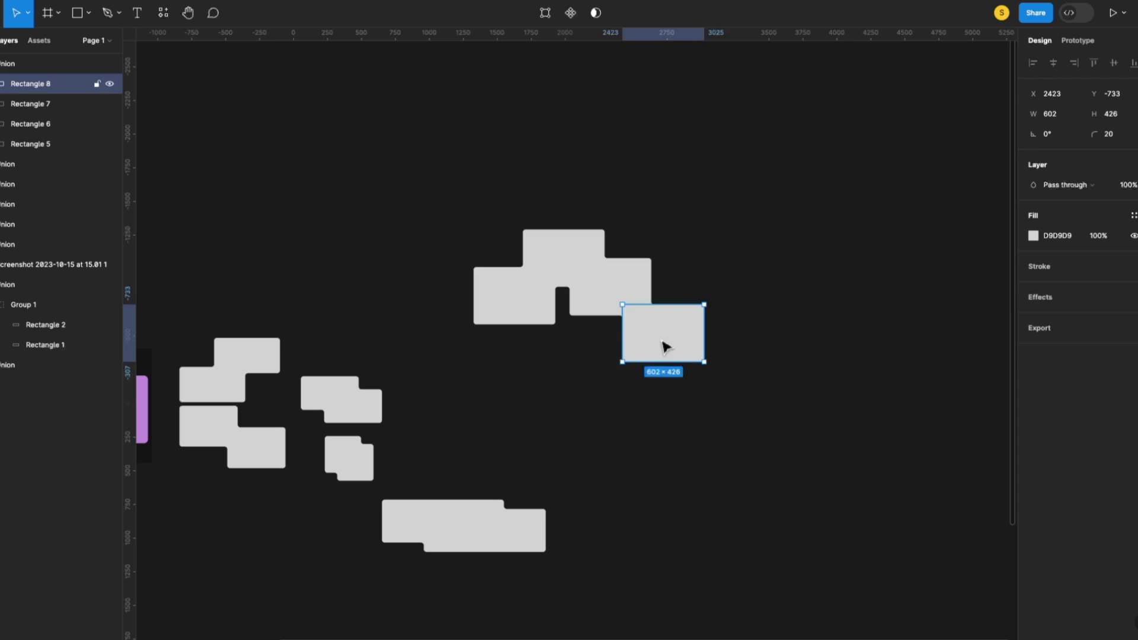
- Arrange the rounded rectangles into a stepped layout, snapping Rectangle 1 beside the others
{"action": "left_click_drag", "start_coordinate": [666, 343], "coordinate": [646, 312]}
{"action": "left_click_drag", "start_coordinate": [580, 251], "coordinate": [589, 247]}
{"action": "left_click_drag", "start_coordinate": [527, 311], "coordinate": [550, 228]}
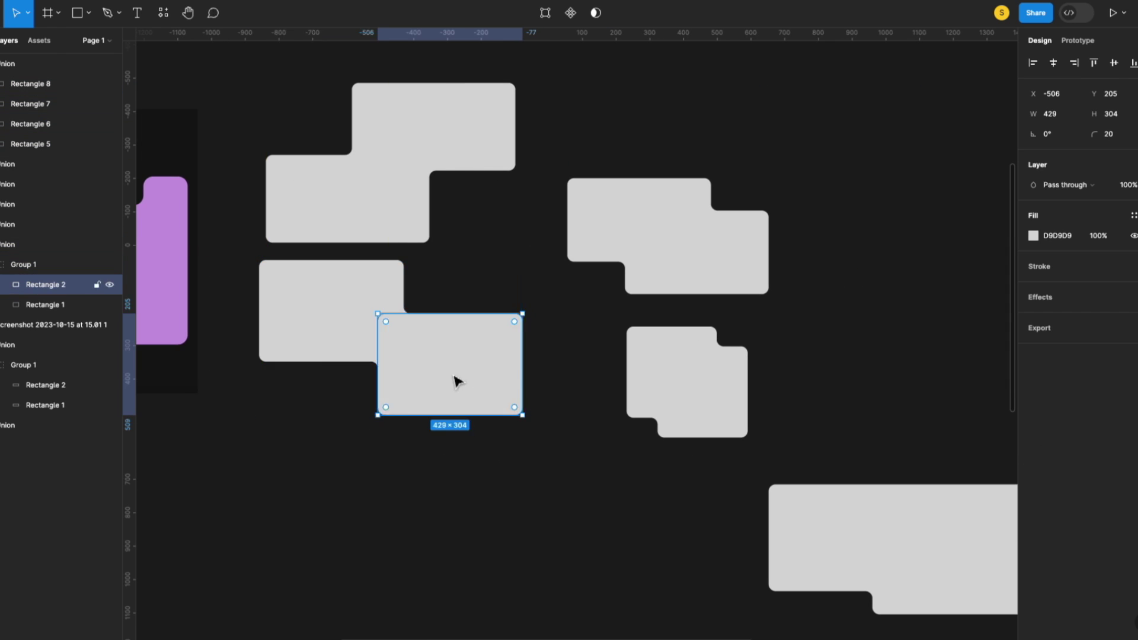
{"action": "left_click_drag", "start_coordinate": [433, 366], "coordinate": [475, 386]}
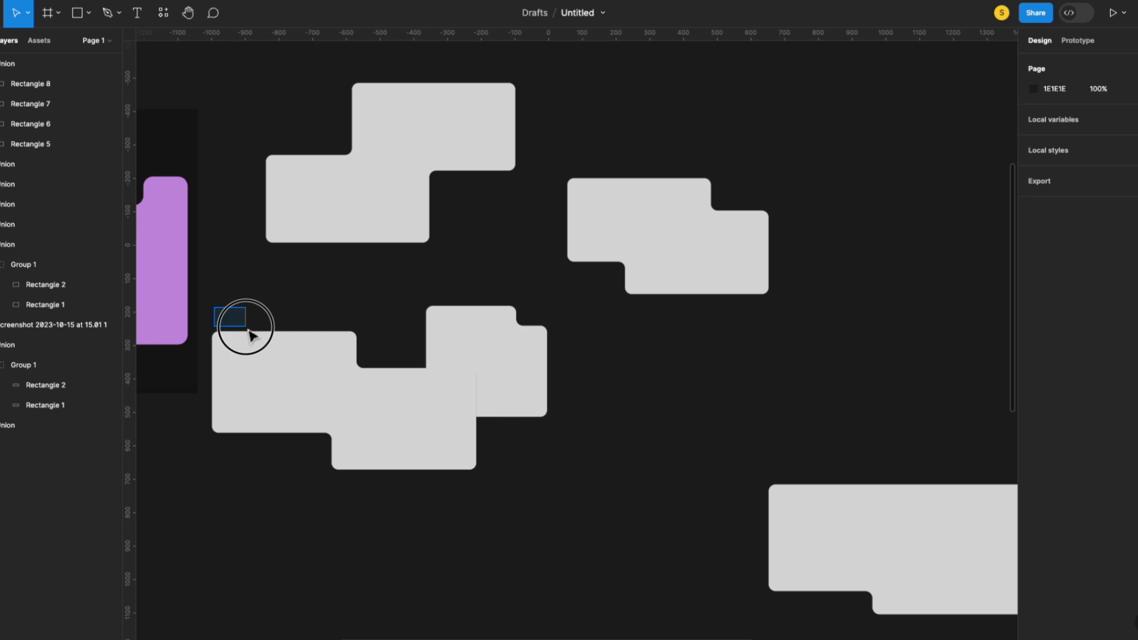
- Group the two overlapping rectangles and merge them into one shape with Union selection
{"action": "left_click_drag", "start_coordinate": [243, 325], "coordinate": [479, 417]}
{"action": "key", "text": "ctrl+g"}
{"action": "double_click", "coordinate": [486, 400]}
{"action": "key", "text": "Escape"}
{"action": "left_click", "coordinate": [592, 12]}
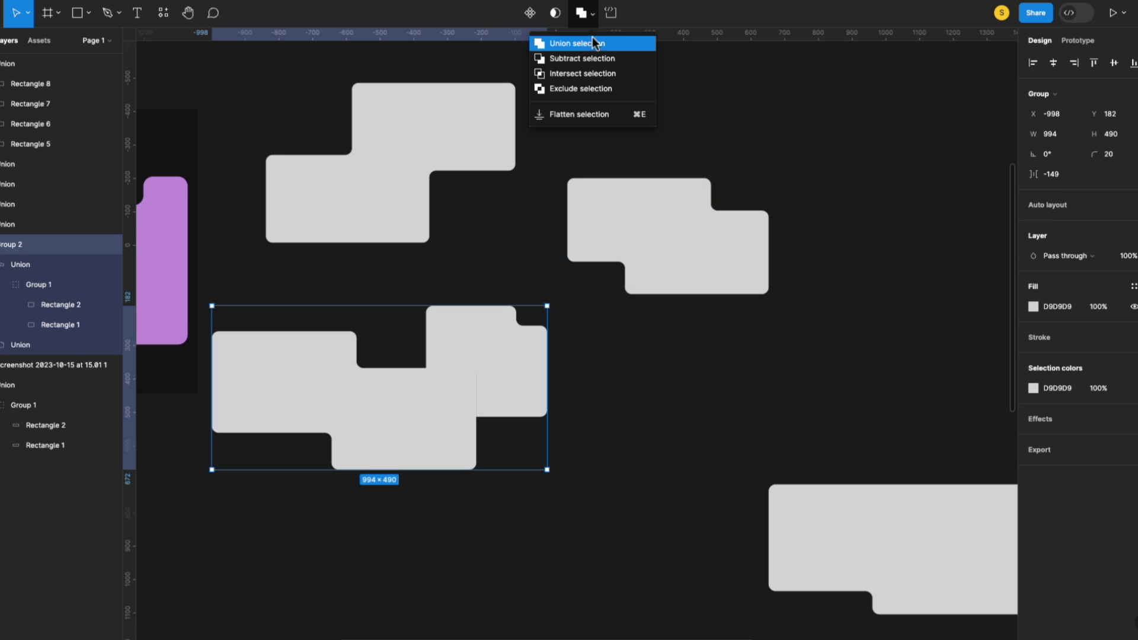
{"action": "left_click", "coordinate": [585, 41]}
{"action": "scroll", "coordinate": [519, 349], "scroll_direction": "down", "scroll_amount": 2}
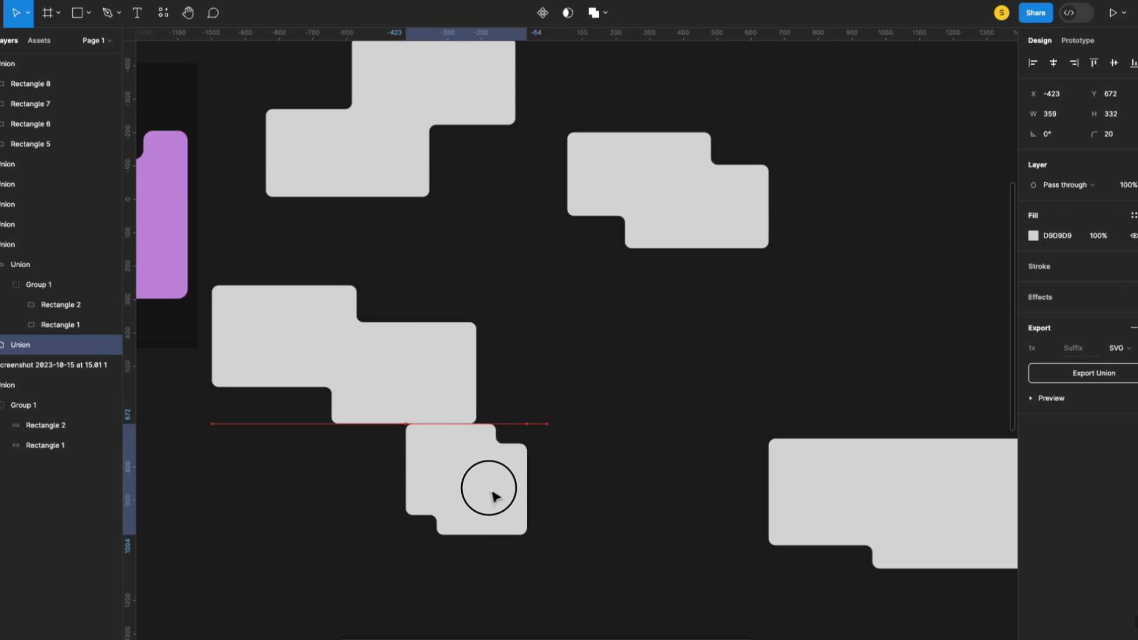
{"action": "left_click_drag", "start_coordinate": [488, 490], "coordinate": [305, 462]}
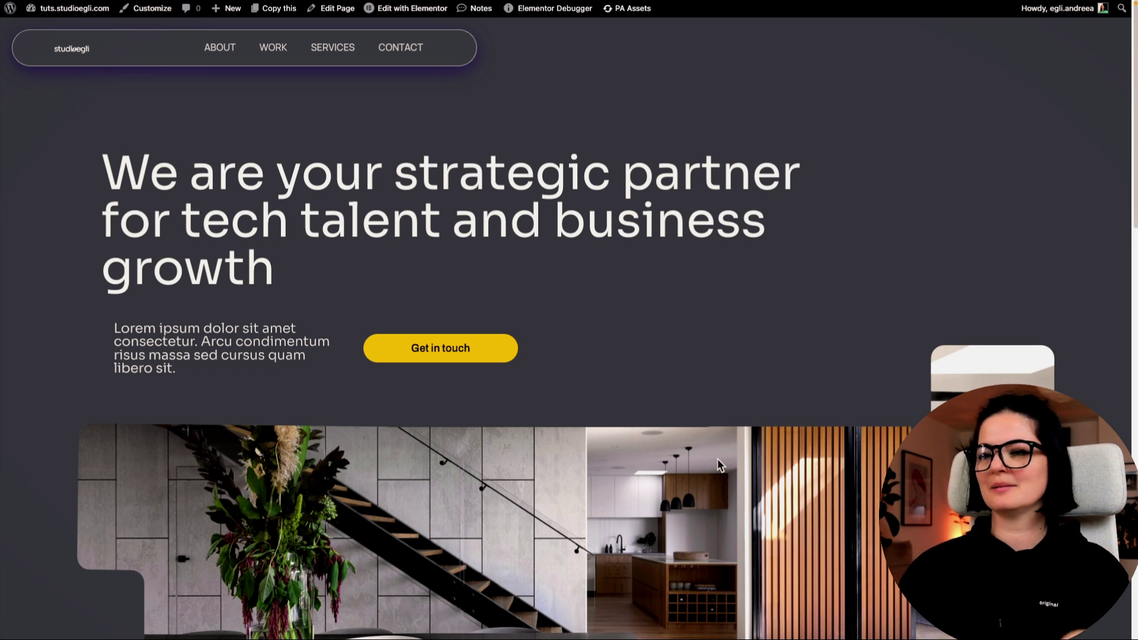
- Scroll down the live site past the stepped, masked hero photo and the dark section
{"action": "scroll", "coordinate": [717, 457], "scroll_direction": "down", "scroll_amount": 7}
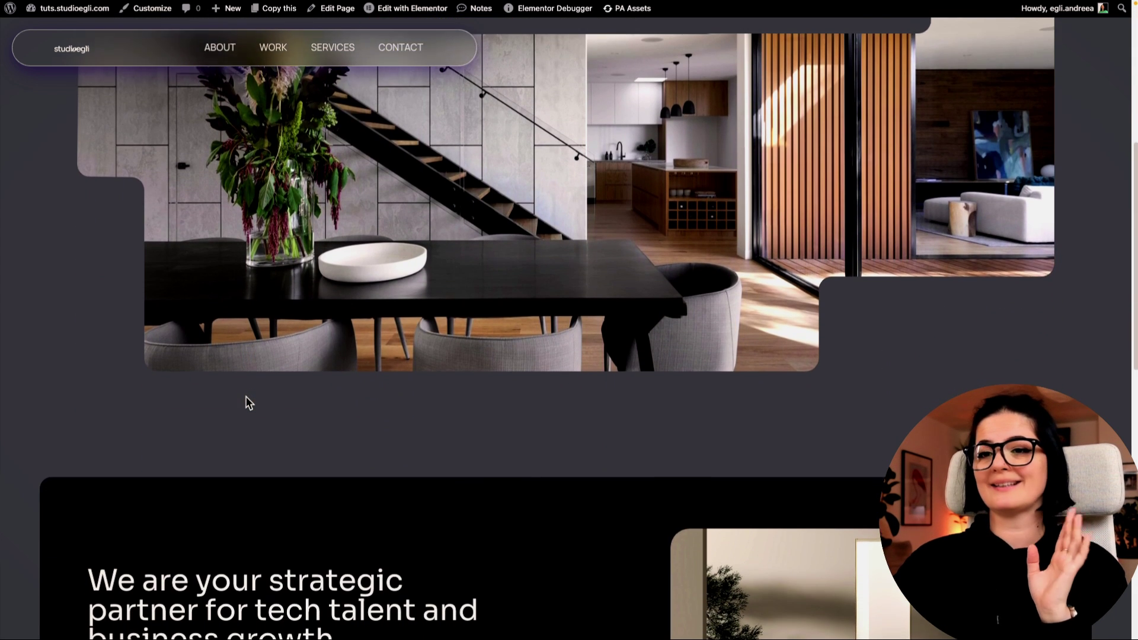
{"action": "scroll", "coordinate": [246, 396], "scroll_direction": "down", "scroll_amount": 5}
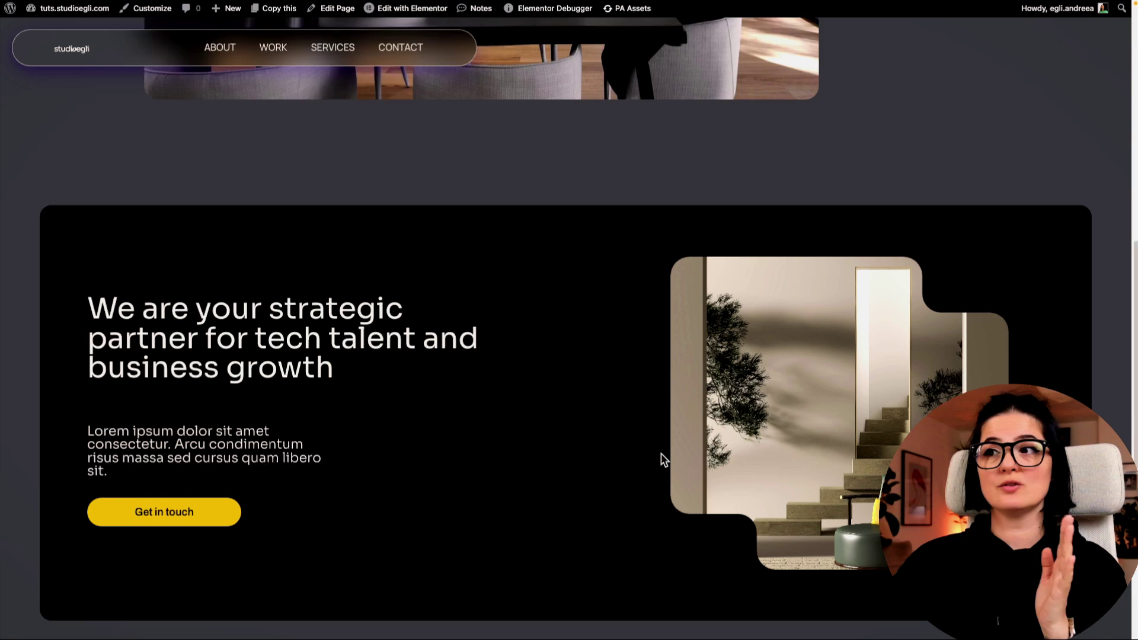
{"action": "scroll", "coordinate": [652, 461], "scroll_direction": "down", "scroll_amount": 1}
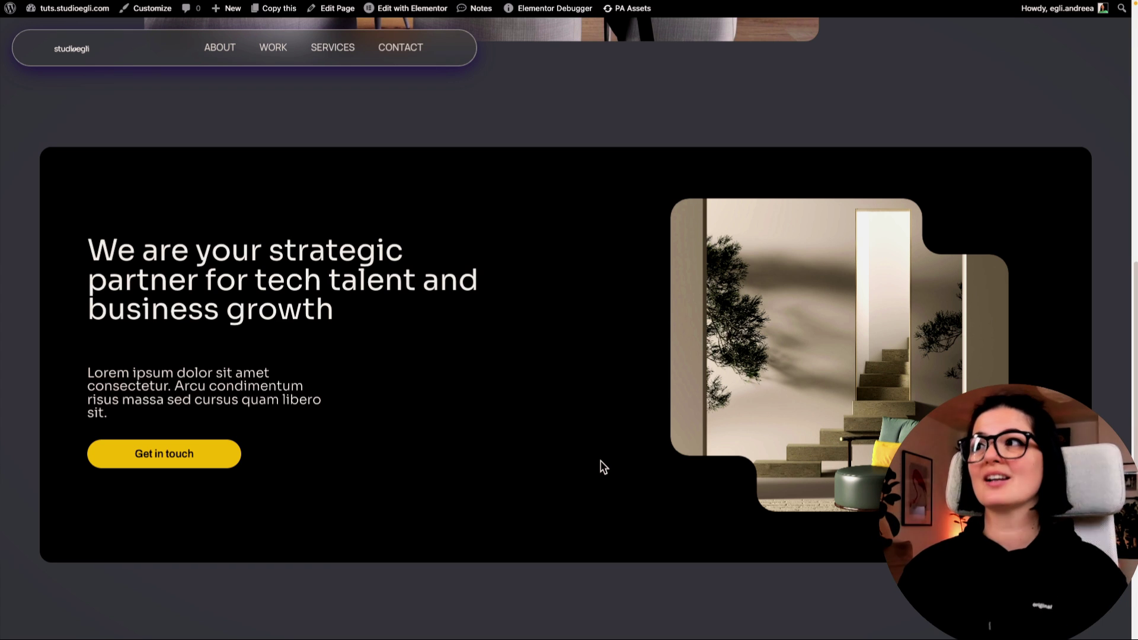
- Narrow the browser to a mobile width and scroll through the masked images
{"action": "scroll", "coordinate": [1132, 383], "scroll_direction": "up", "scroll_amount": 1}
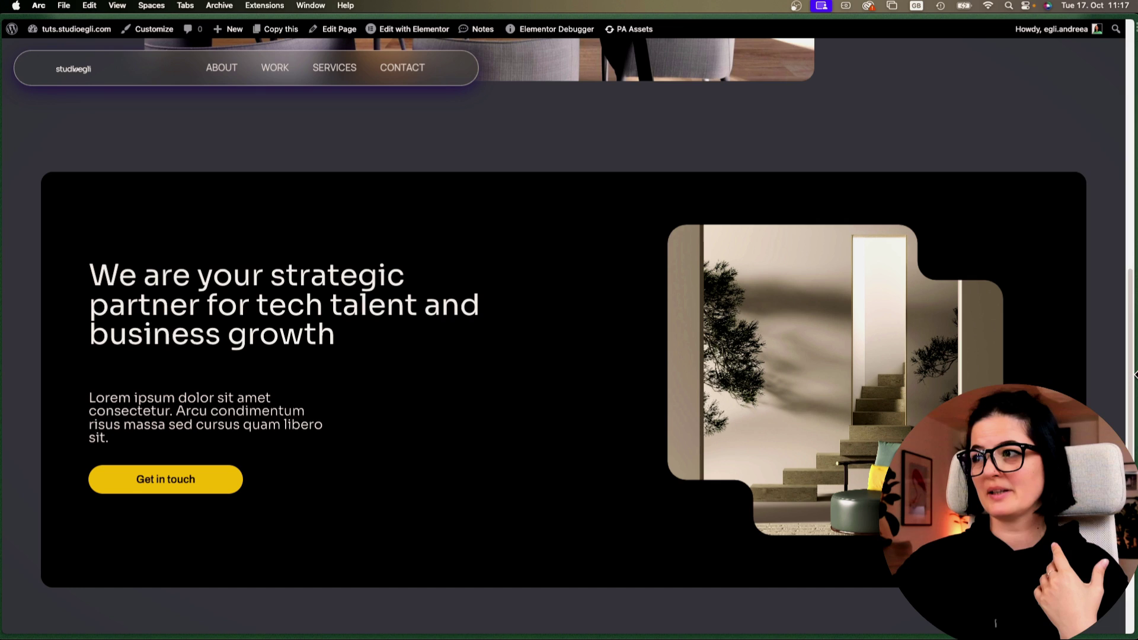
{"action": "left_click_drag", "start_coordinate": [1131, 374], "coordinate": [270, 395]}
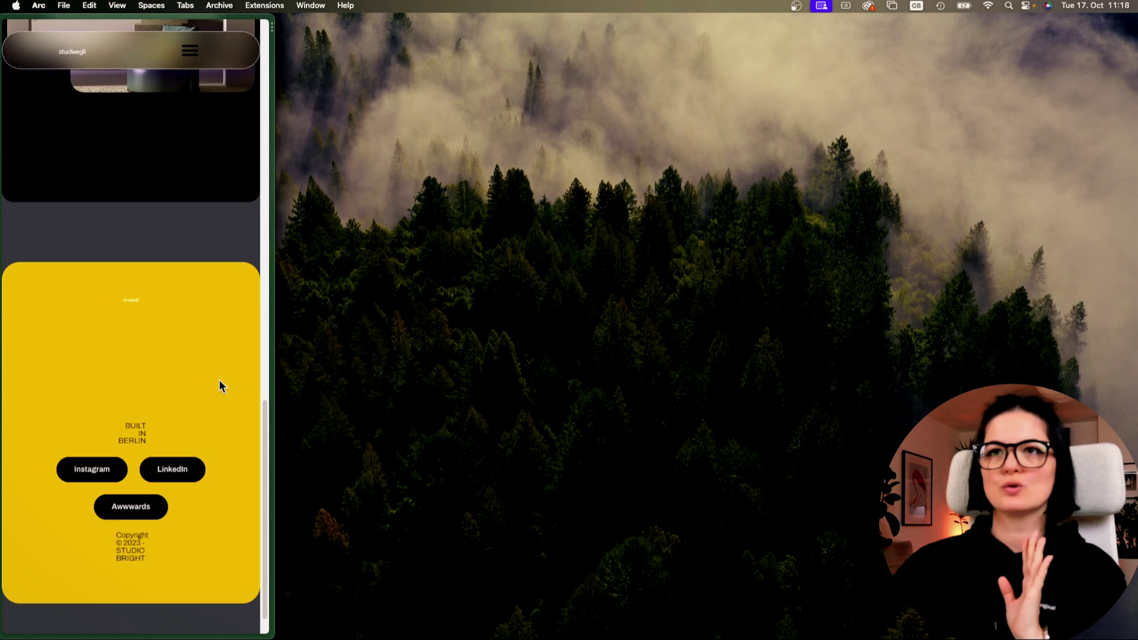
{"action": "scroll", "coordinate": [221, 386], "scroll_direction": "up", "scroll_amount": 5}
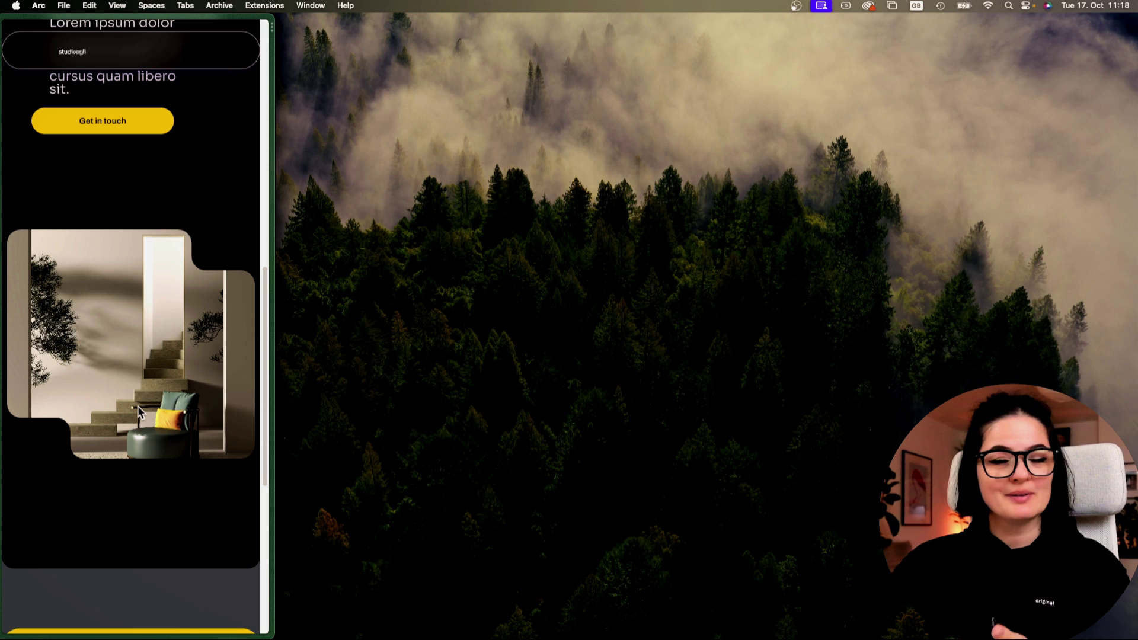
{"action": "scroll", "coordinate": [138, 405], "scroll_direction": "up", "scroll_amount": 15}
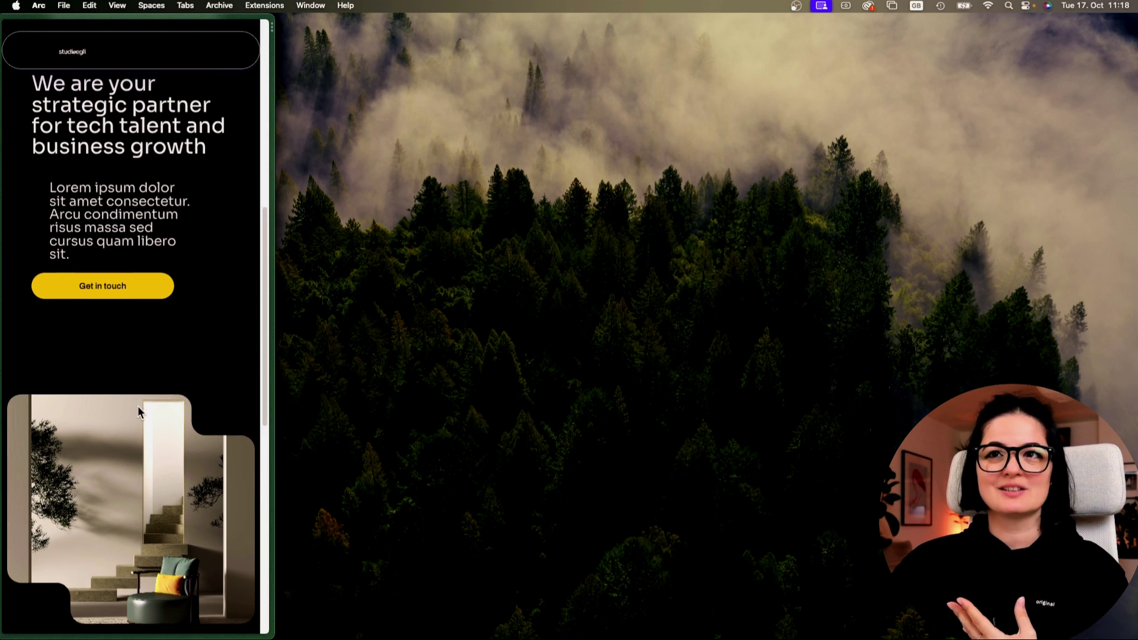
{"action": "scroll", "coordinate": [141, 412], "scroll_direction": "up", "scroll_amount": 2}
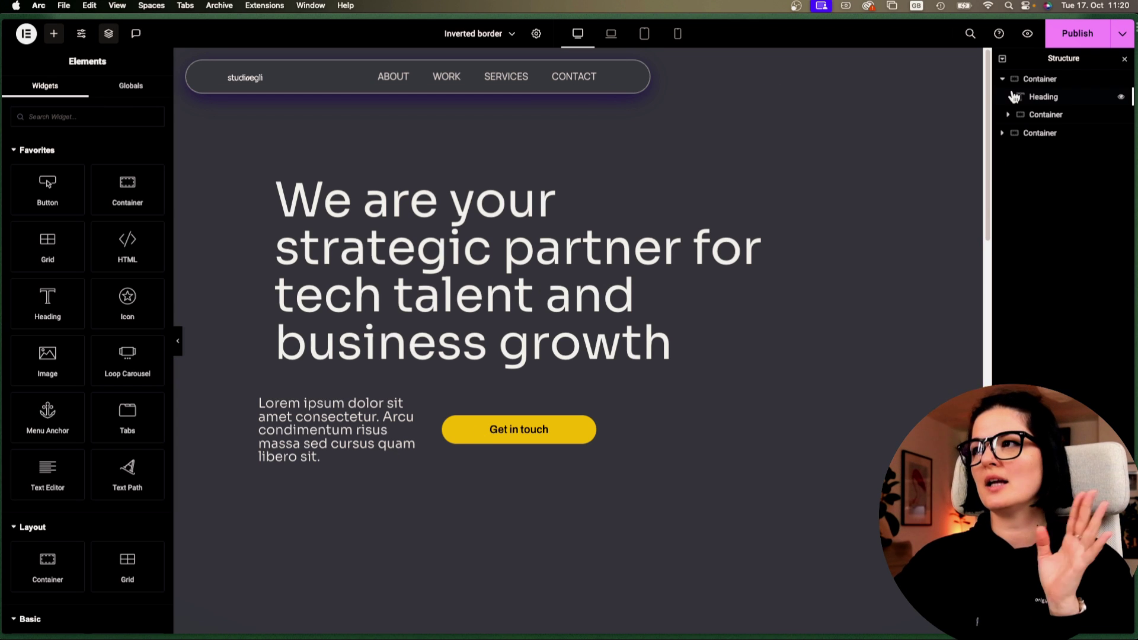
{"action": "left_click", "coordinate": [1034, 80]}
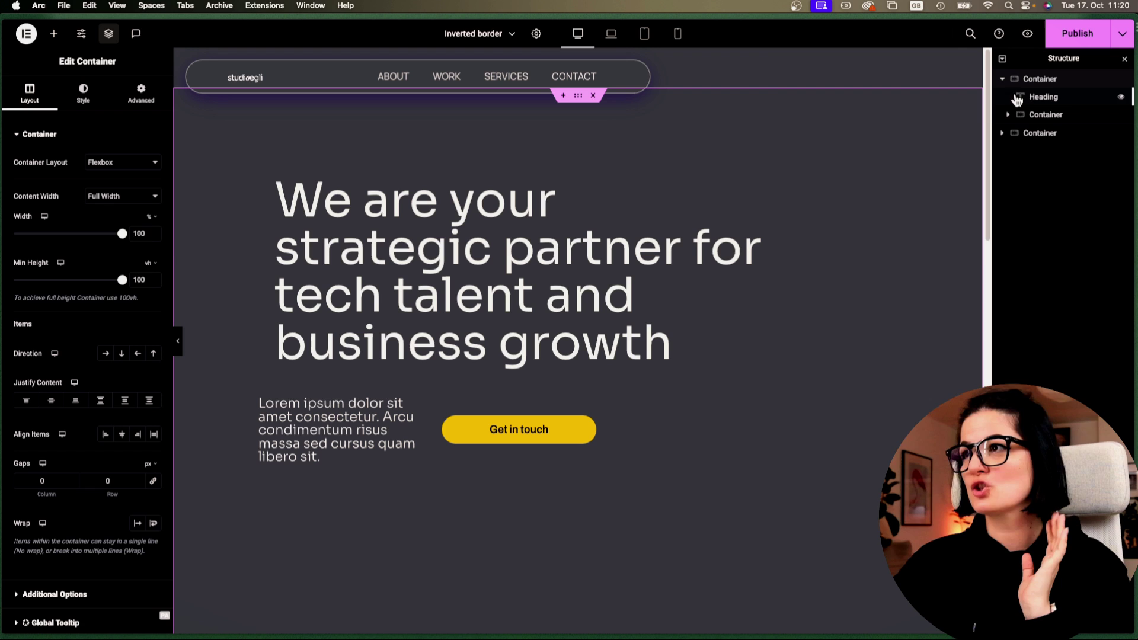
{"action": "left_click", "coordinate": [1055, 102]}
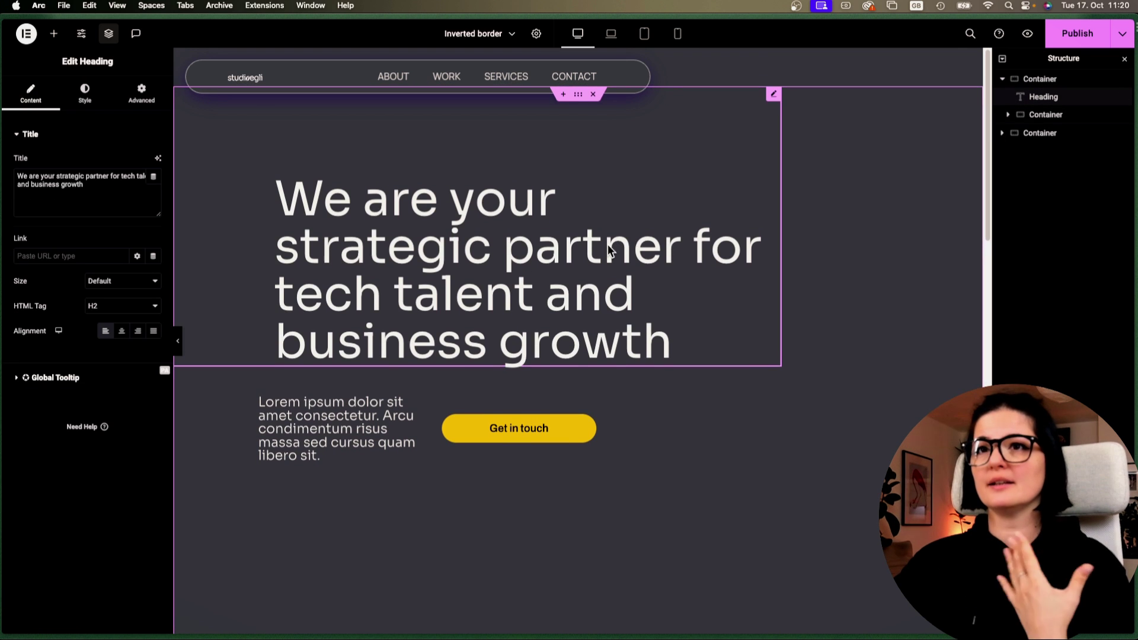
{"action": "left_click", "coordinate": [142, 93]}
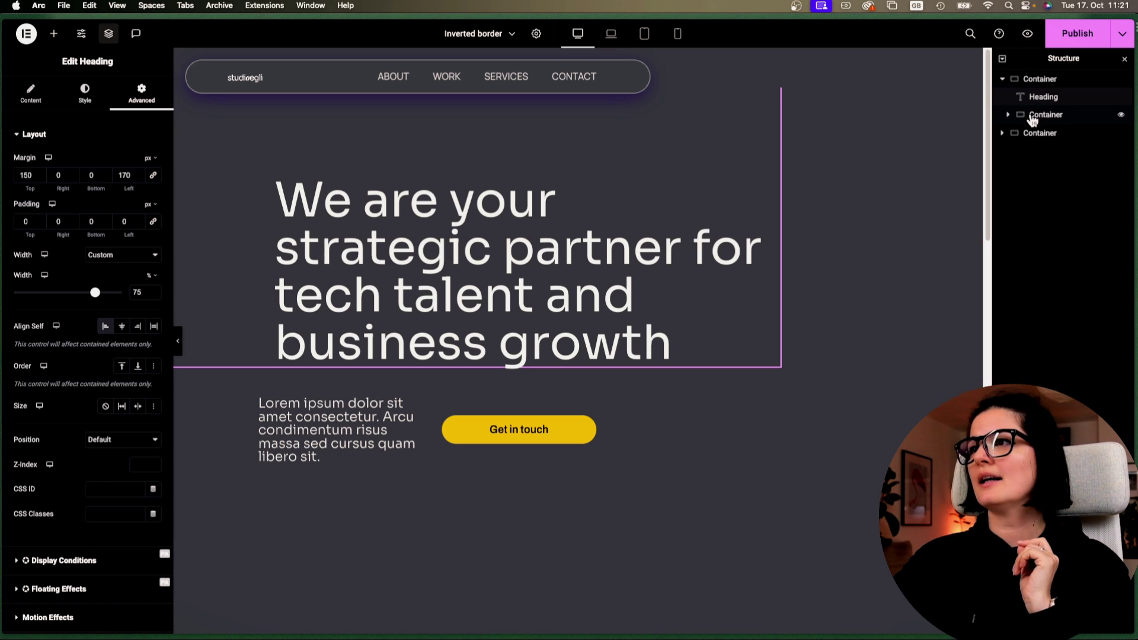
{"action": "left_click", "coordinate": [1009, 115]}
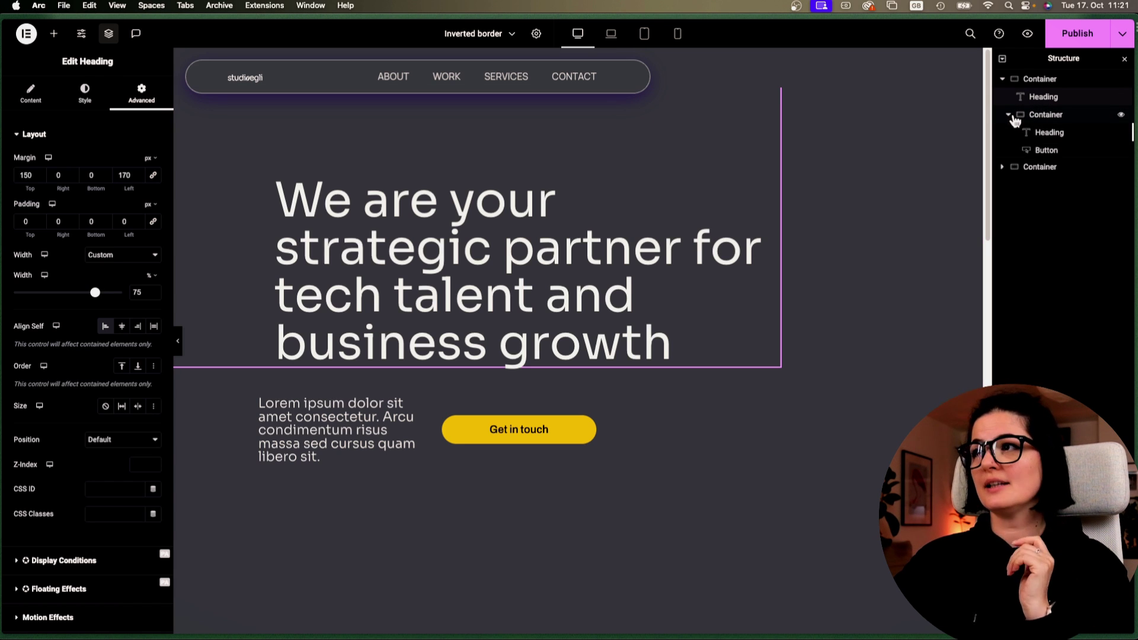
{"action": "left_click", "coordinate": [1046, 135]}
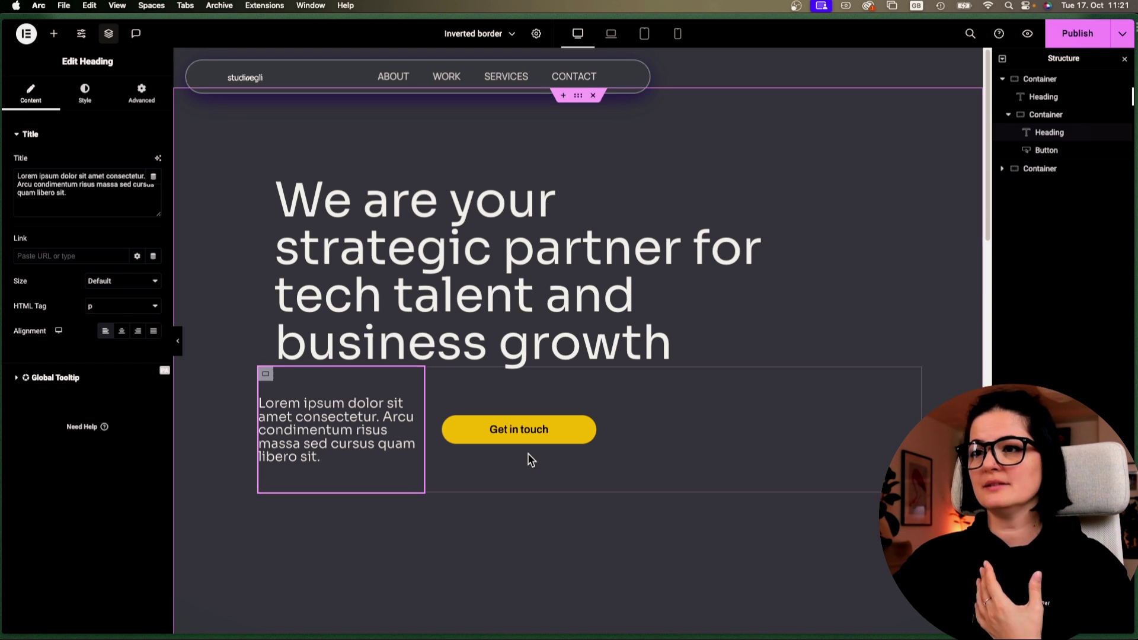
{"action": "left_click", "coordinate": [521, 435]}
{"action": "left_click", "coordinate": [266, 374]}
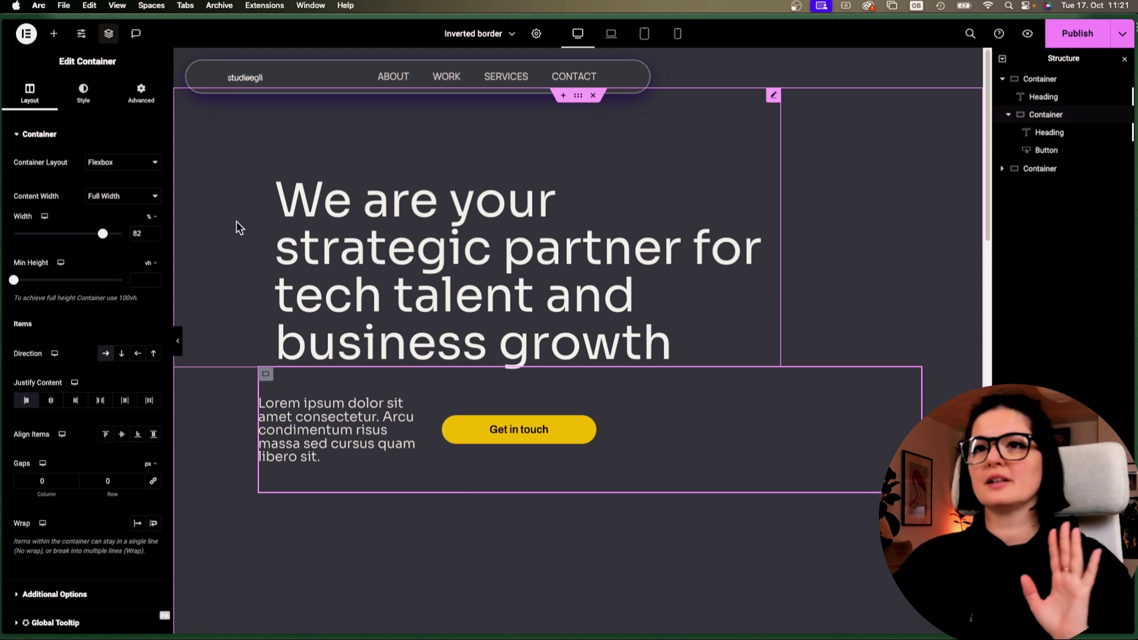
{"action": "left_click", "coordinate": [141, 94]}
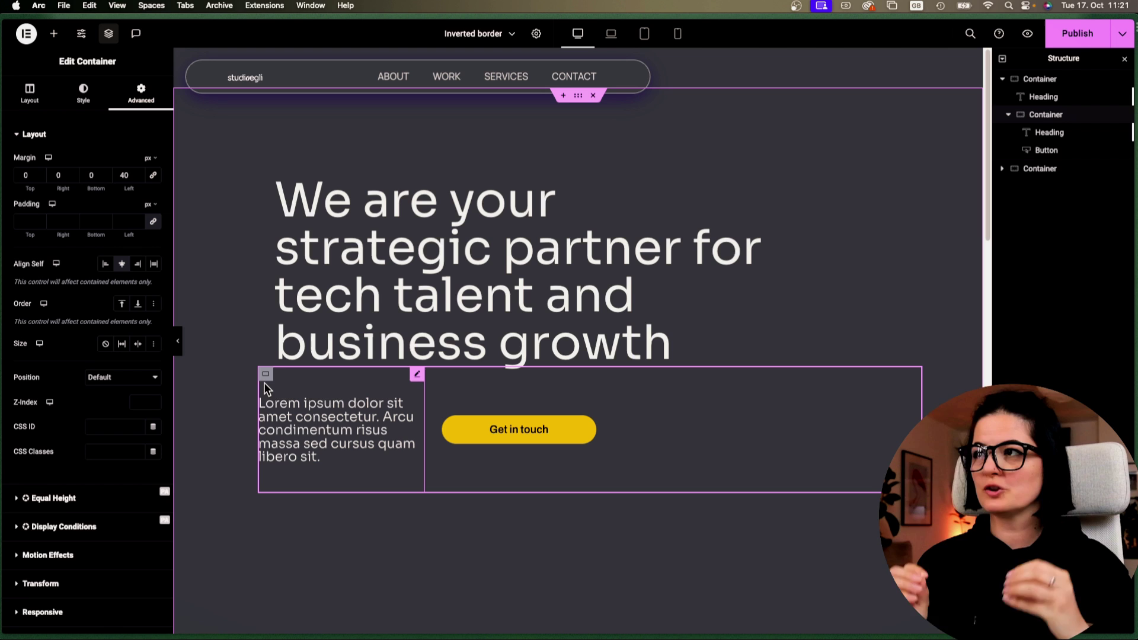
{"action": "left_click", "coordinate": [1008, 115]}
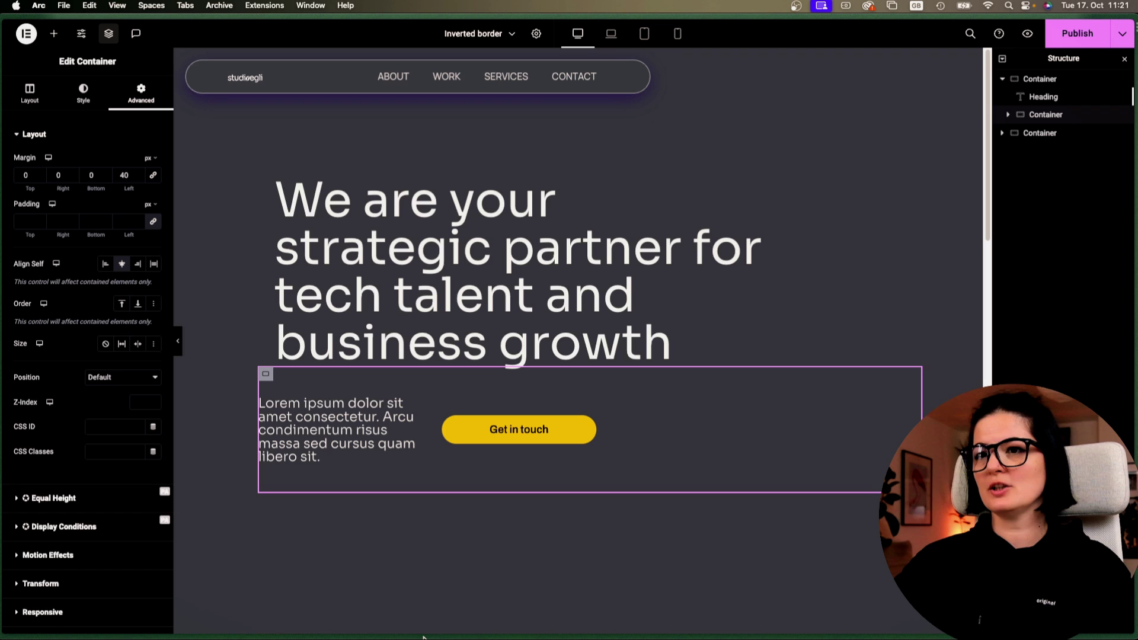
{"action": "left_click", "coordinate": [1038, 97]}
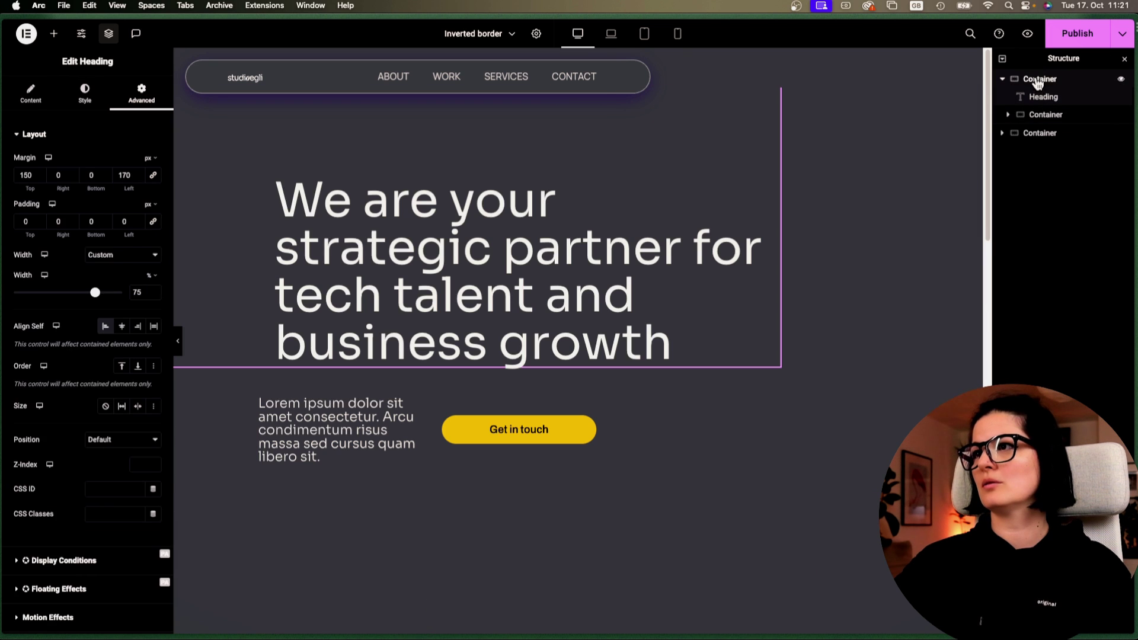
{"action": "left_click", "coordinate": [1038, 80]}
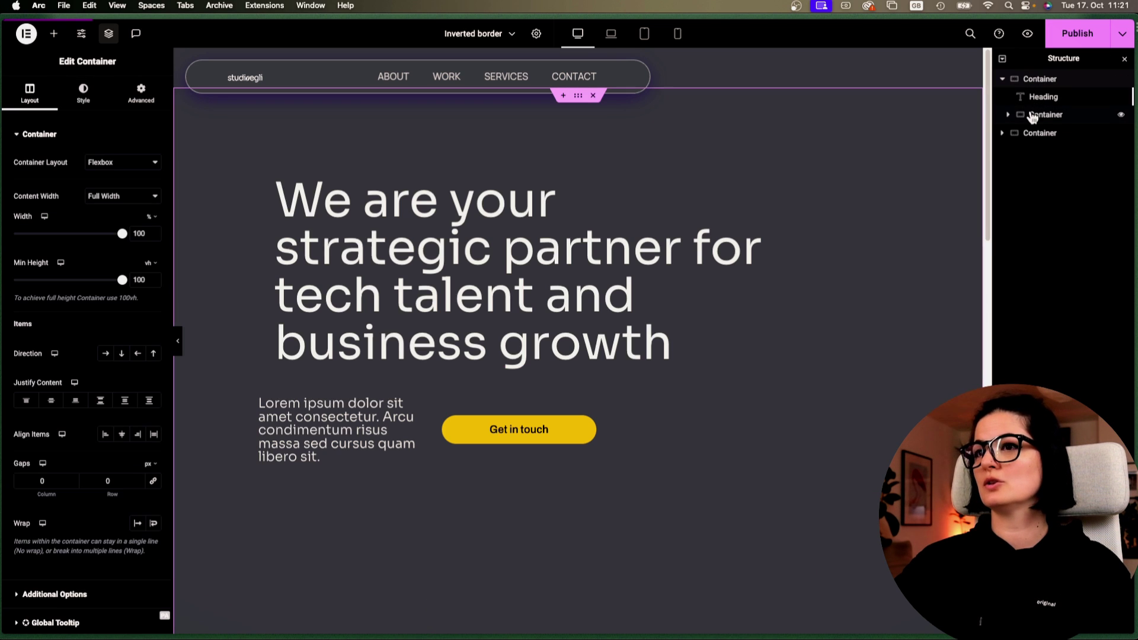
{"action": "left_click", "coordinate": [55, 34]}
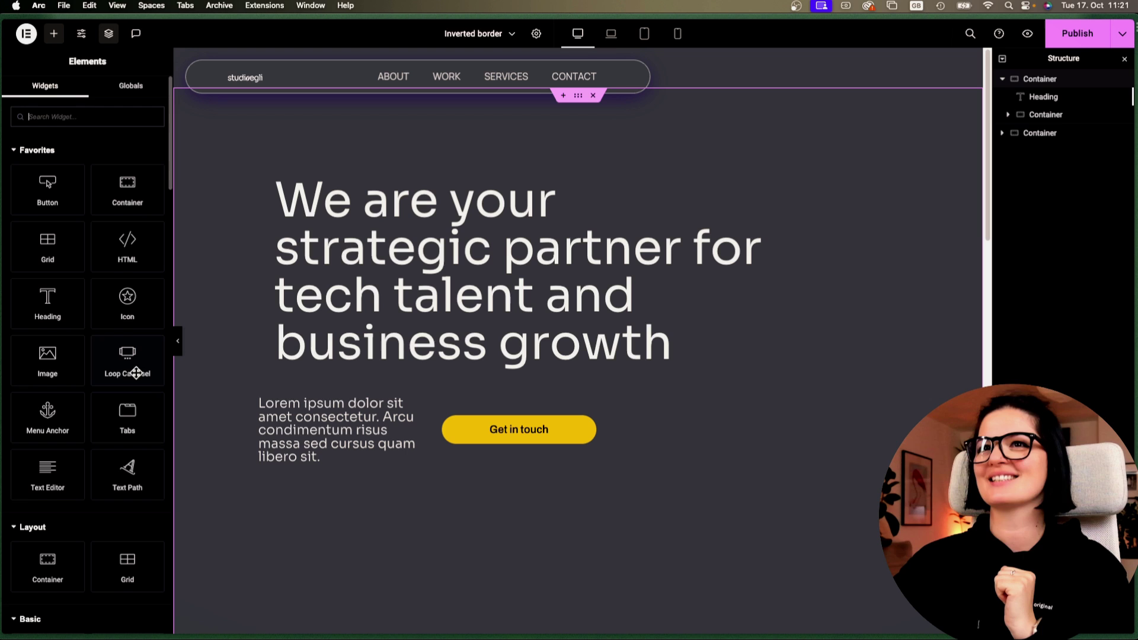
- Add an Image widget below the hero text with Width 100% and Max Width 90%, then preview
{"action": "scroll", "coordinate": [127, 403], "scroll_direction": "down", "scroll_amount": 1}
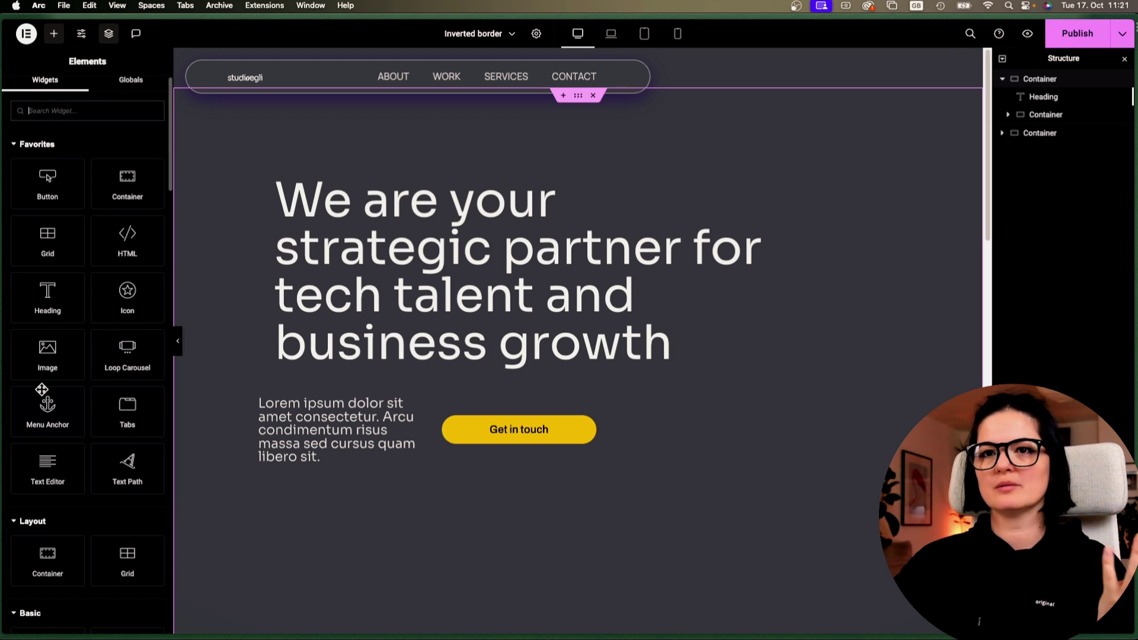
{"action": "left_click", "coordinate": [48, 358]}
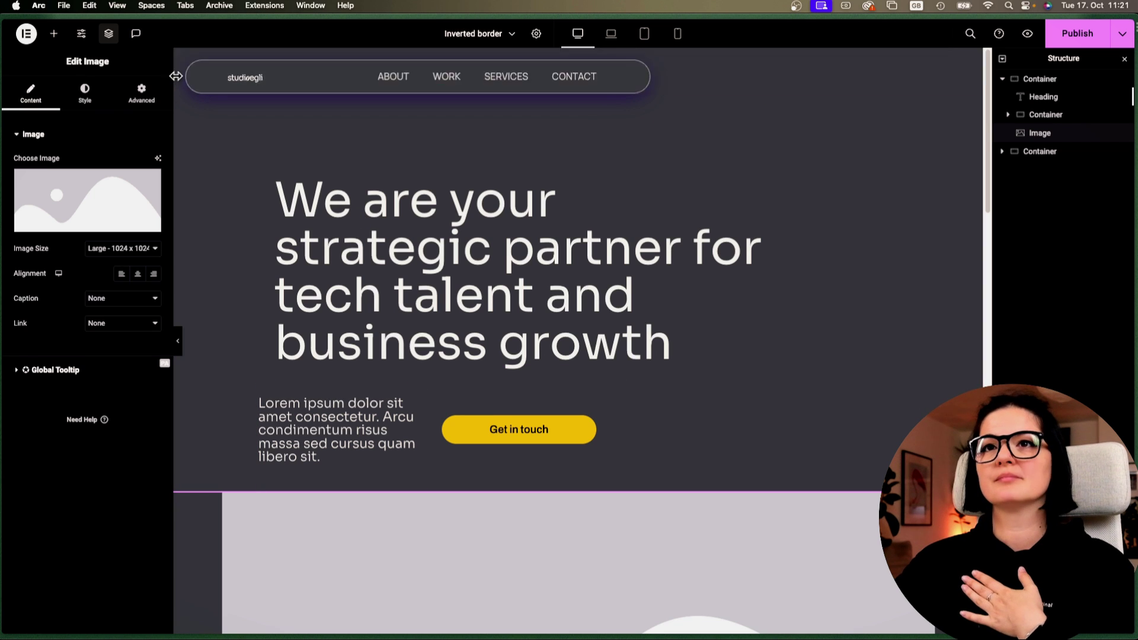
{"action": "left_click", "coordinate": [89, 96]}
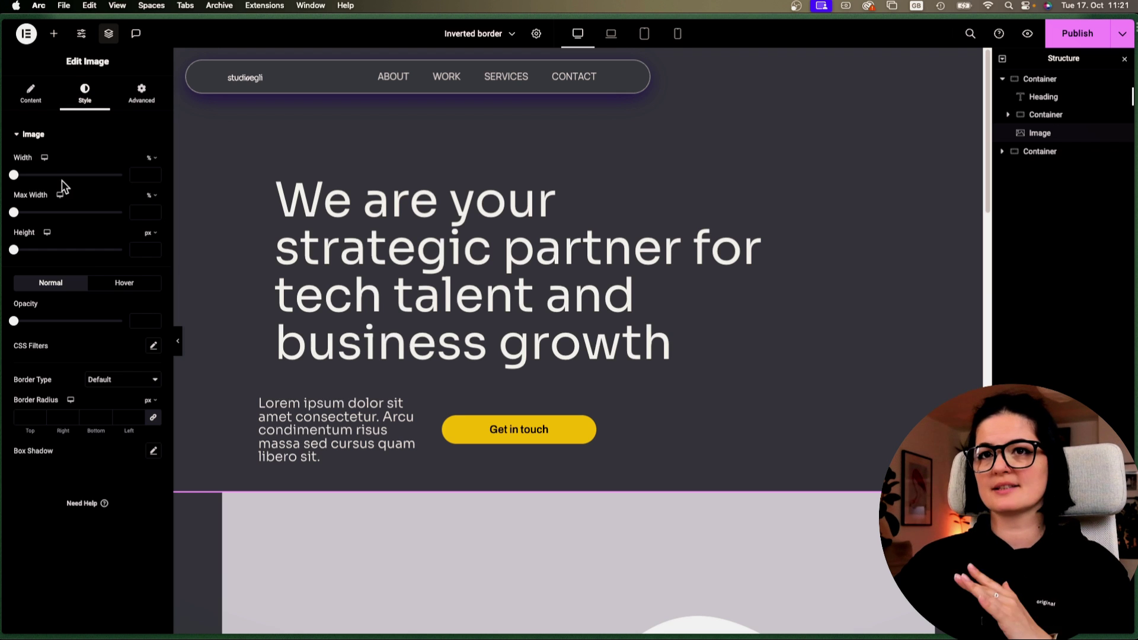
{"action": "left_click_drag", "start_coordinate": [13, 175], "coordinate": [124, 175]}
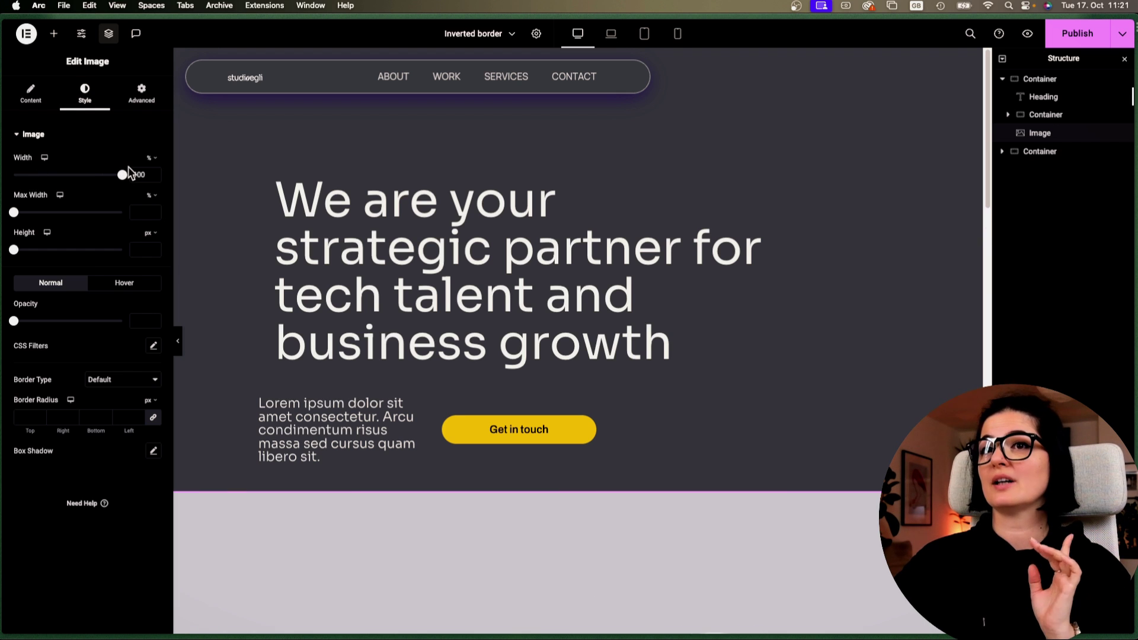
{"action": "scroll", "coordinate": [514, 472], "scroll_direction": "down", "scroll_amount": 4}
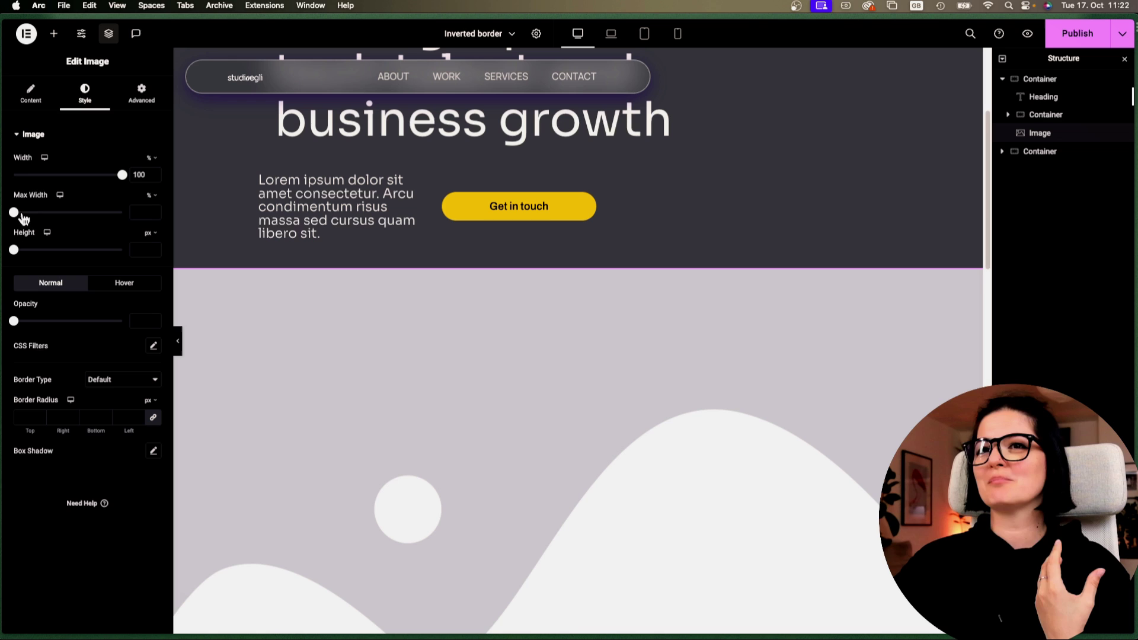
{"action": "left_click_drag", "start_coordinate": [13, 212], "coordinate": [113, 215]}
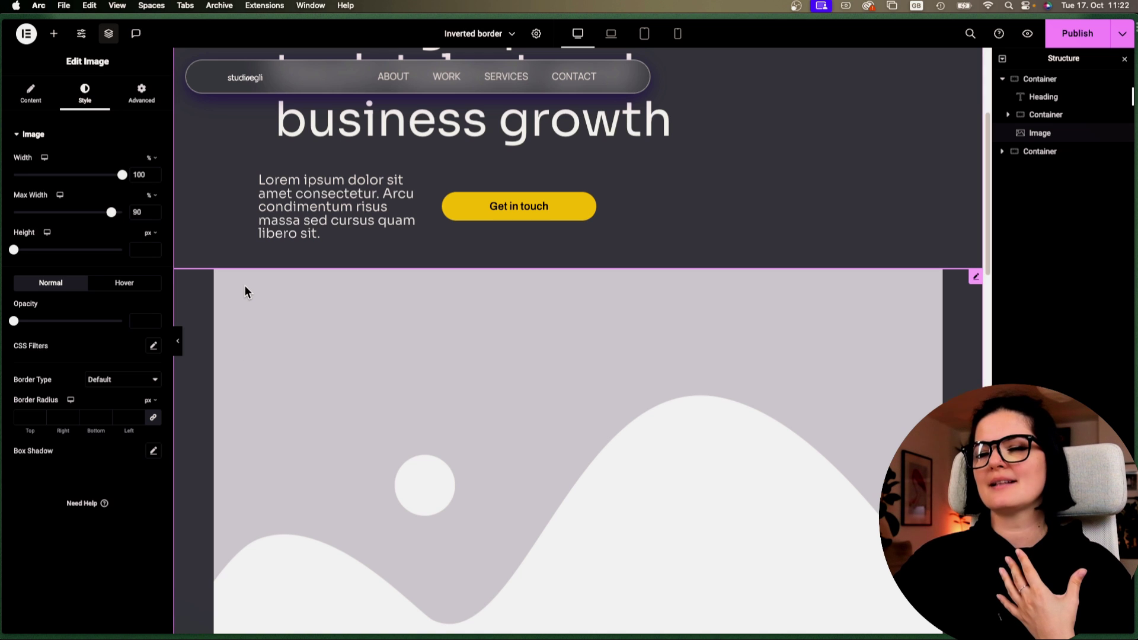
{"action": "left_click", "coordinate": [177, 341]}
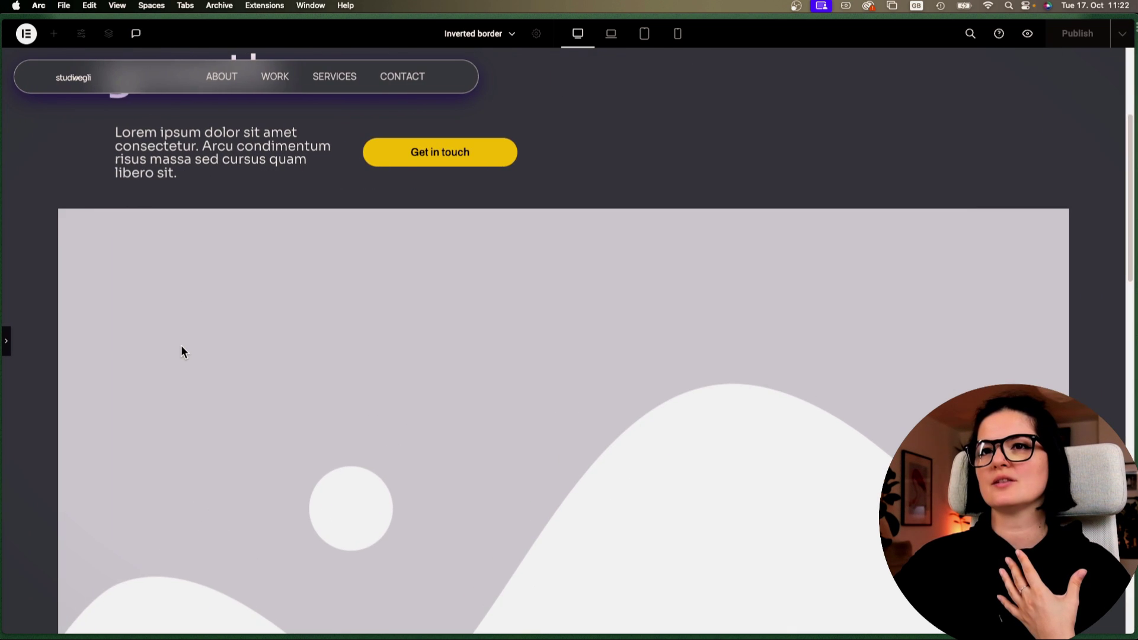
{"action": "scroll", "coordinate": [178, 345], "scroll_direction": "up", "scroll_amount": 3}
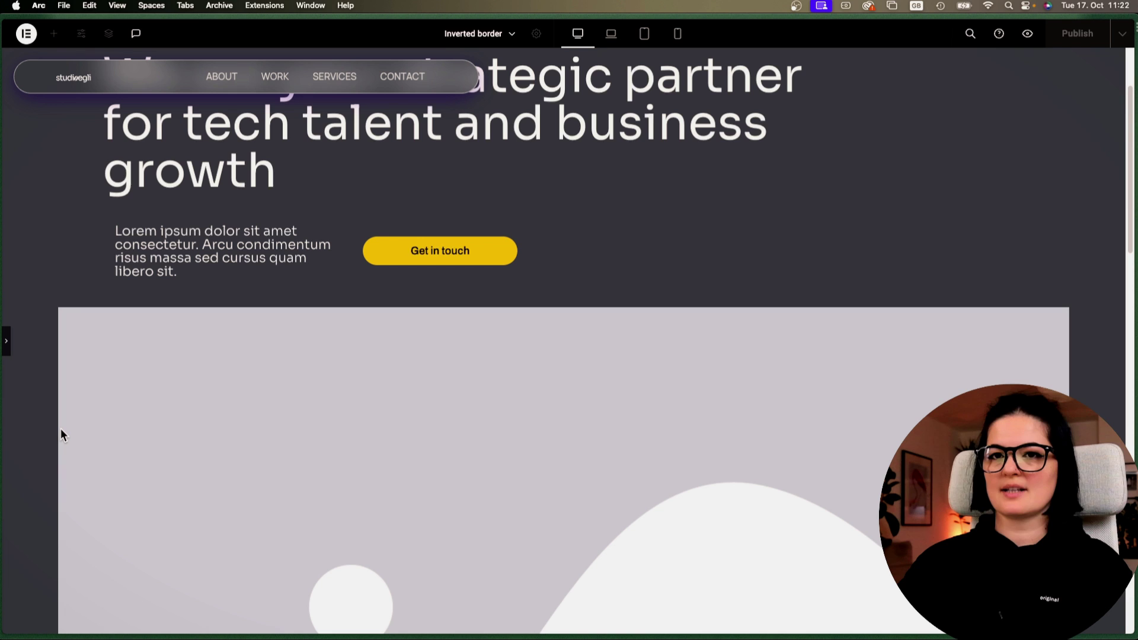
- Set the image's height to 50 vh and preview the page
{"action": "left_click", "coordinate": [9, 339]}
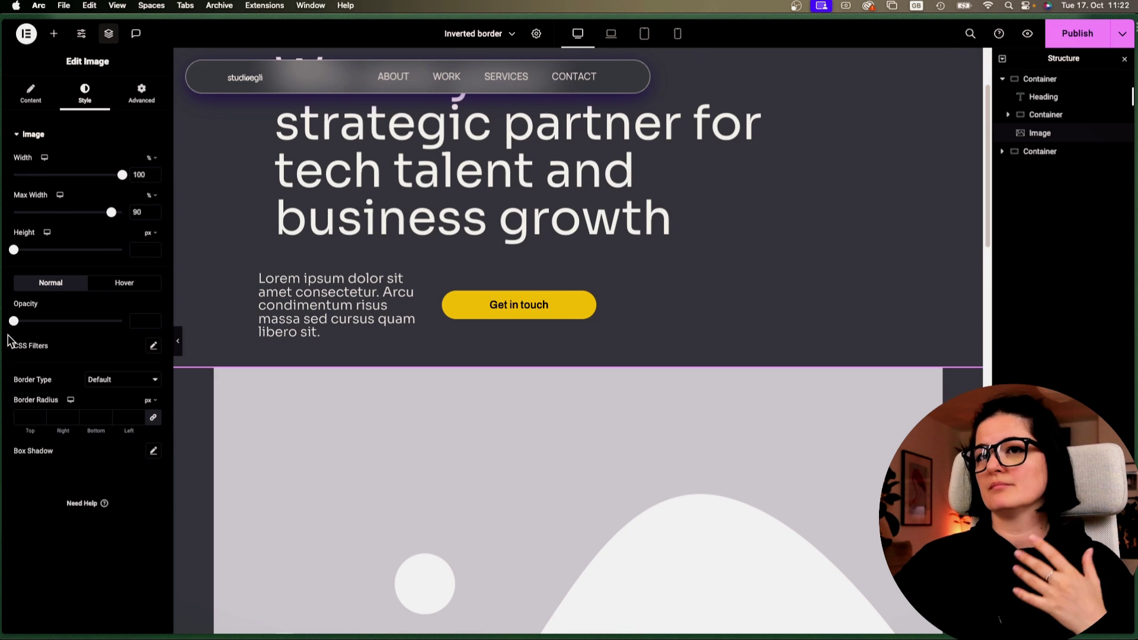
{"action": "left_click", "coordinate": [157, 235]}
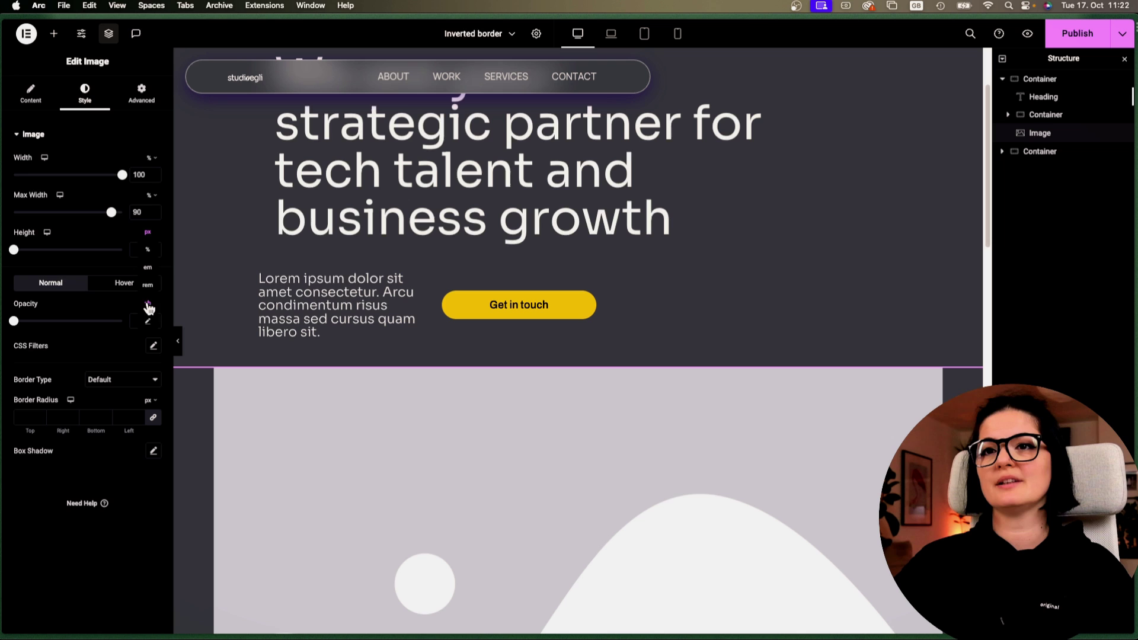
{"action": "left_click_drag", "start_coordinate": [15, 251], "coordinate": [70, 258]}
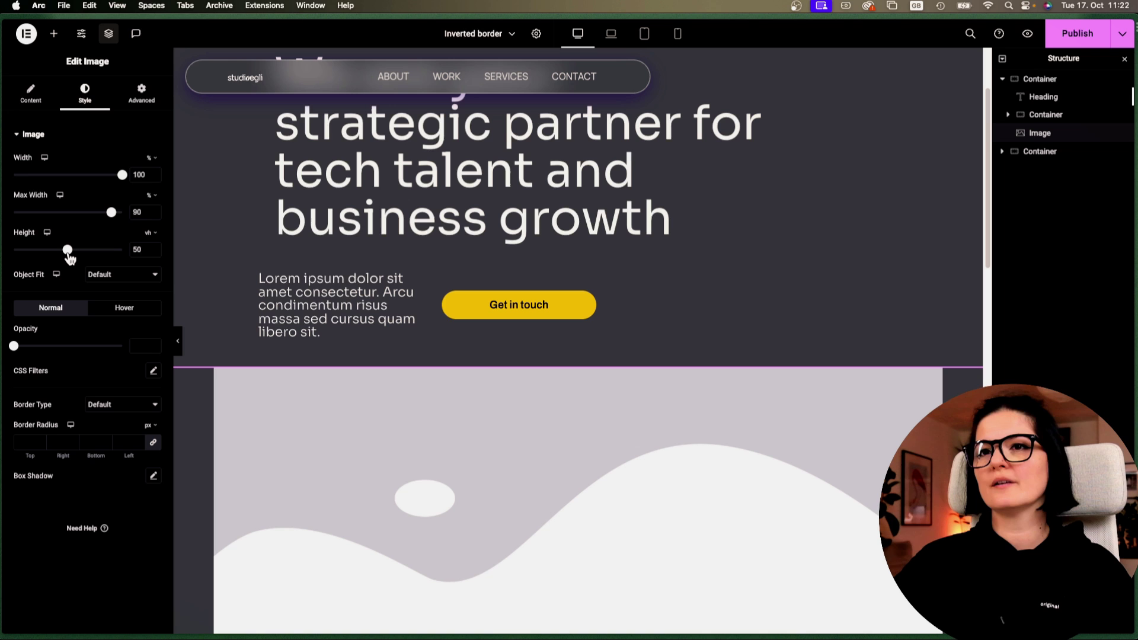
{"action": "scroll", "coordinate": [180, 308], "scroll_direction": "up", "scroll_amount": 4}
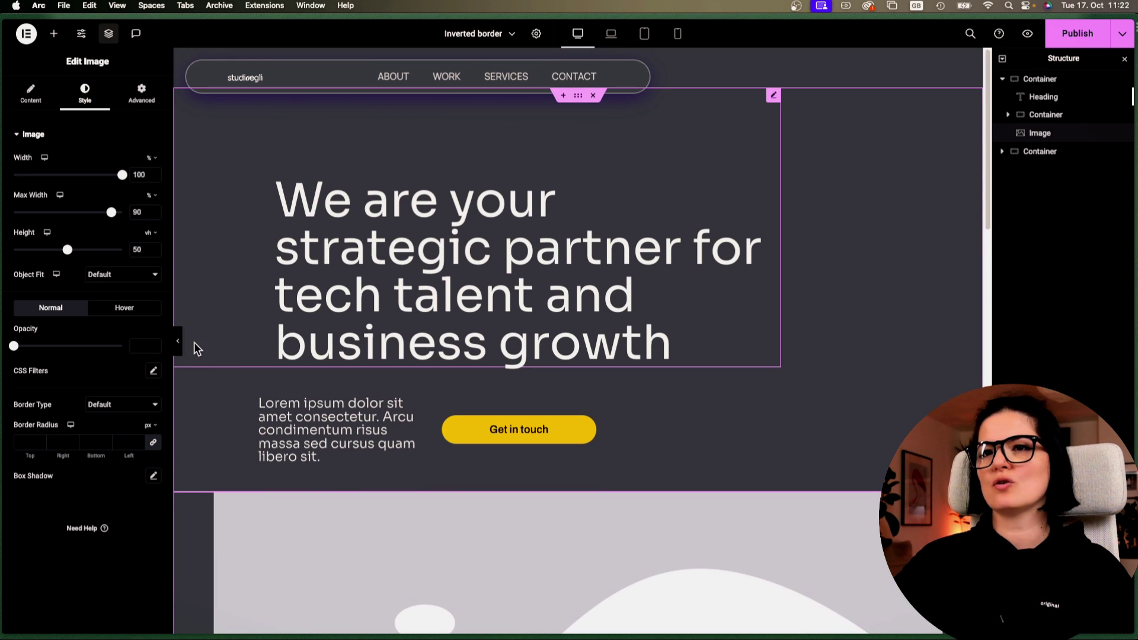
{"action": "left_click", "coordinate": [178, 341]}
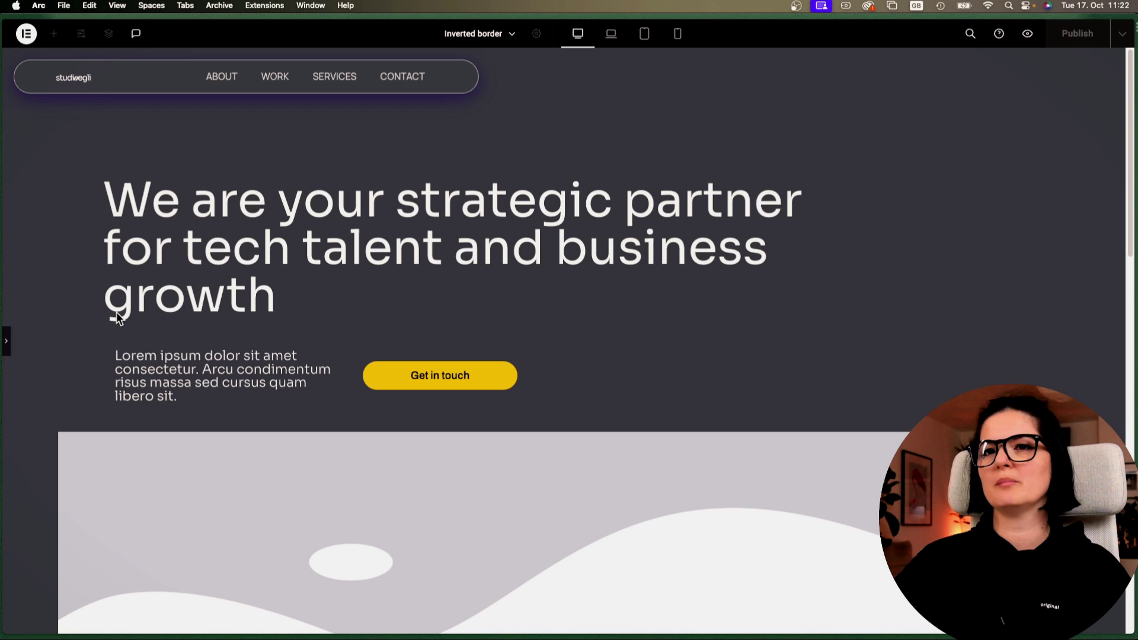
{"action": "left_click", "coordinate": [9, 341]}
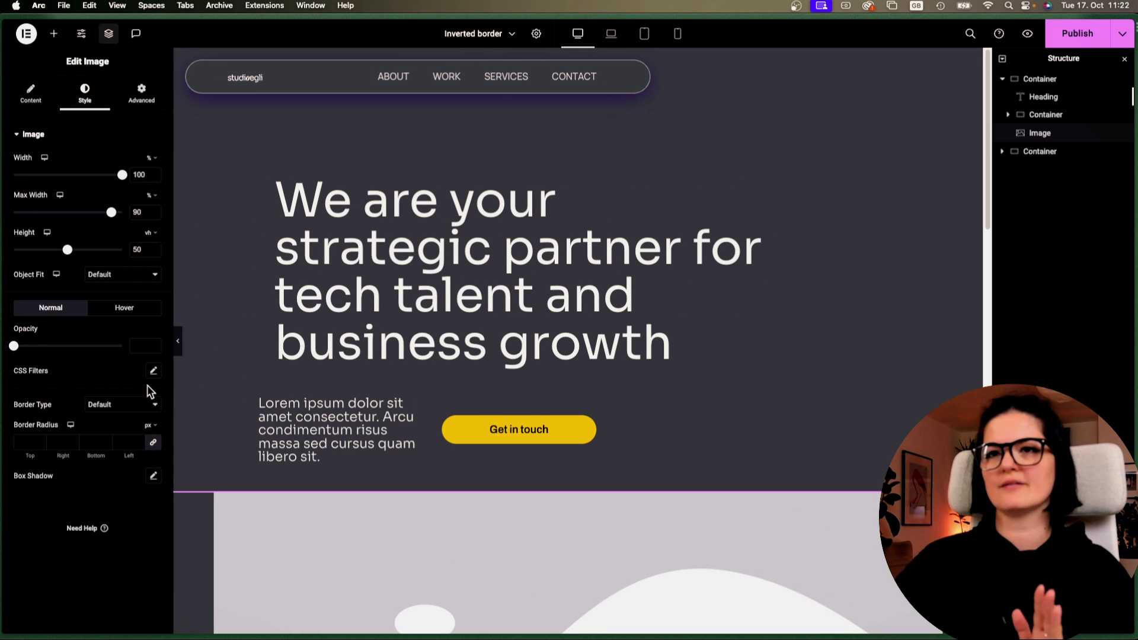
- Set the image's Object Fit to Cover
{"action": "left_click", "coordinate": [120, 276]}
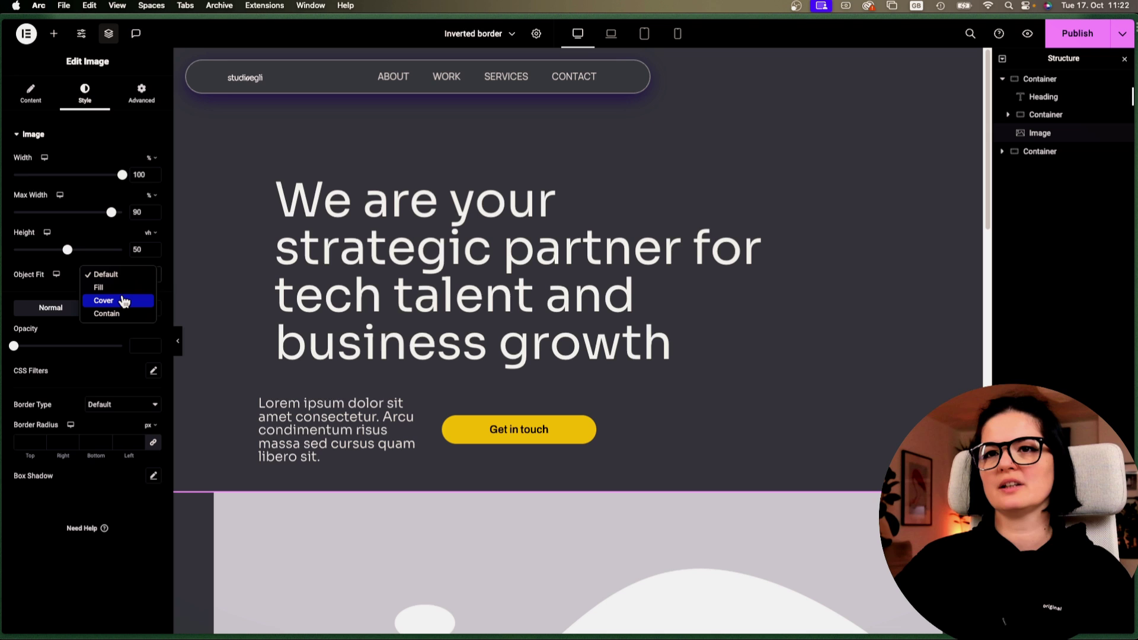
{"action": "left_click", "coordinate": [204, 255]}
{"action": "scroll", "coordinate": [318, 323], "scroll_direction": "down", "scroll_amount": 5}
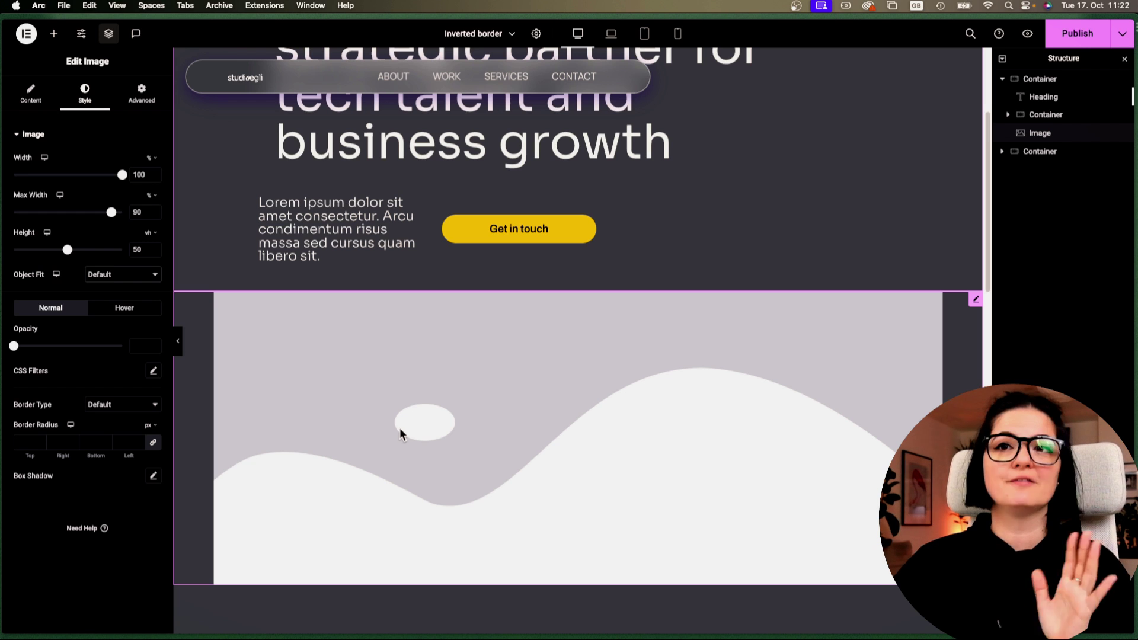
{"action": "left_click", "coordinate": [156, 279]}
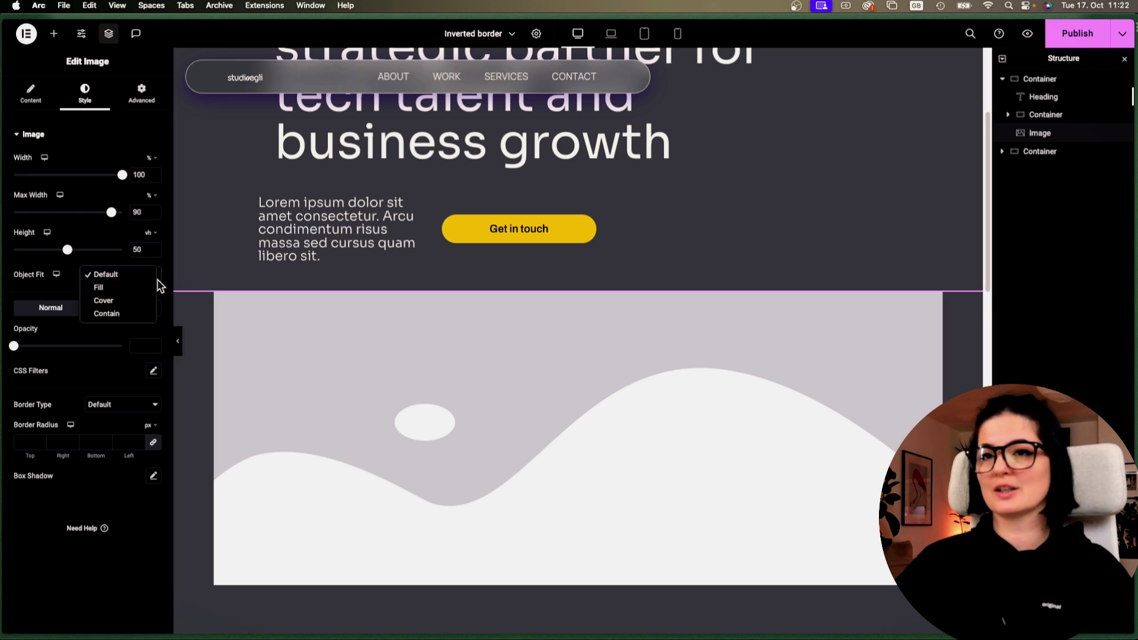
{"action": "left_click", "coordinate": [147, 301]}
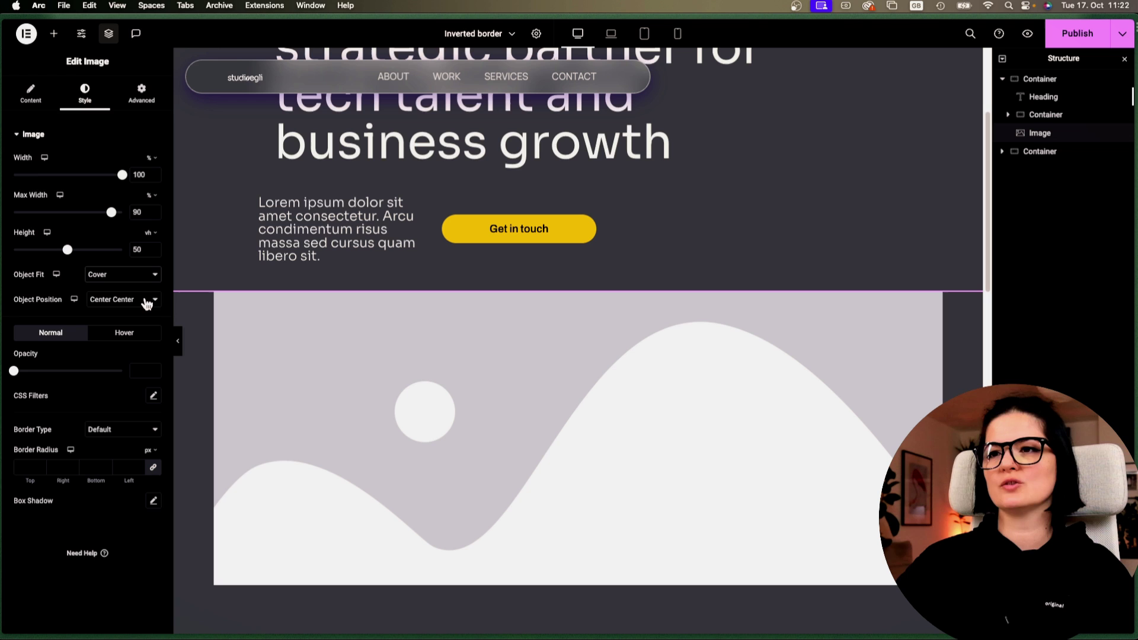
{"action": "left_click", "coordinate": [42, 90]}
- Replace the placeholder with the architecture interior photo showing the staircase and dining table
{"action": "left_click", "coordinate": [75, 198]}
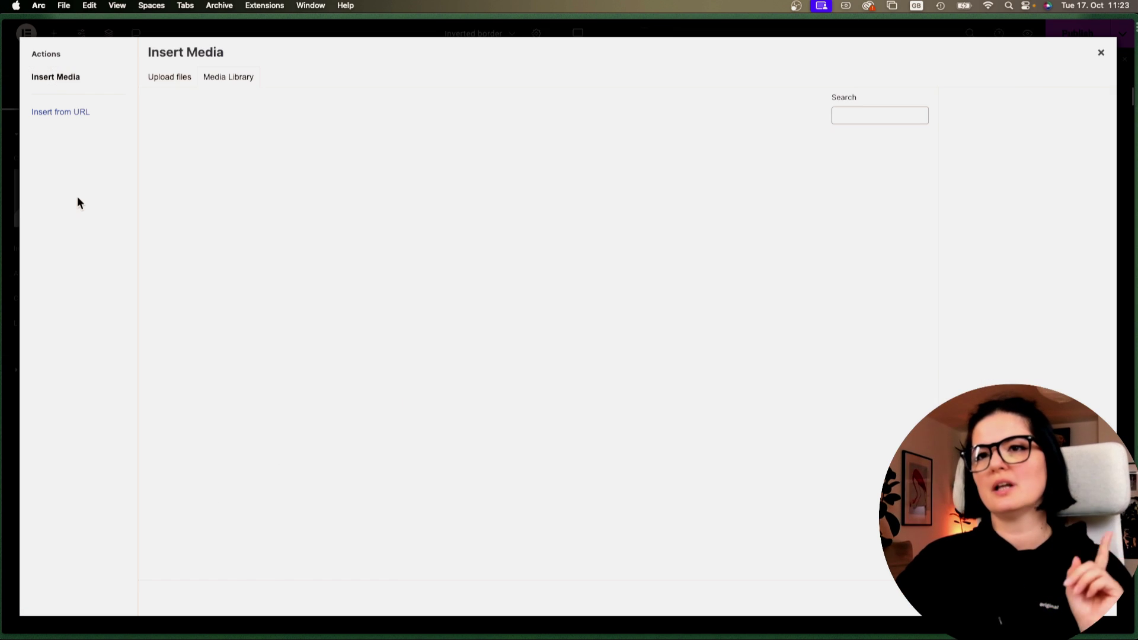
{"action": "scroll", "coordinate": [588, 466], "scroll_direction": "down", "scroll_amount": 5}
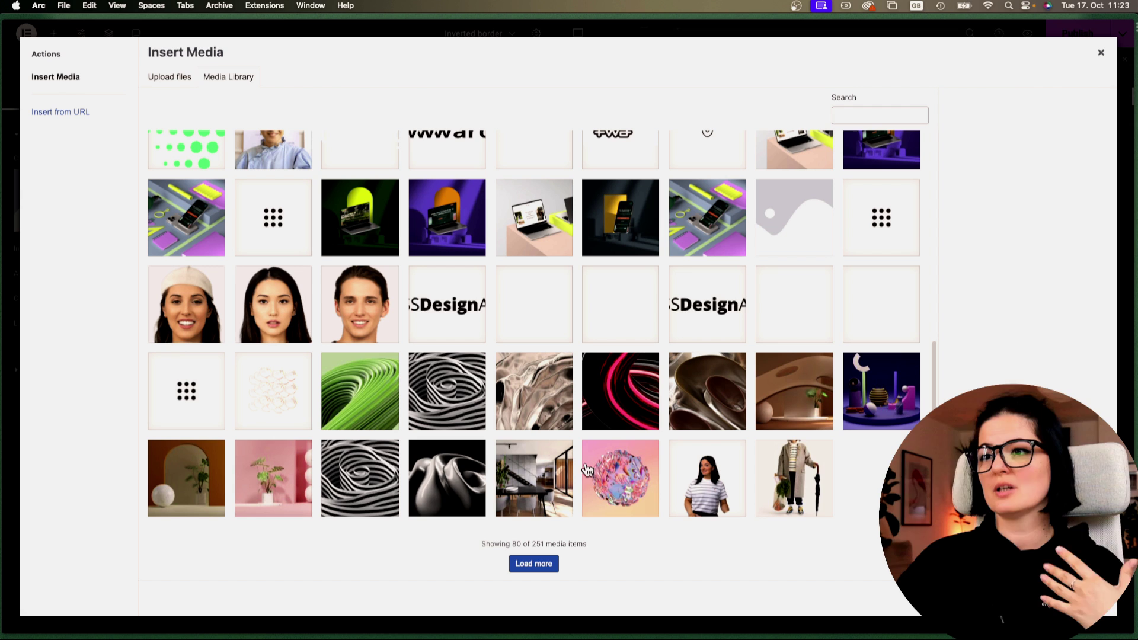
{"action": "left_click", "coordinate": [538, 485]}
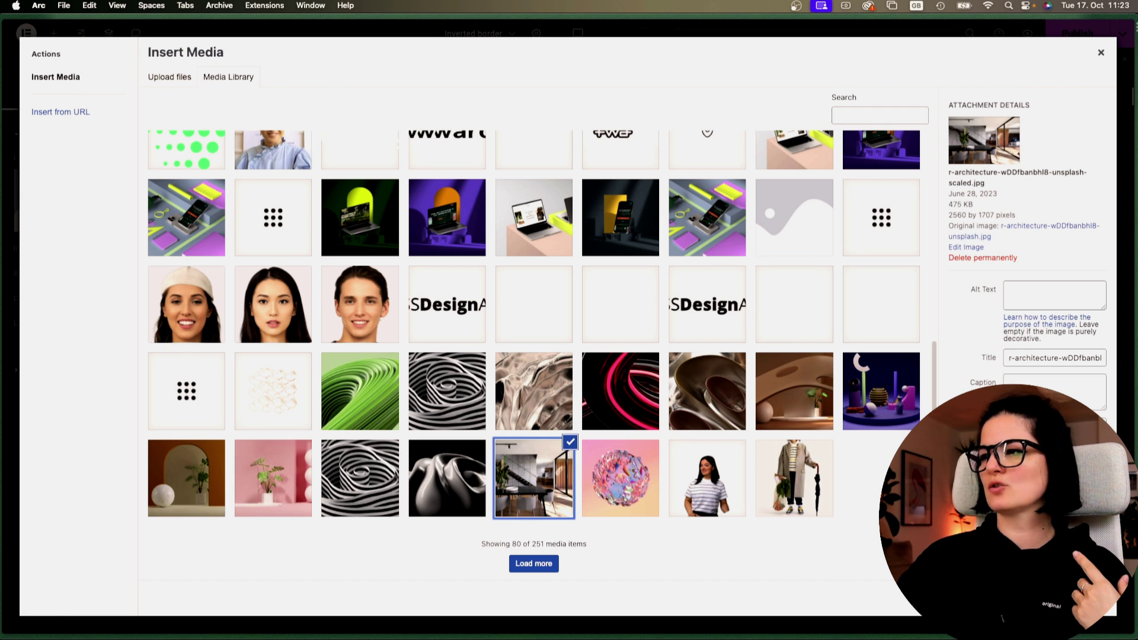
{"action": "left_click", "coordinate": [1073, 598]}
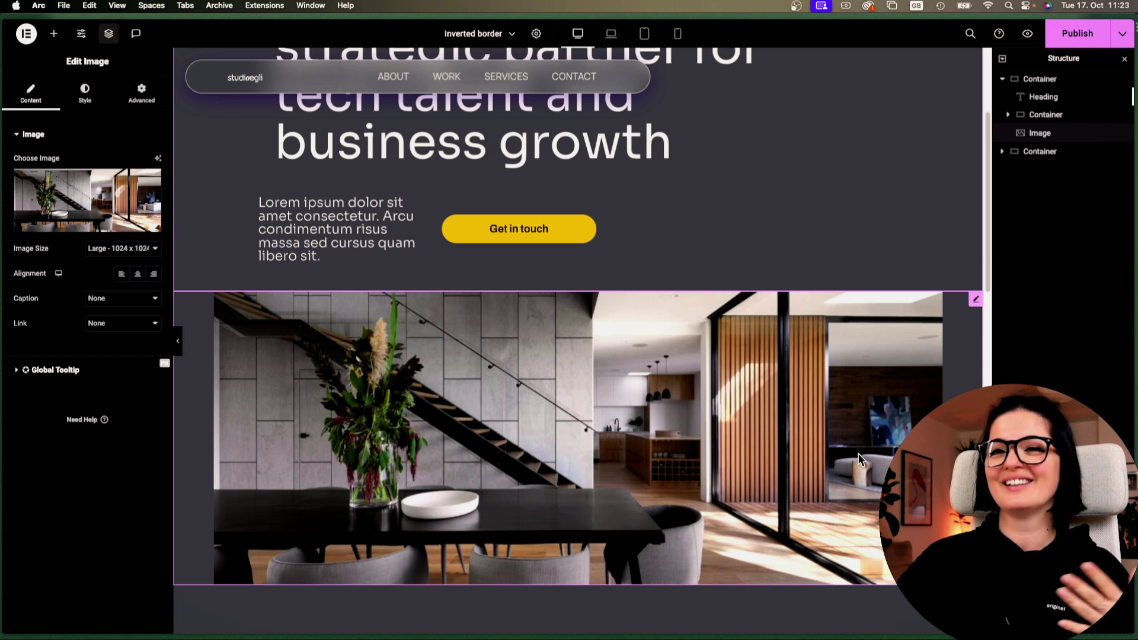
{"action": "scroll", "coordinate": [735, 446], "scroll_direction": "down", "scroll_amount": 10}
{"action": "scroll", "coordinate": [734, 445], "scroll_direction": "up", "scroll_amount": 3}
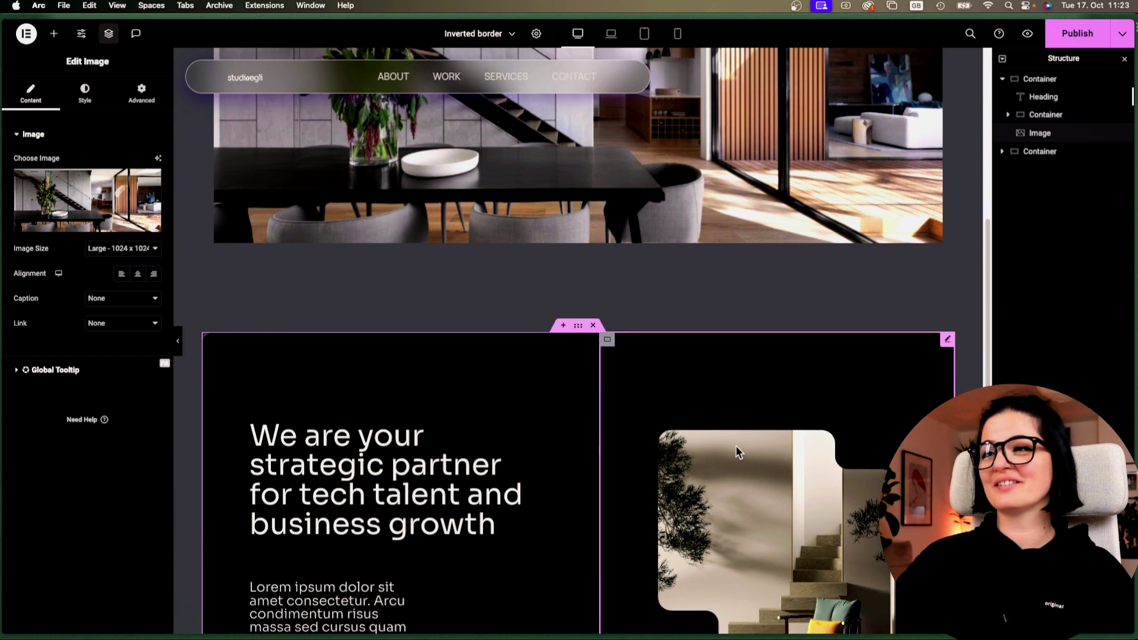
{"action": "scroll", "coordinate": [736, 451], "scroll_direction": "up", "scroll_amount": 8}
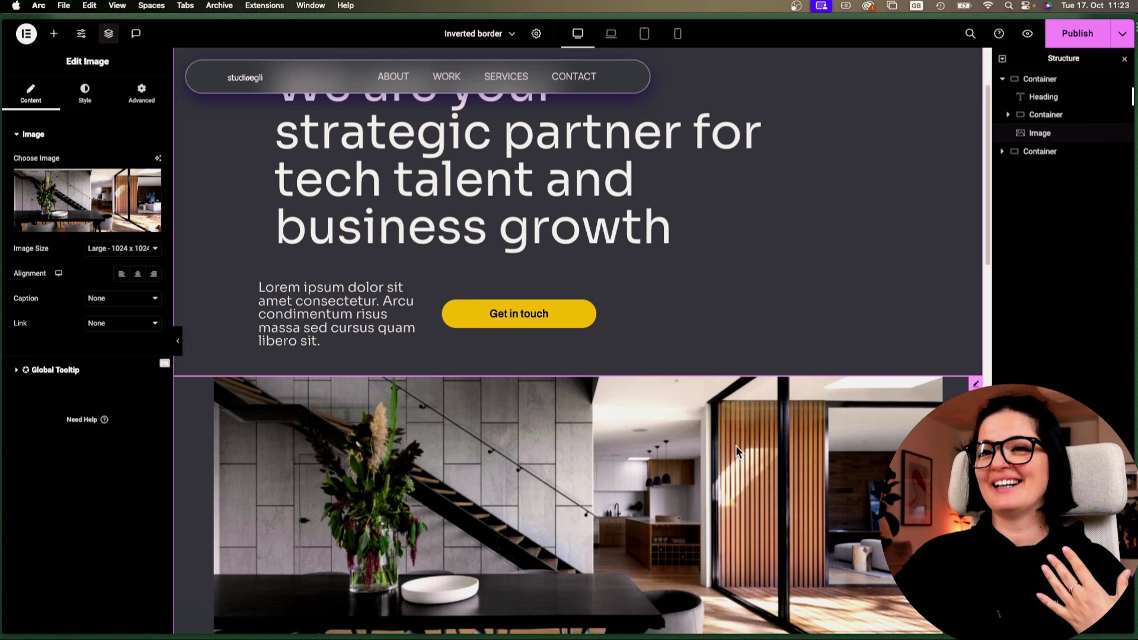
{"action": "scroll", "coordinate": [734, 446], "scroll_direction": "up", "scroll_amount": 1}
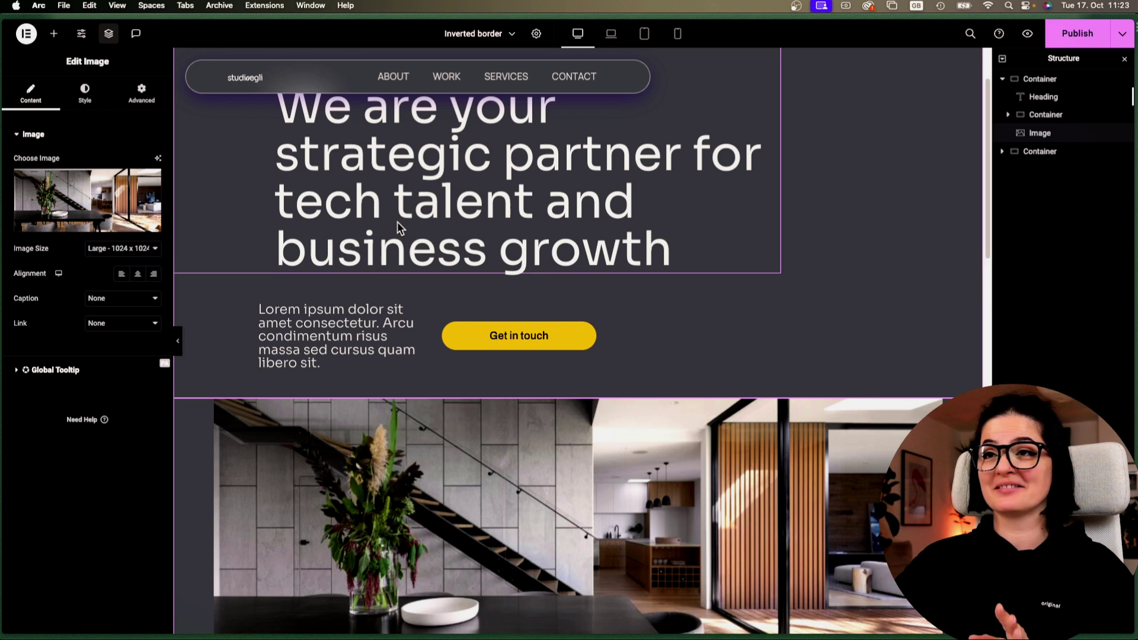
{"action": "scroll", "coordinate": [397, 222], "scroll_direction": "up", "scroll_amount": 2}
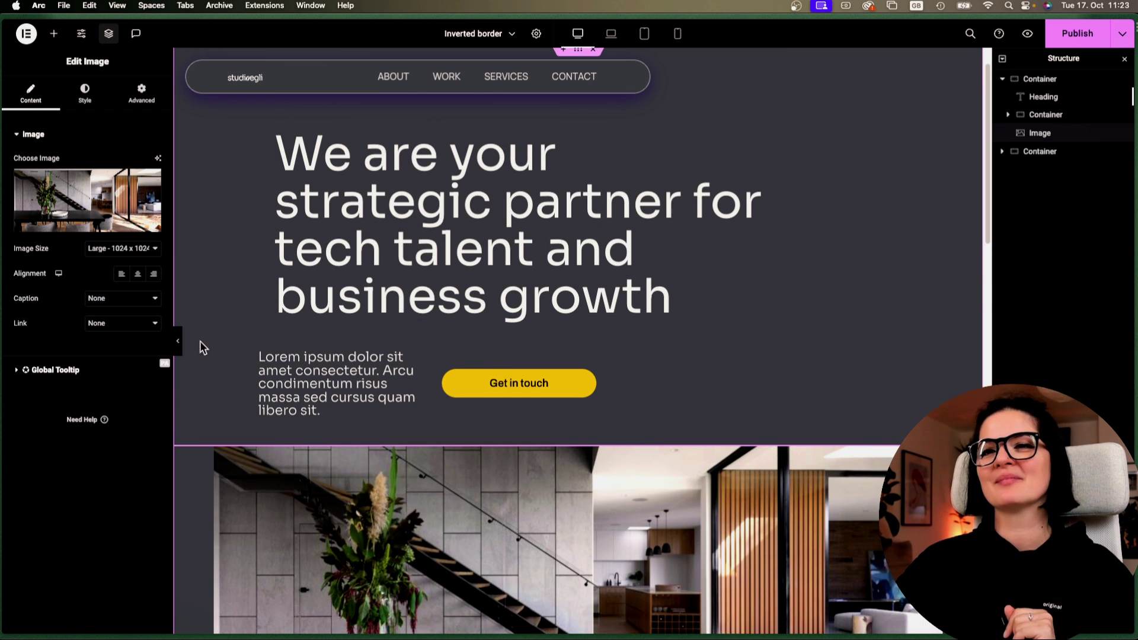
{"action": "left_click", "coordinate": [178, 341]}
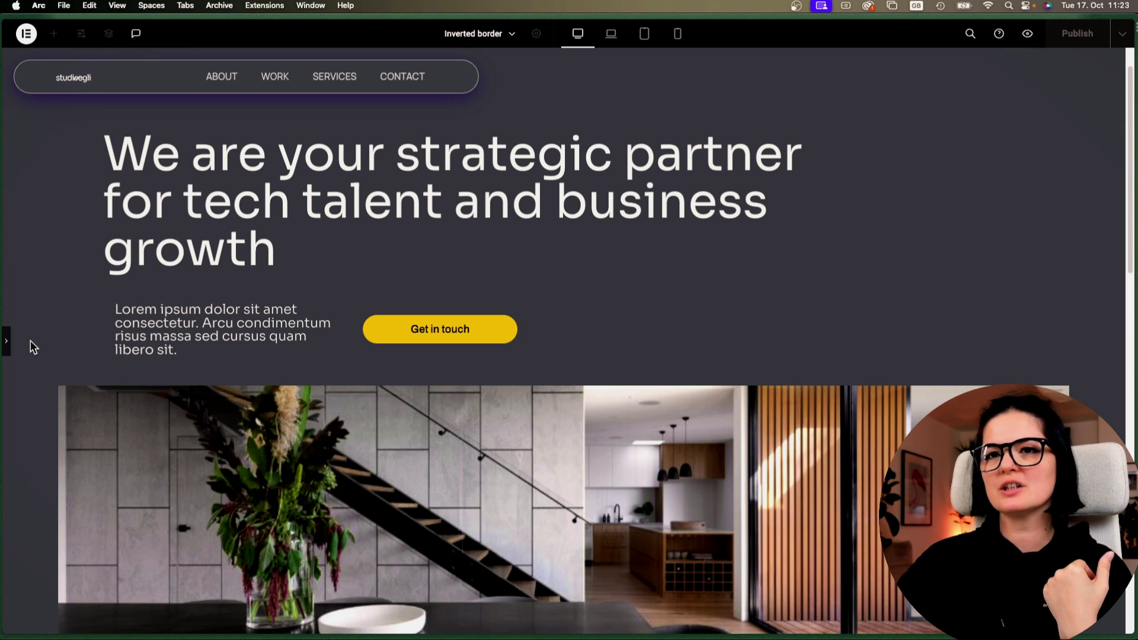
{"action": "left_click", "coordinate": [10, 345]}
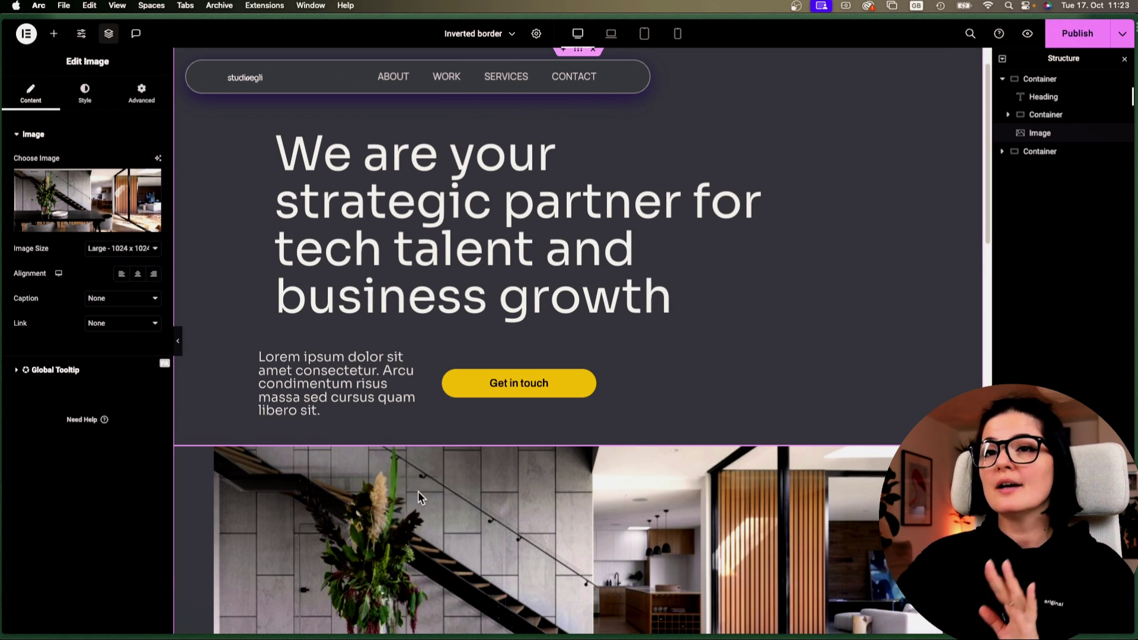
{"action": "scroll", "coordinate": [385, 504], "scroll_direction": "down", "scroll_amount": 5}
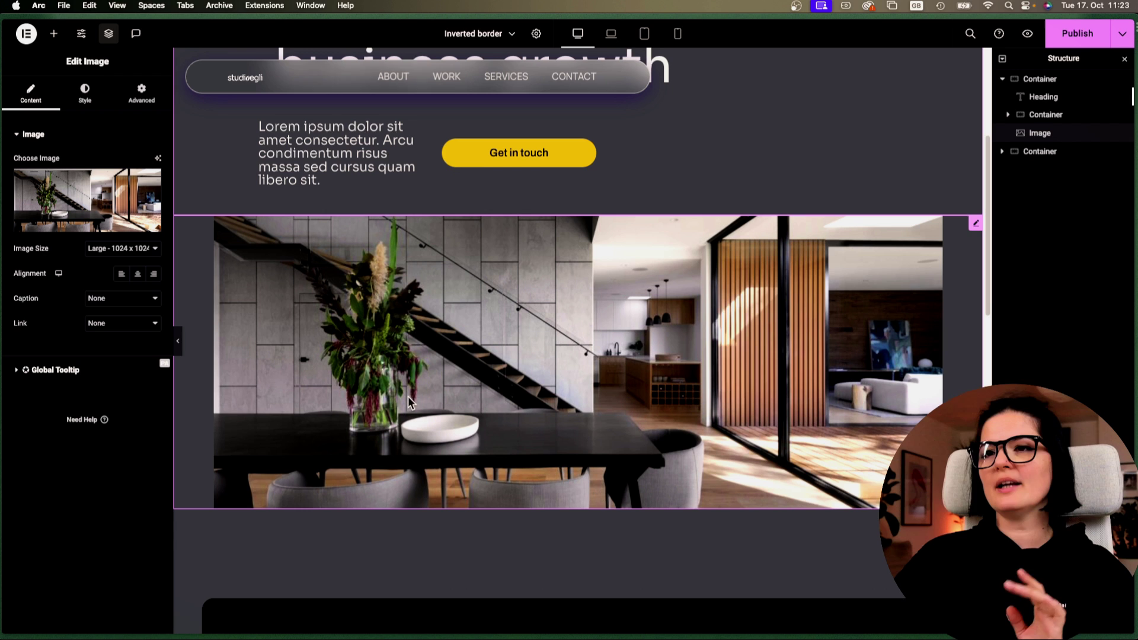
- Under Advanced > Mask, switch masking on for the photo and choose the Custom shape
{"action": "left_click", "coordinate": [143, 96]}
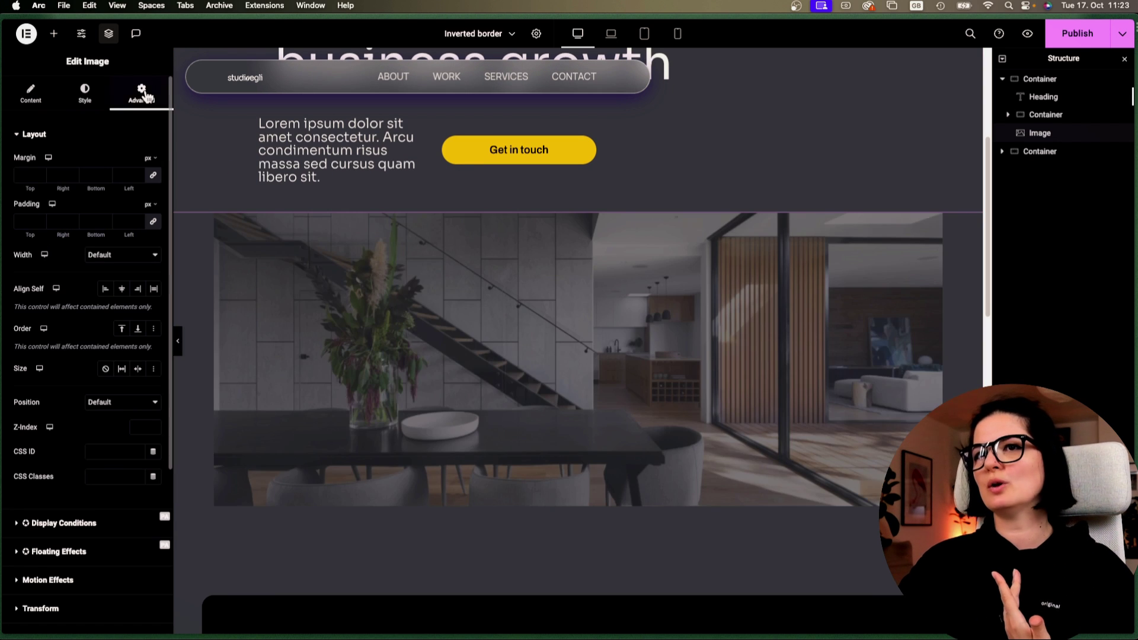
{"action": "scroll", "coordinate": [101, 380], "scroll_direction": "down", "scroll_amount": 5}
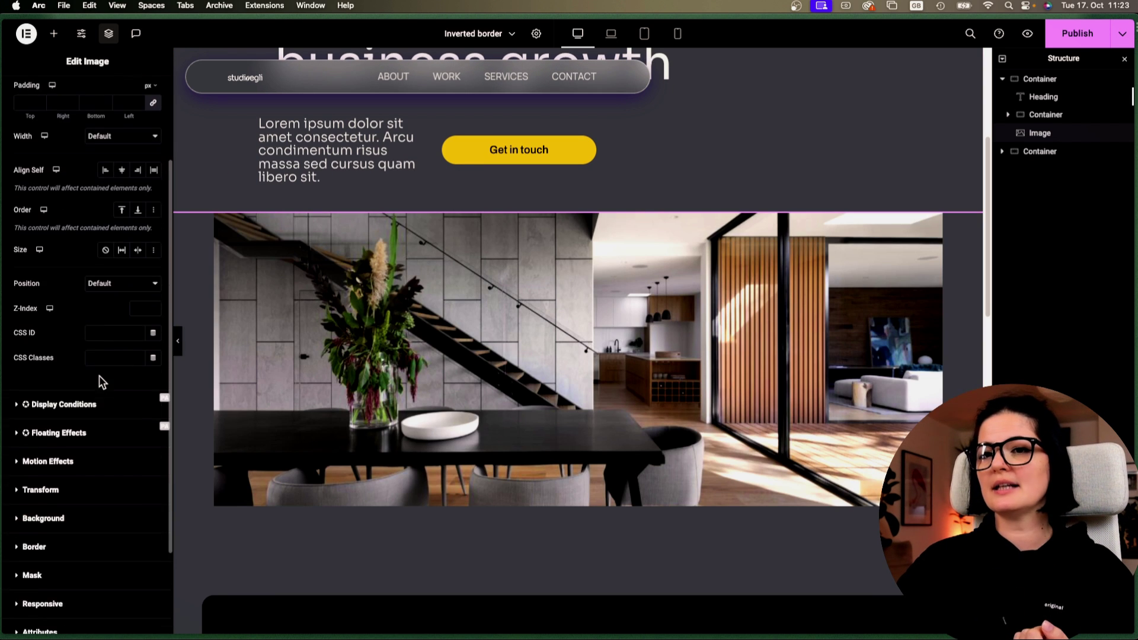
{"action": "left_click", "coordinate": [59, 468]}
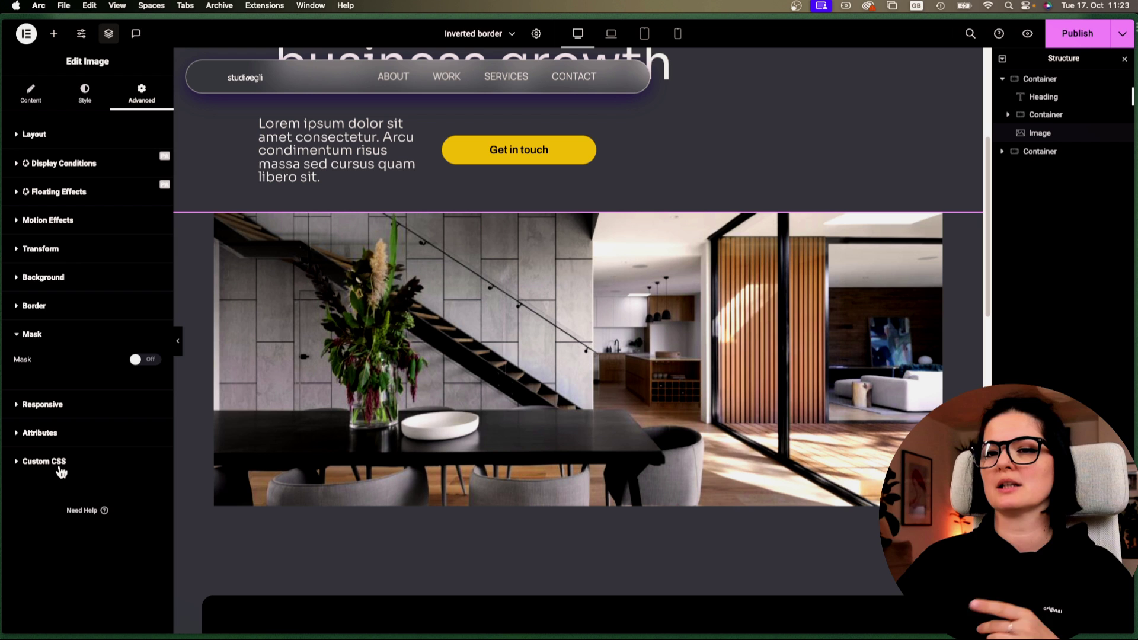
{"action": "left_click", "coordinate": [139, 360]}
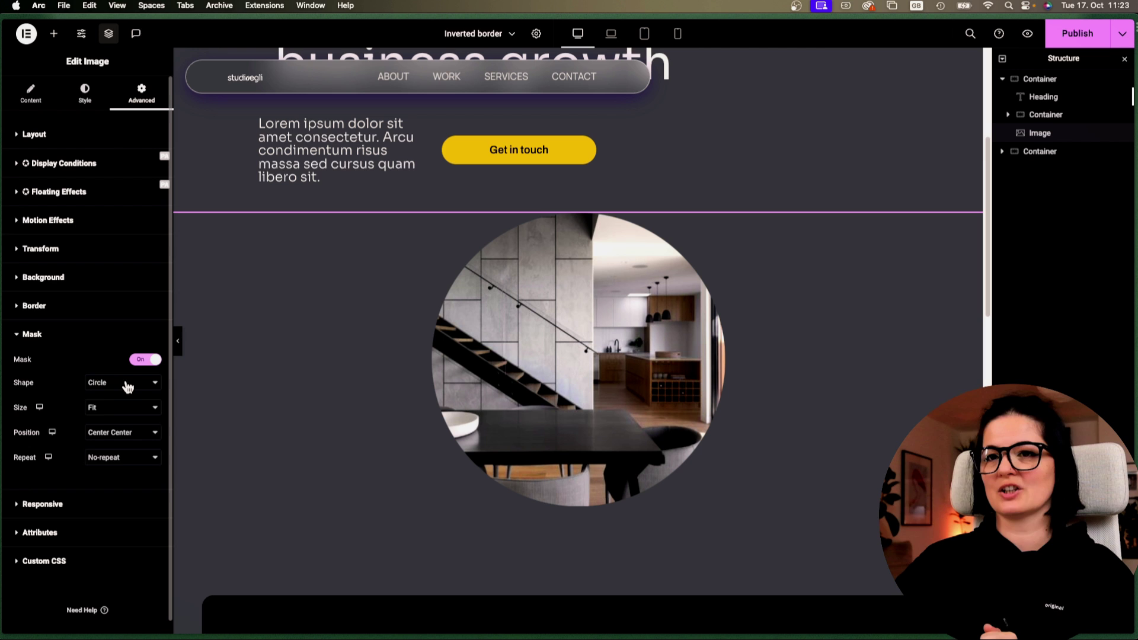
{"action": "left_click", "coordinate": [128, 386]}
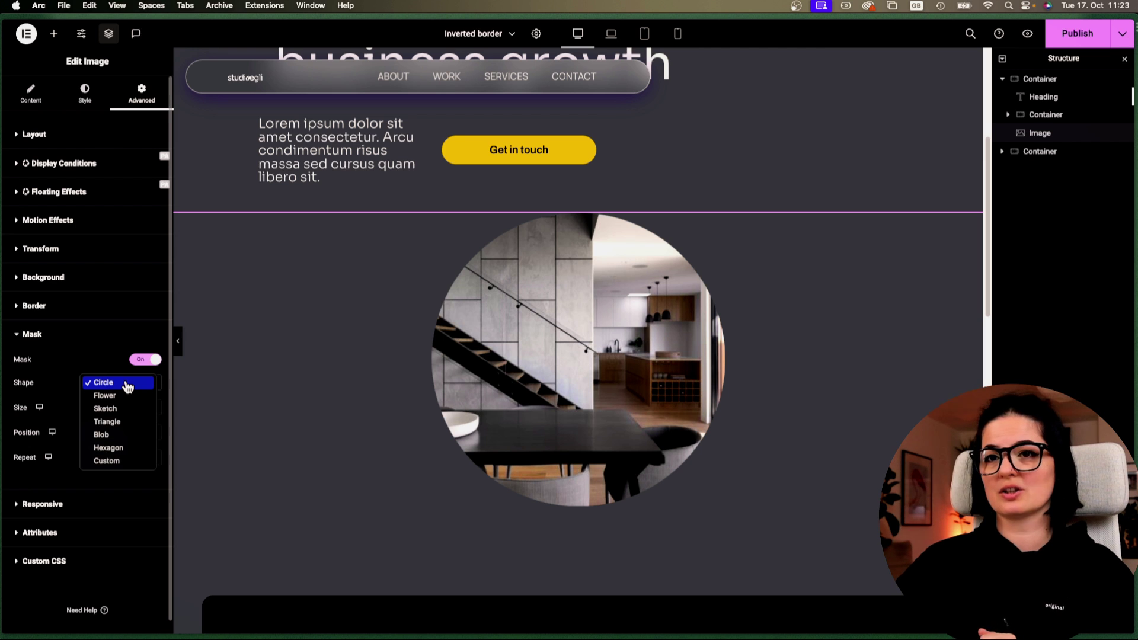
{"action": "left_click", "coordinate": [133, 467]}
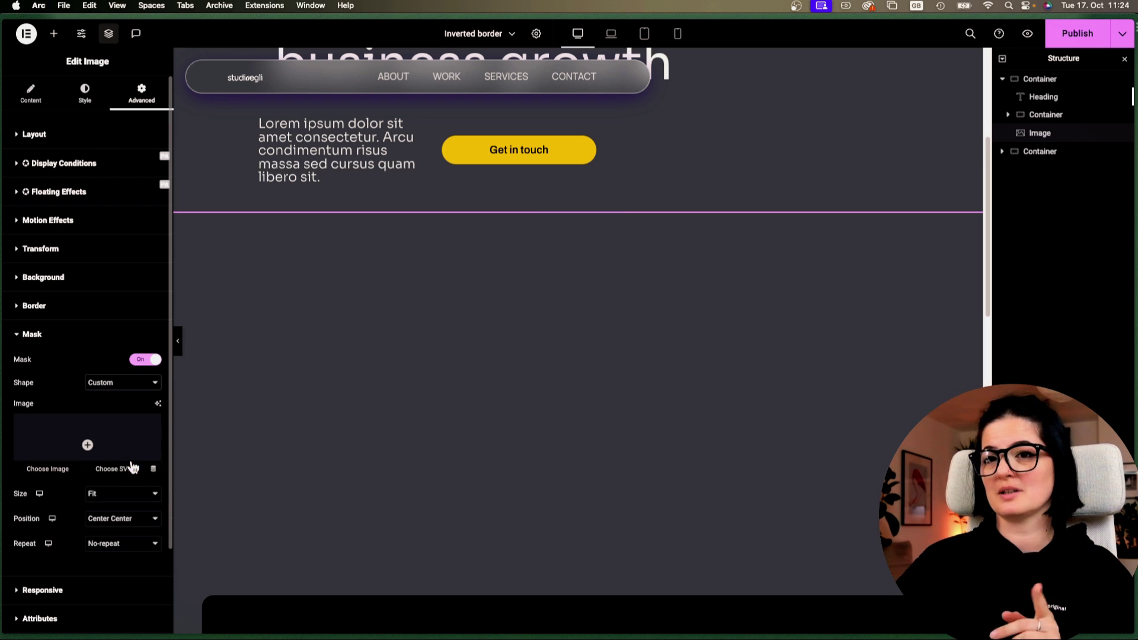
- Use Union-9.svg as the mask image and preview the stepped, rounded-corner clipped photo
{"action": "left_click", "coordinate": [116, 445]}
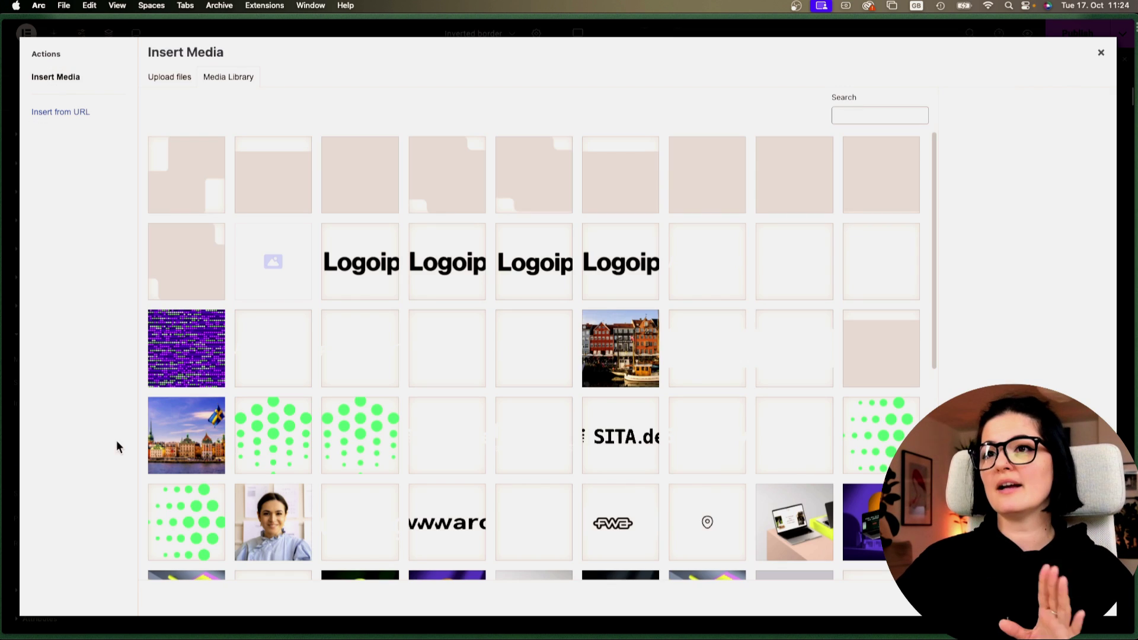
{"action": "left_click", "coordinate": [257, 174]}
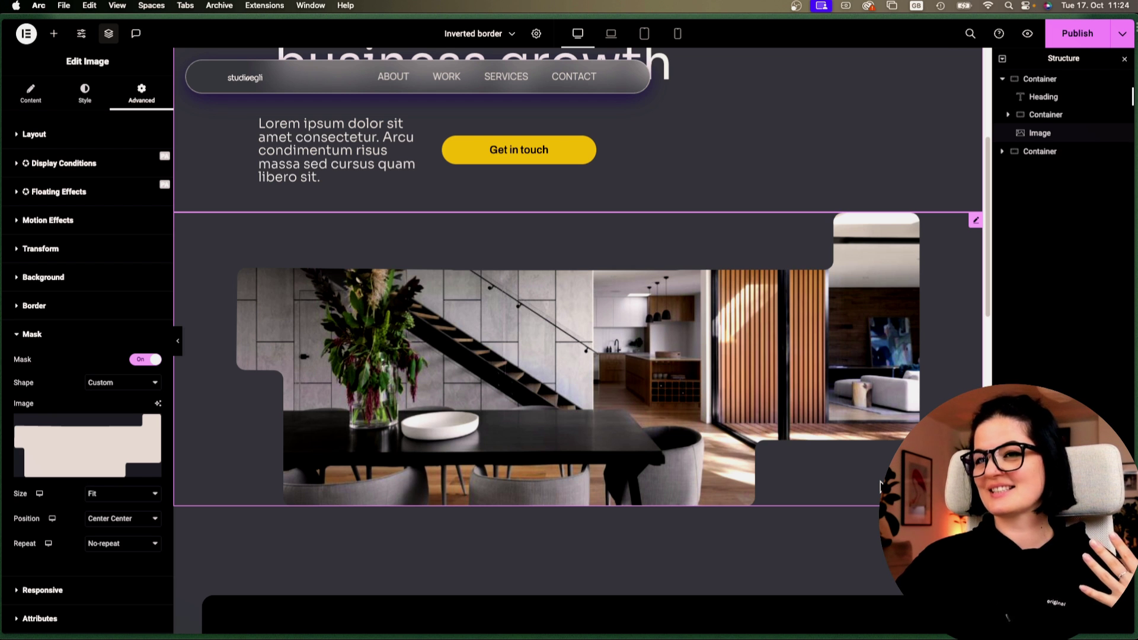
{"action": "left_click", "coordinate": [178, 344]}
{"action": "scroll", "coordinate": [207, 375], "scroll_direction": "up", "scroll_amount": 5}
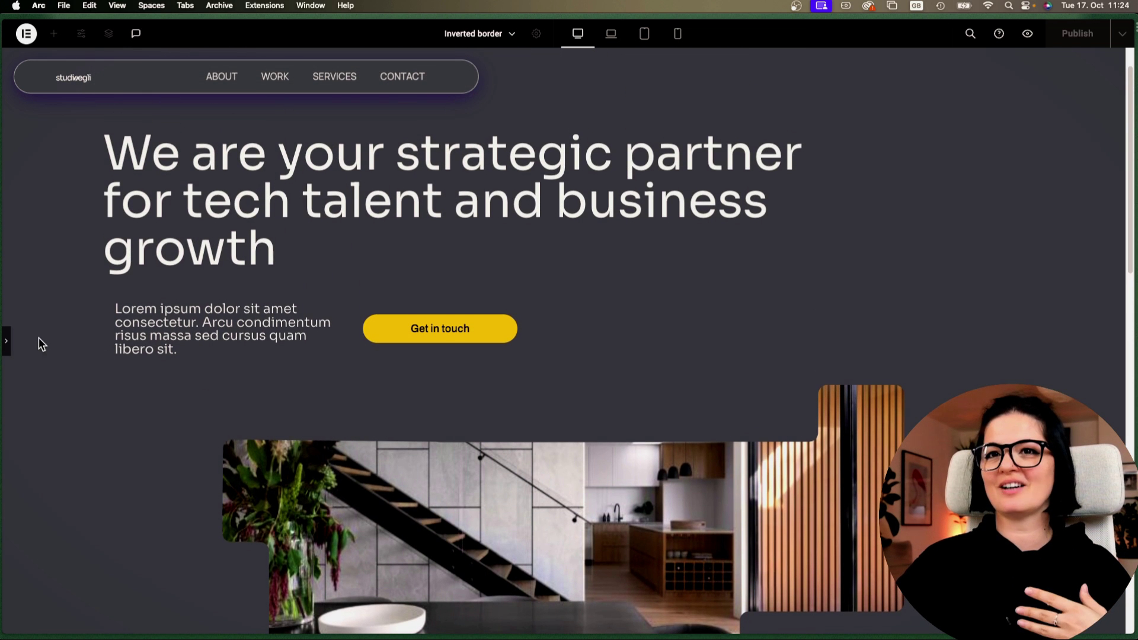
{"action": "left_click", "coordinate": [6, 340]}
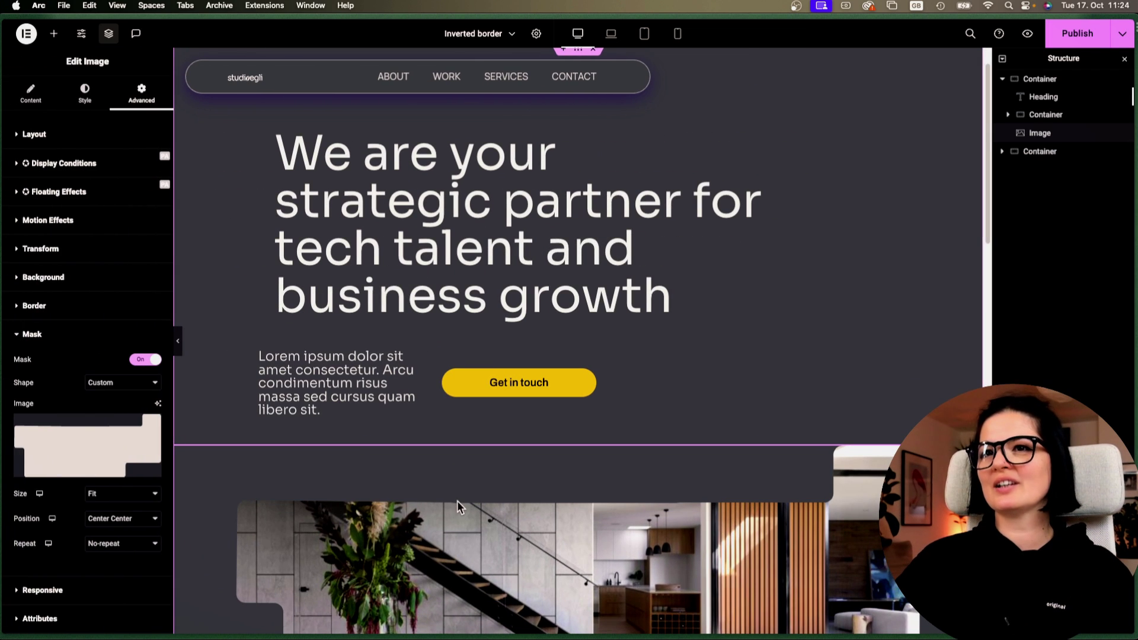
{"action": "left_click", "coordinate": [31, 93]}
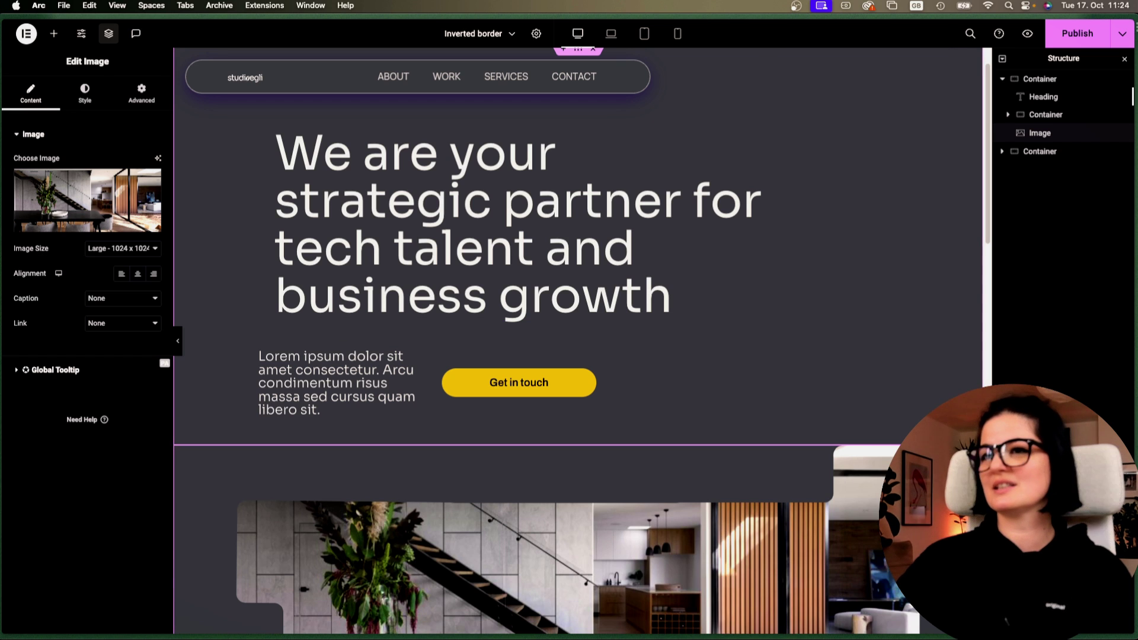
- Set the image's Layout width to Custom at 100% and preview the result
{"action": "left_click", "coordinate": [155, 103]}
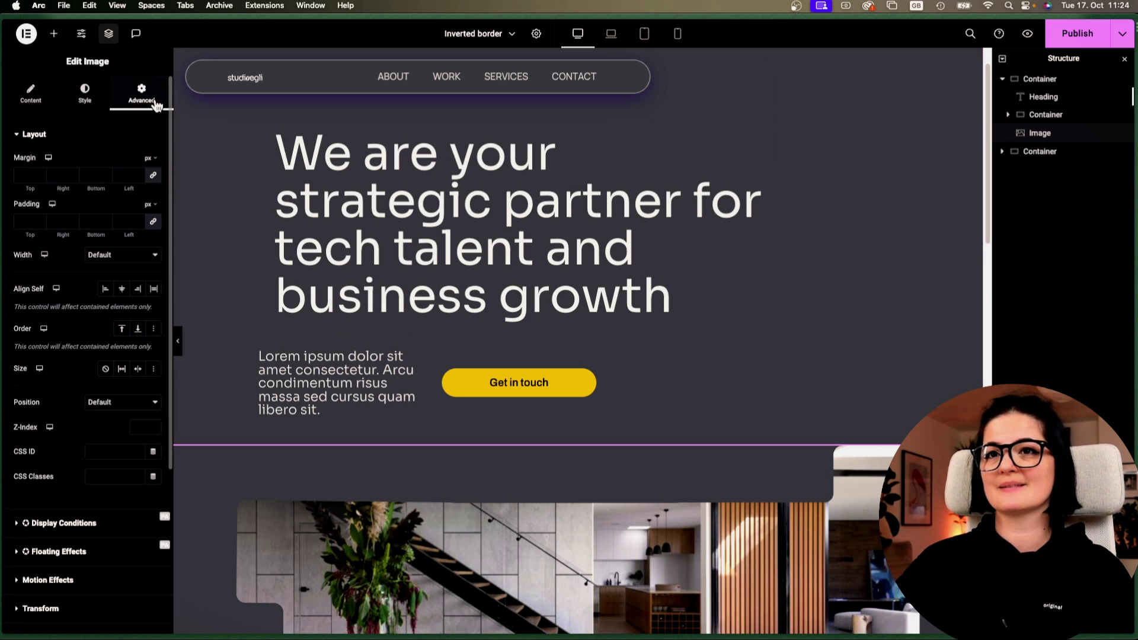
{"action": "left_click", "coordinate": [123, 256]}
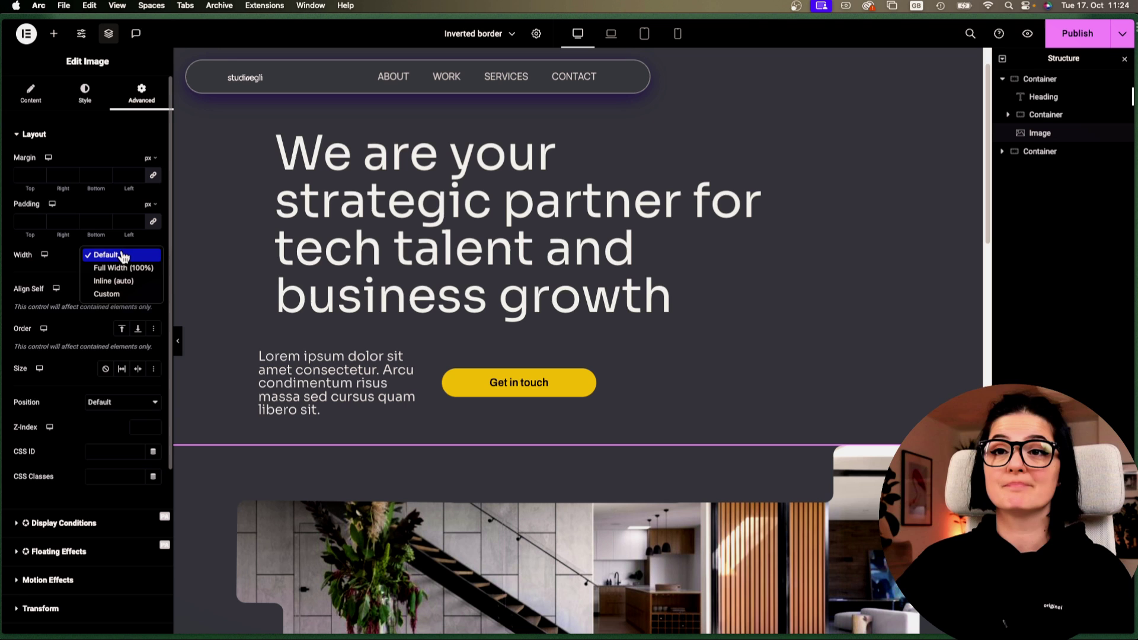
{"action": "left_click", "coordinate": [111, 294]}
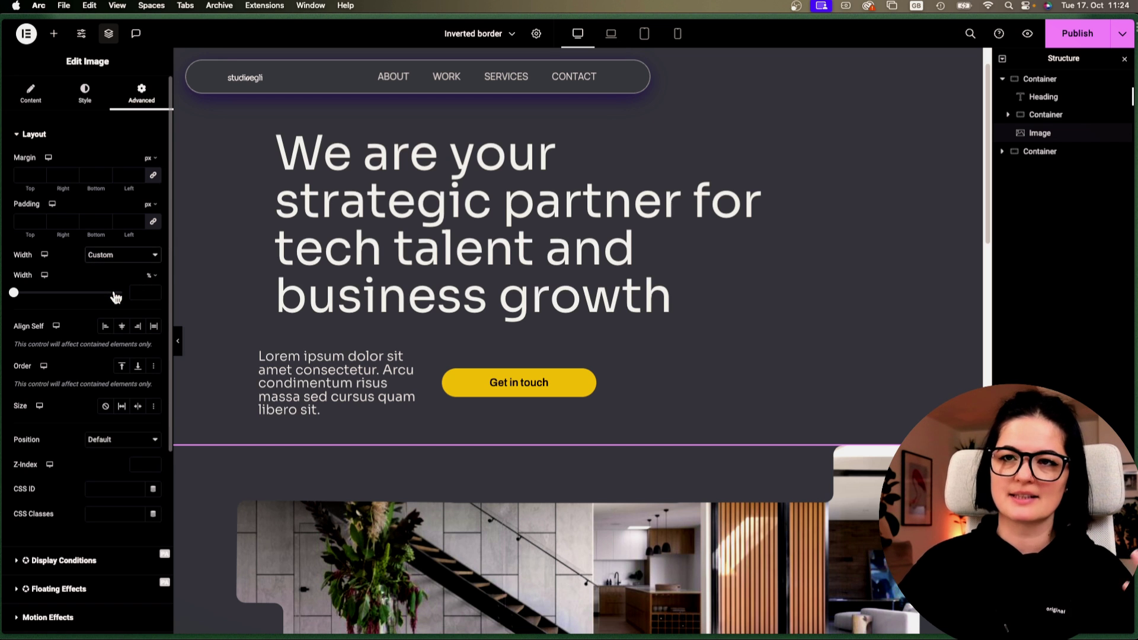
{"action": "left_click_drag", "start_coordinate": [14, 292], "coordinate": [123, 293]}
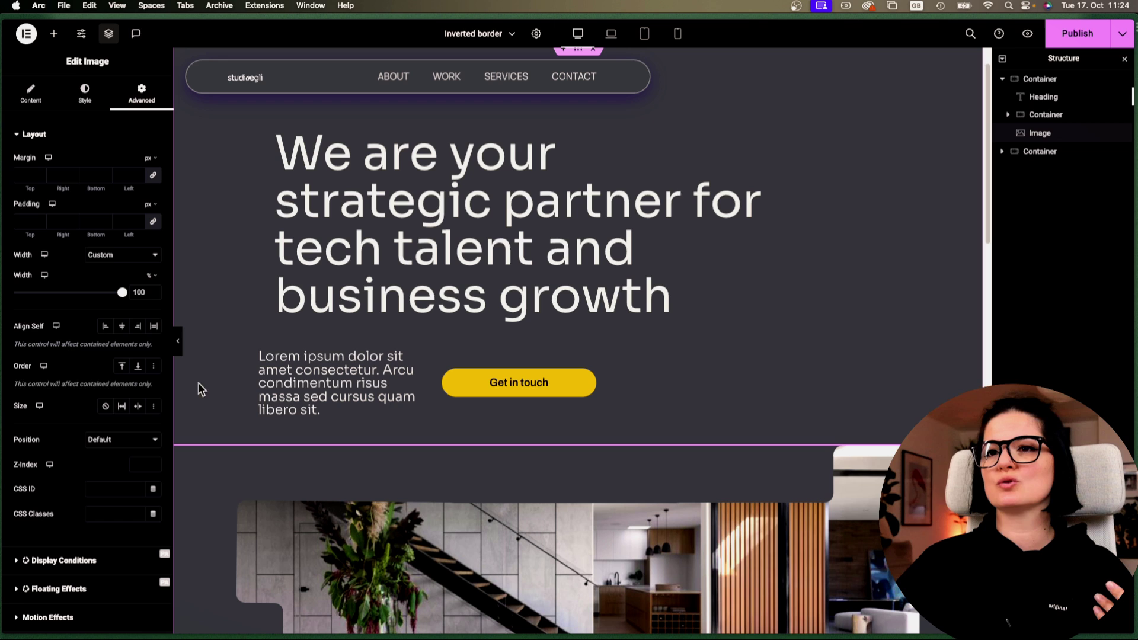
{"action": "left_click", "coordinate": [178, 341]}
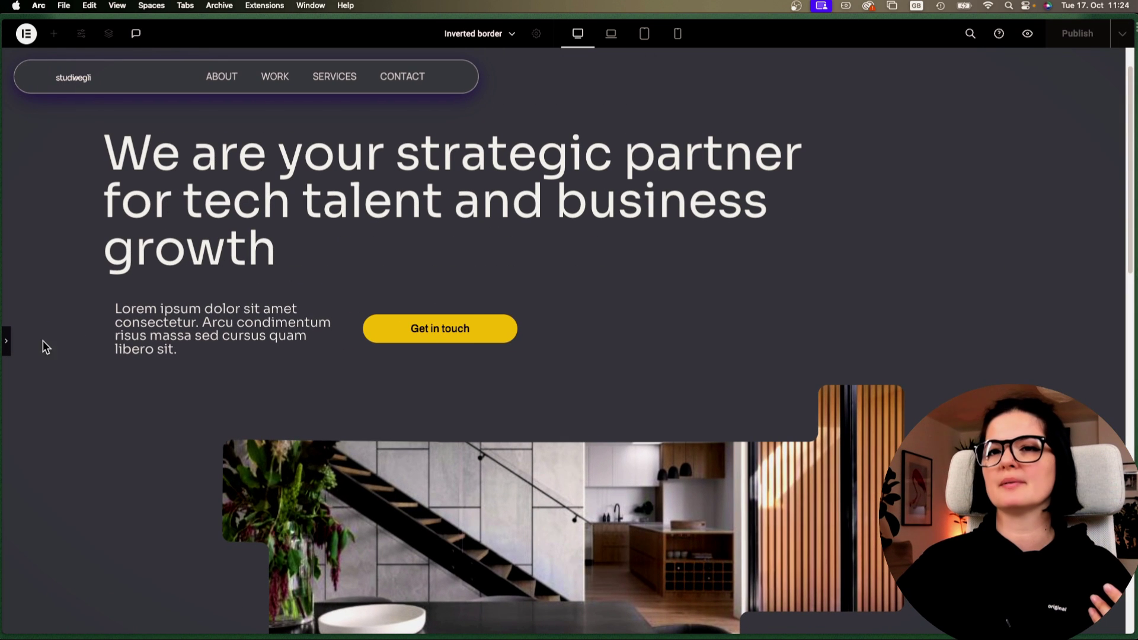
{"action": "left_click", "coordinate": [7, 341]}
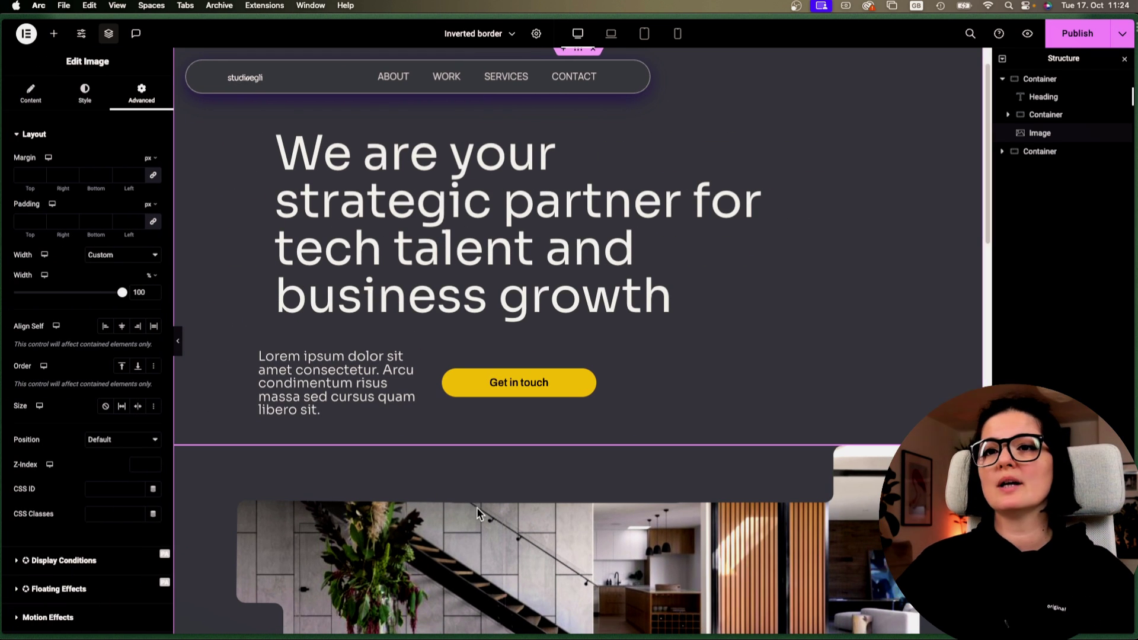
{"action": "mouse_move", "coordinate": [1, 342]}
{"action": "left_click", "coordinate": [18, 99]}
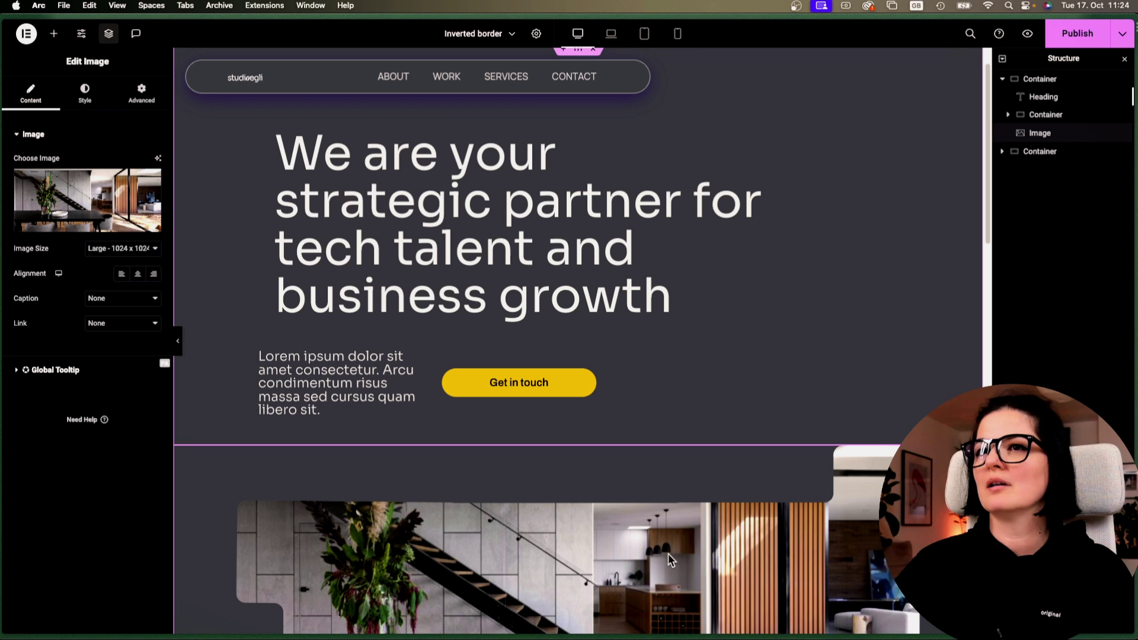
{"action": "left_click", "coordinate": [141, 94]}
{"action": "scroll", "coordinate": [87, 350], "scroll_direction": "down", "scroll_amount": 10}
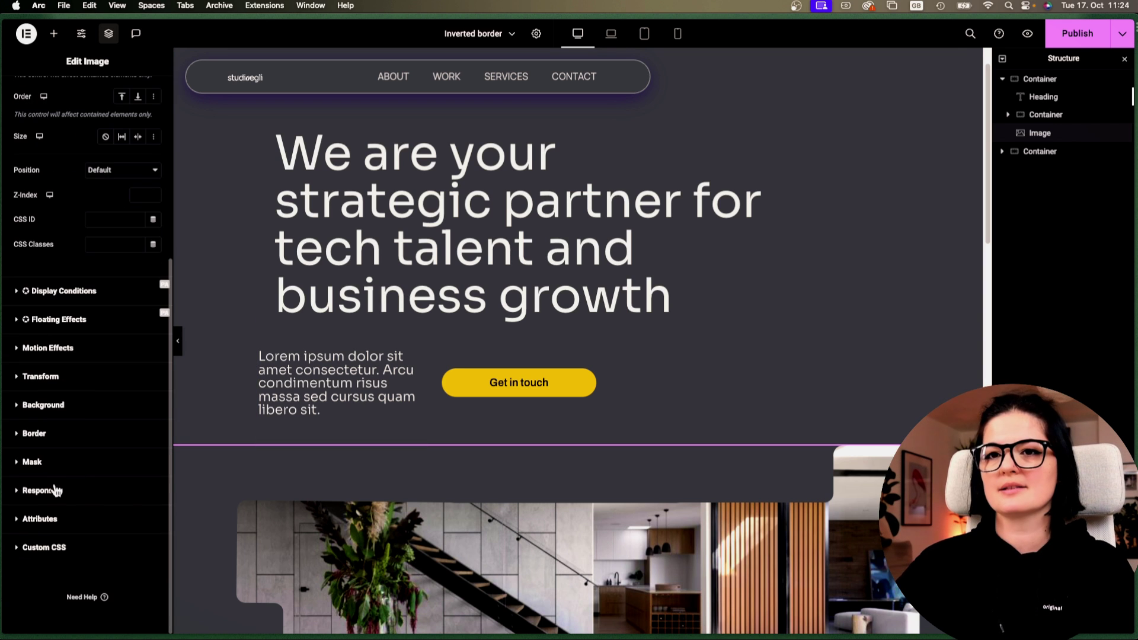
- Try Union-8.svg and other stepped shapes in the media library, settling on Union-6.svg as mask
{"action": "left_click", "coordinate": [36, 468]}
{"action": "left_click", "coordinate": [83, 439]}
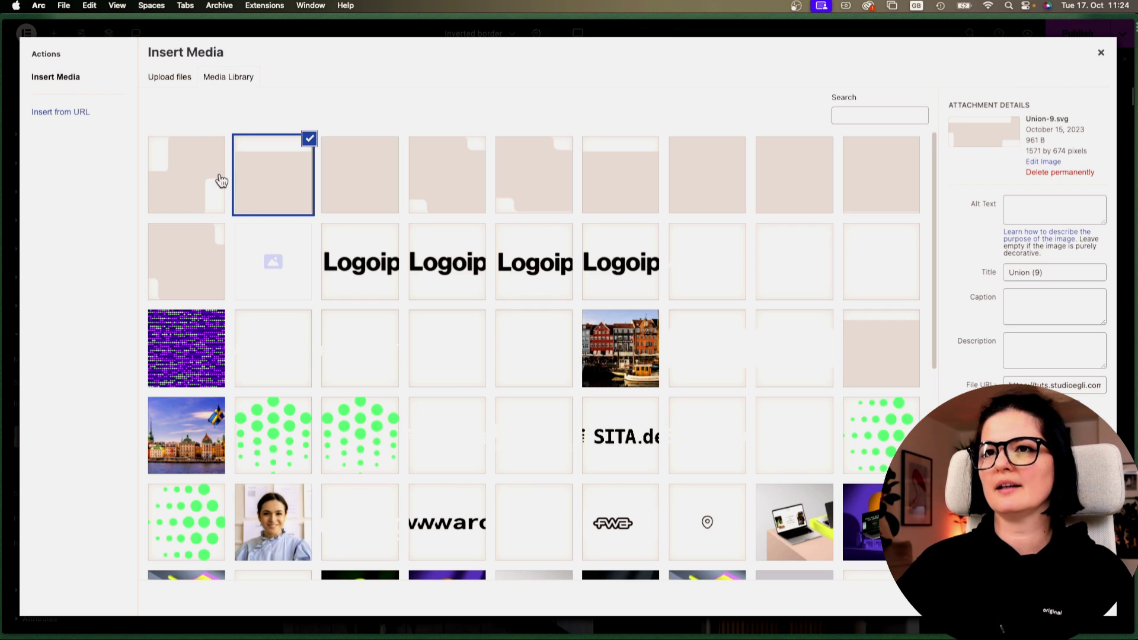
{"action": "left_click", "coordinate": [357, 189]}
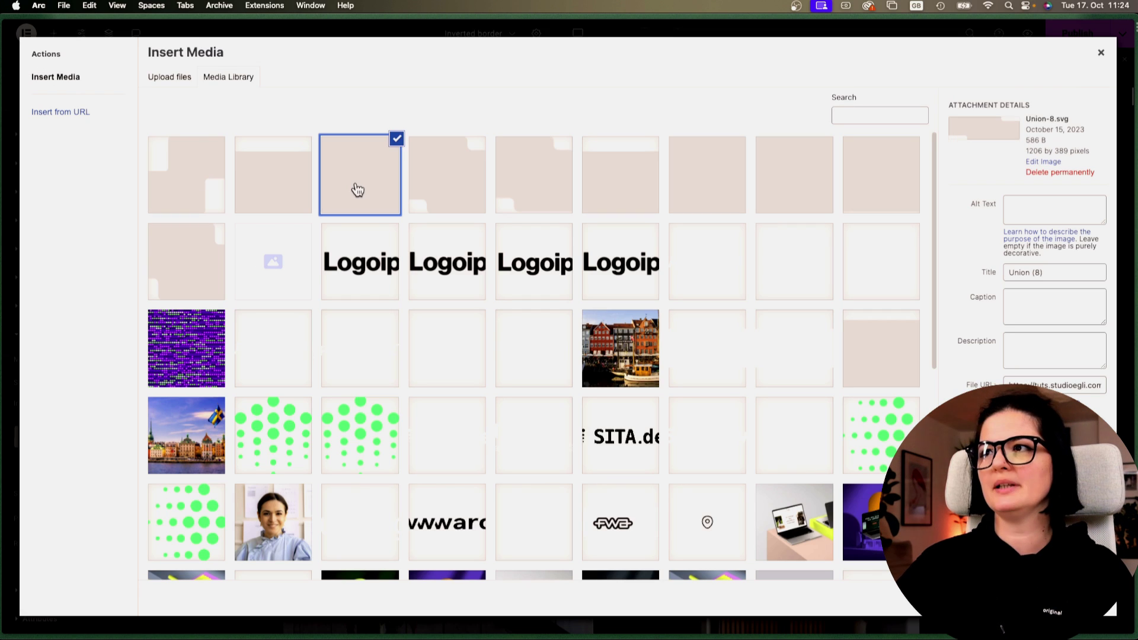
{"action": "left_click", "coordinate": [439, 193]}
{"action": "left_click", "coordinate": [539, 174]}
{"action": "left_click", "coordinate": [630, 178]}
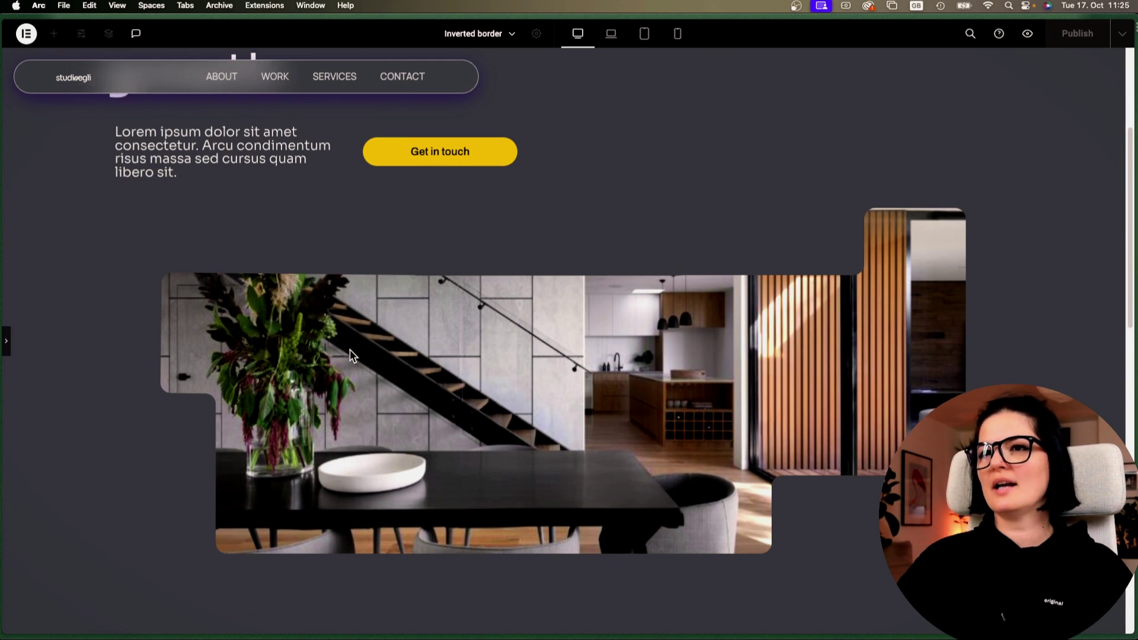
{"action": "scroll", "coordinate": [349, 353], "scroll_direction": "up", "scroll_amount": 3}
{"action": "scroll", "coordinate": [349, 356], "scroll_direction": "down", "scroll_amount": 3}
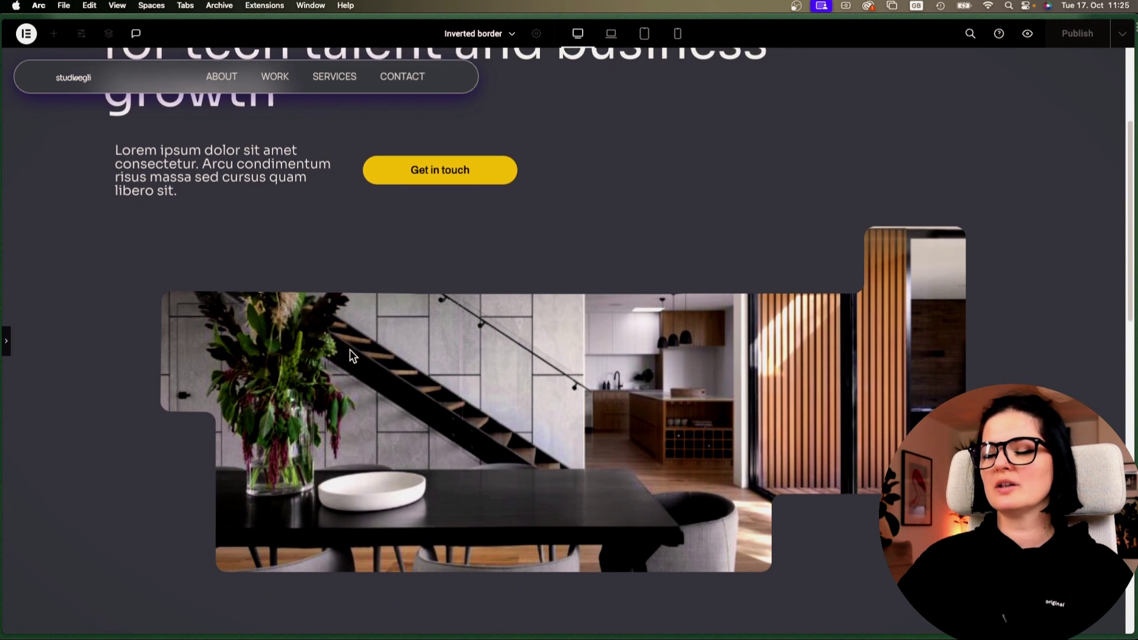
{"action": "scroll", "coordinate": [352, 355], "scroll_direction": "up", "scroll_amount": 2}
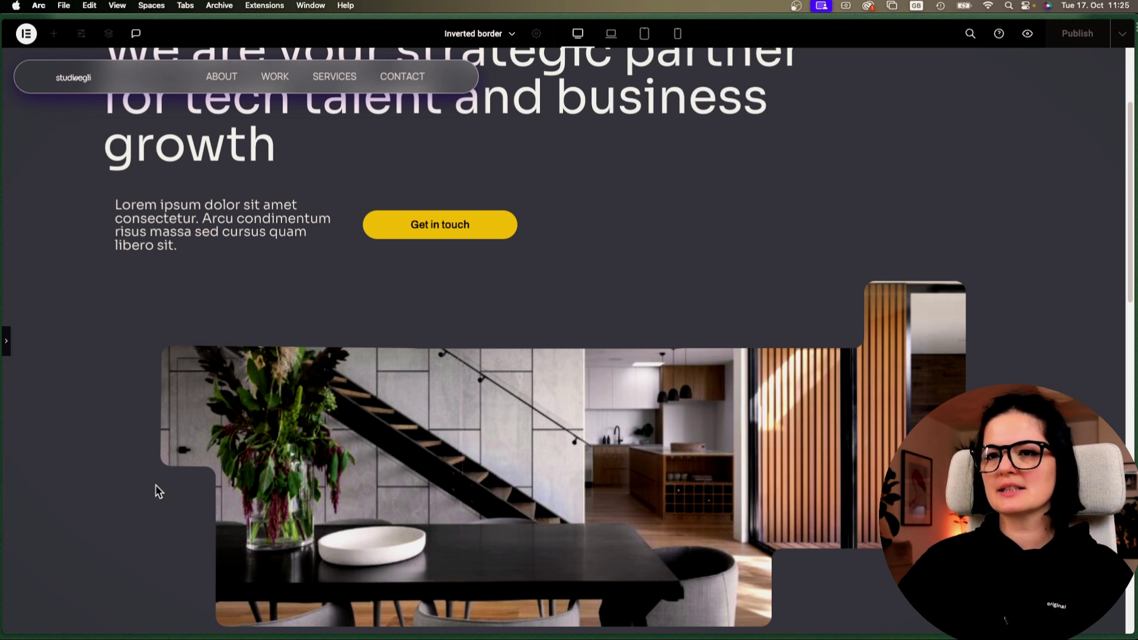
- Raise the masked hero image's Height to 65 vh and preview the taller banner
{"action": "left_click", "coordinate": [8, 340]}
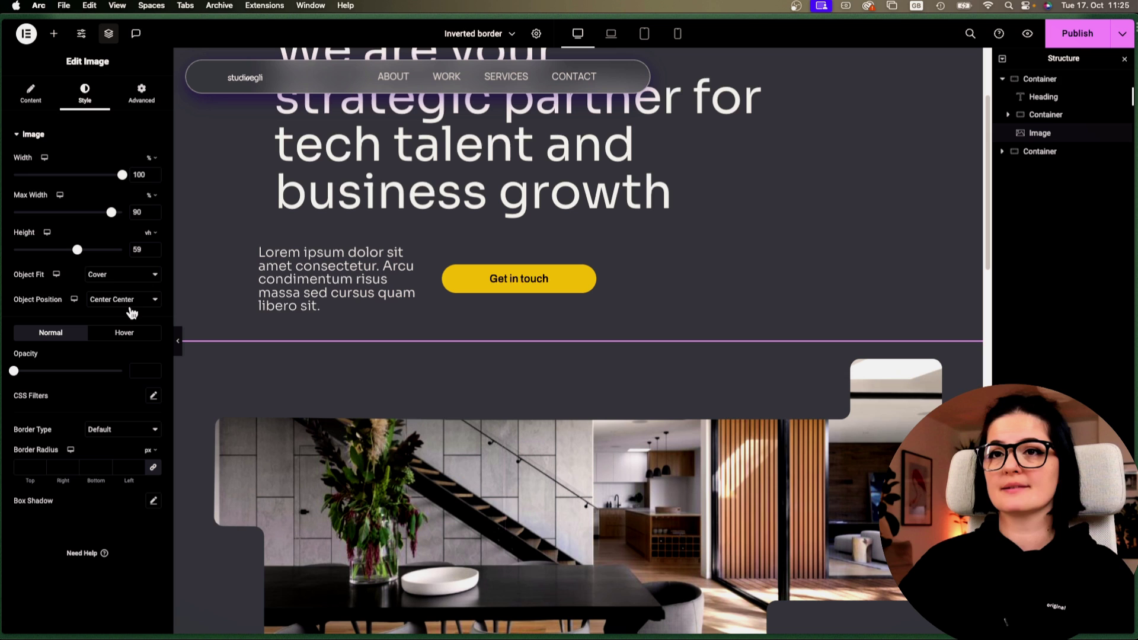
{"action": "left_click_drag", "start_coordinate": [78, 251], "coordinate": [92, 250]}
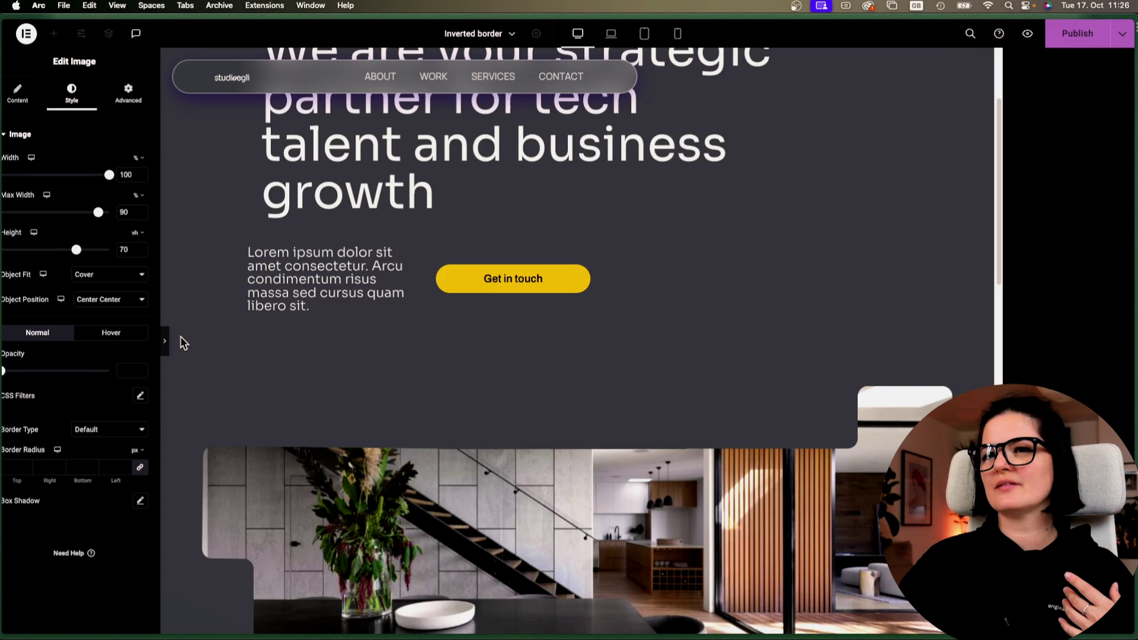
{"action": "left_click", "coordinate": [179, 341]}
{"action": "left_click", "coordinate": [9, 339]}
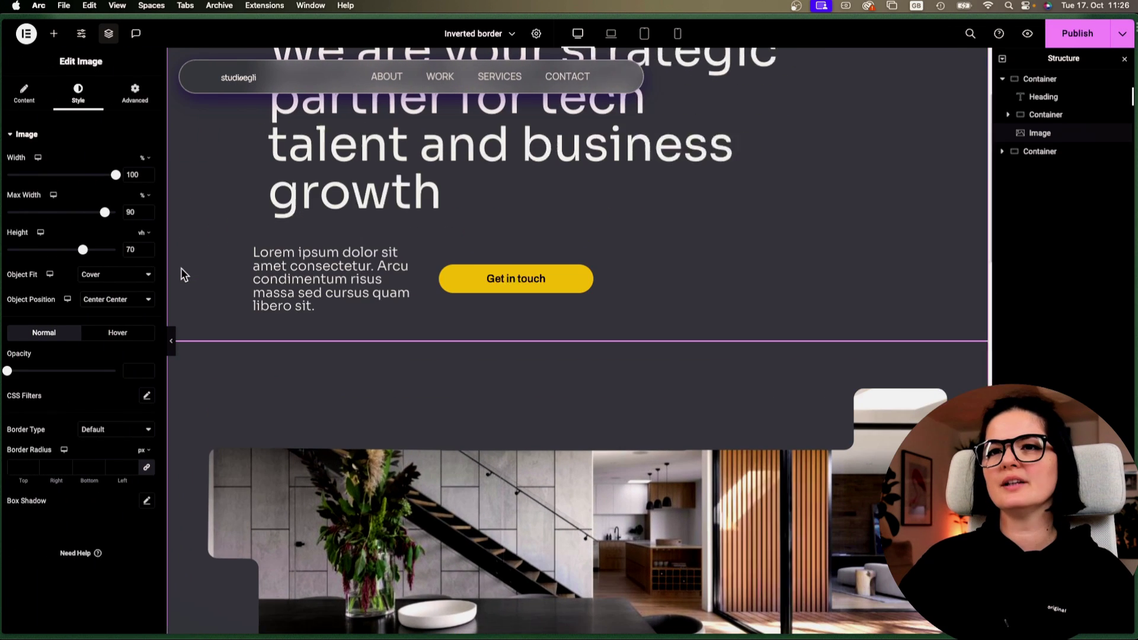
{"action": "left_click", "coordinate": [154, 253]}
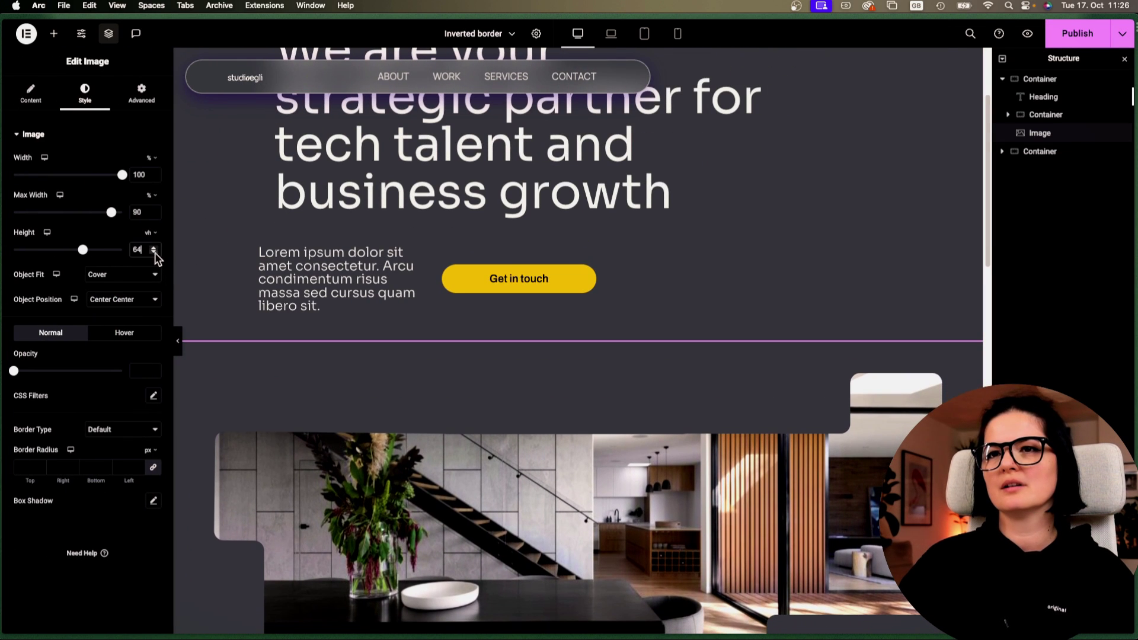
{"action": "left_click", "coordinate": [178, 341]}
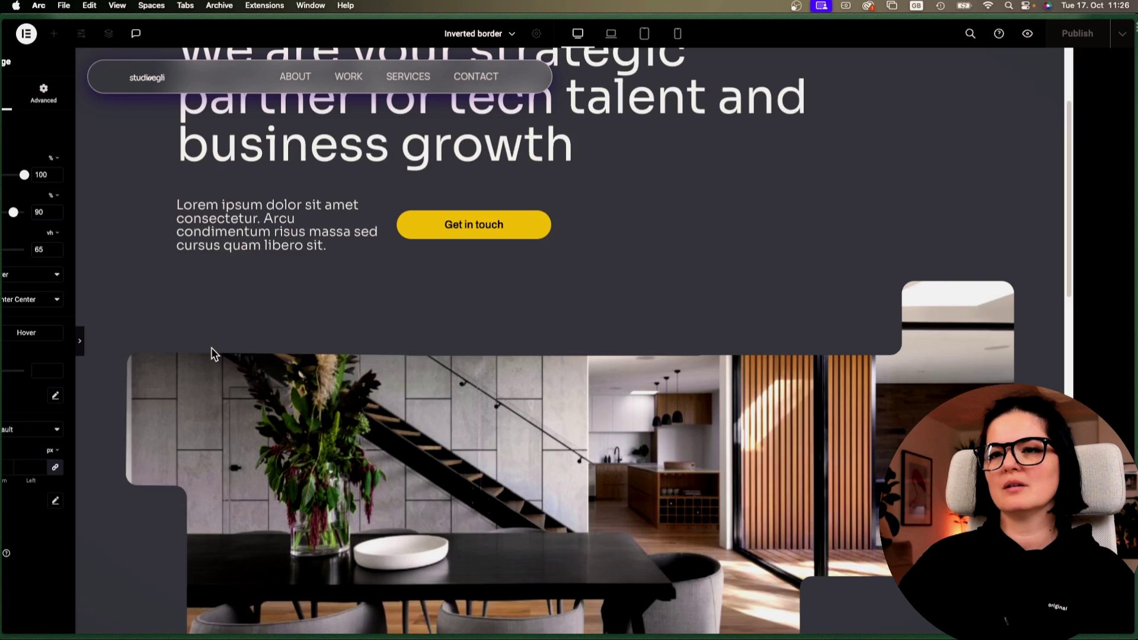
{"action": "scroll", "coordinate": [225, 366], "scroll_direction": "down", "scroll_amount": 4}
{"action": "scroll", "coordinate": [225, 365], "scroll_direction": "up", "scroll_amount": 3}
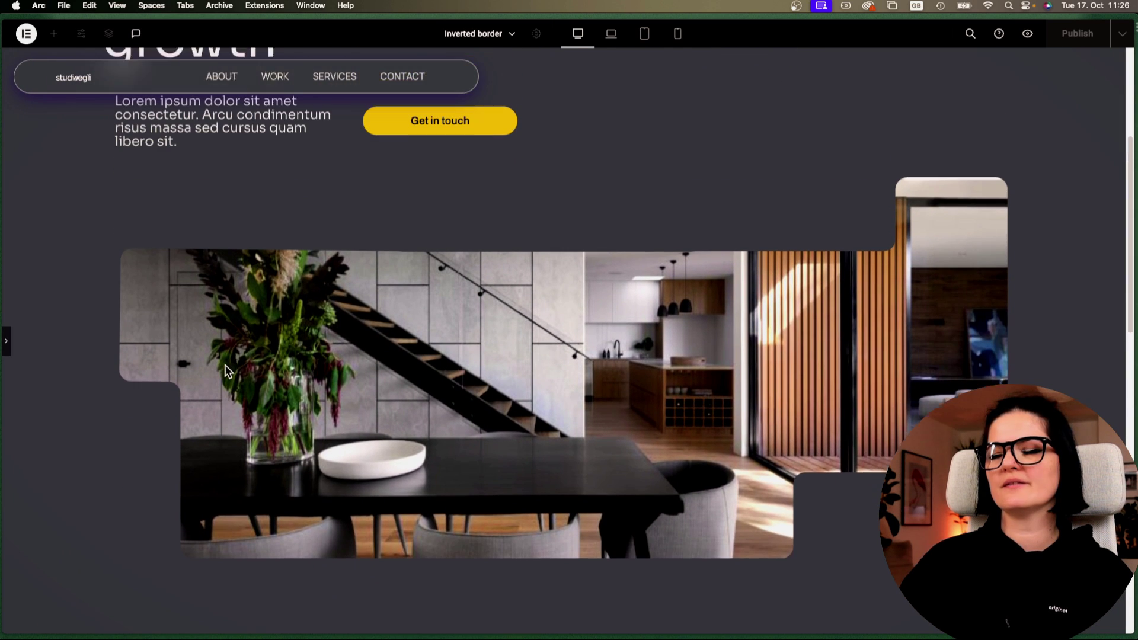
{"action": "scroll", "coordinate": [226, 364], "scroll_direction": "up", "scroll_amount": 4}
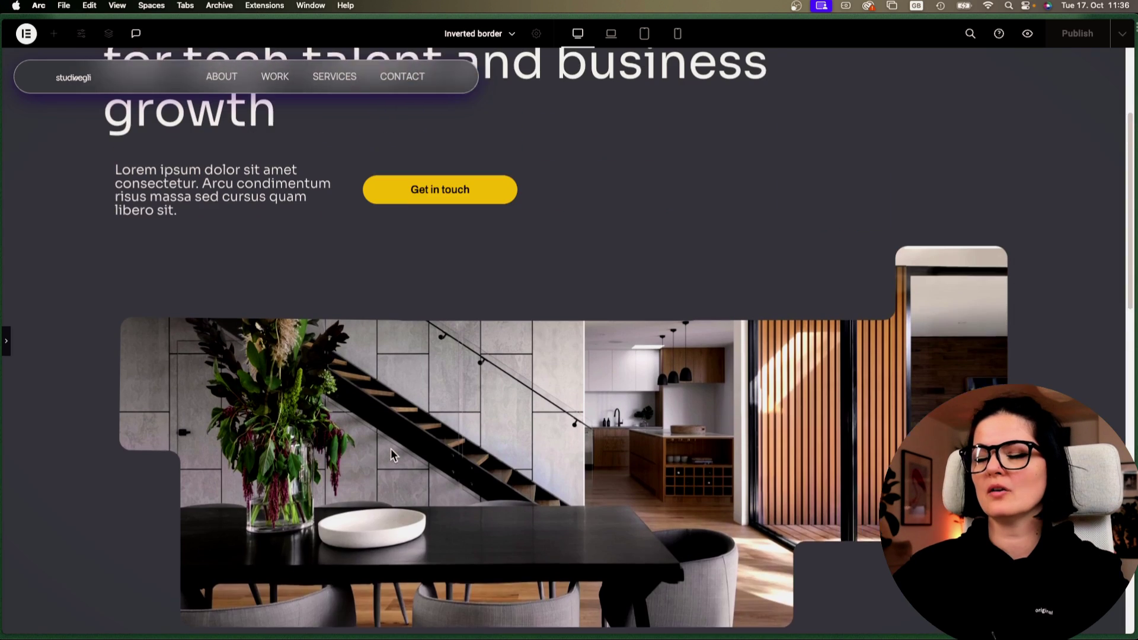
- Scroll the preview to check the reflowed three-line headline above the masked photo
{"action": "scroll", "coordinate": [390, 449], "scroll_direction": "up", "scroll_amount": 5}
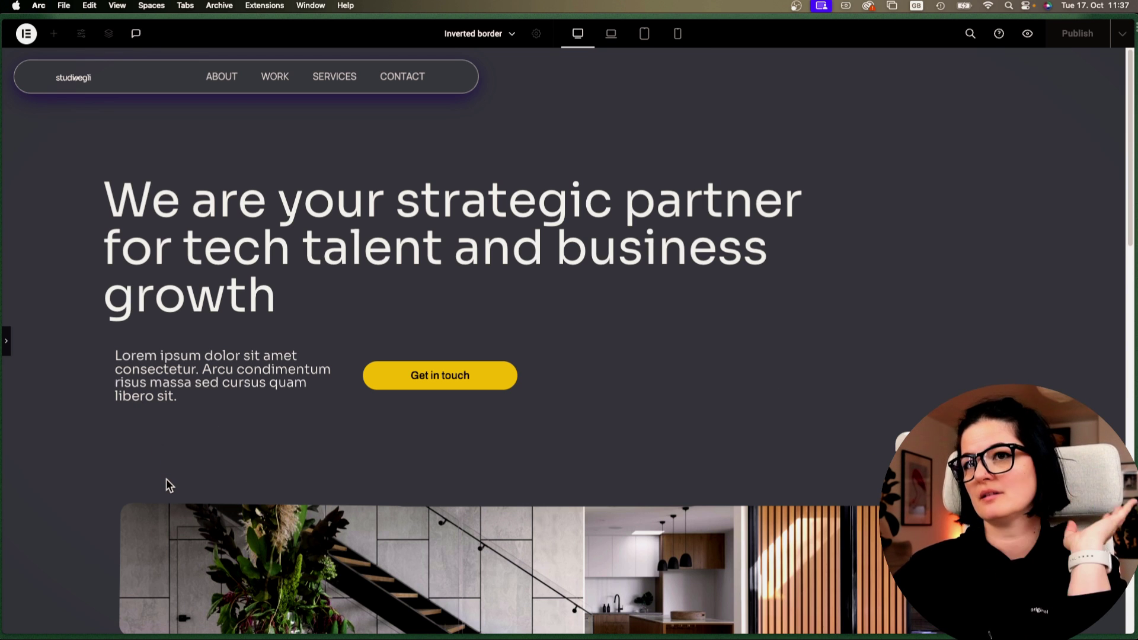
{"action": "scroll", "coordinate": [192, 525], "scroll_direction": "down", "scroll_amount": 2}
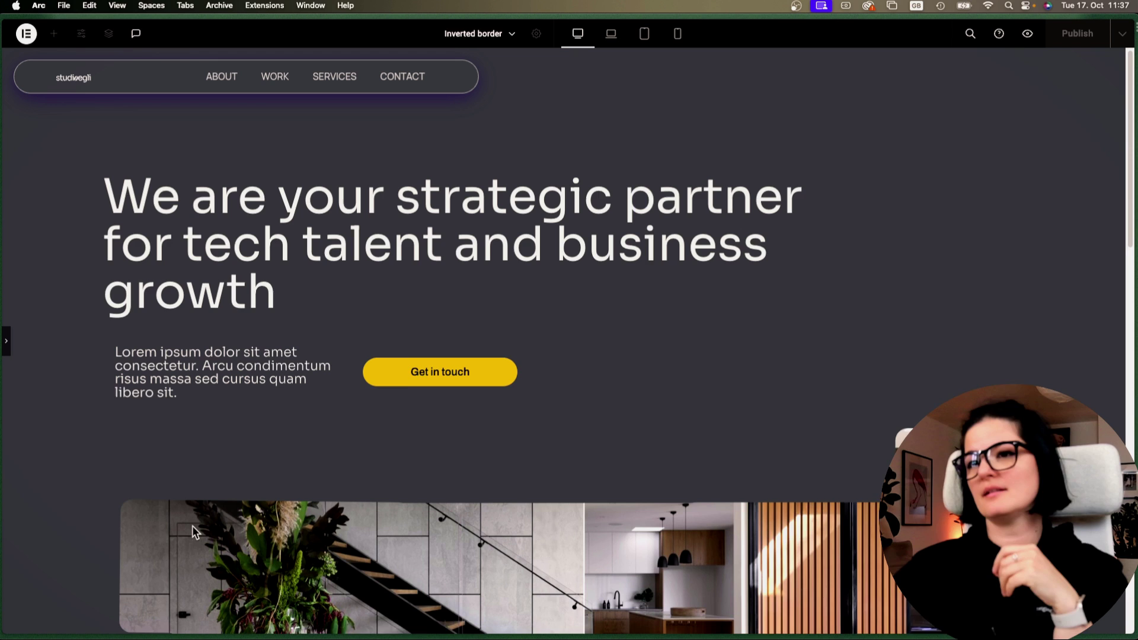
{"action": "scroll", "coordinate": [123, 445], "scroll_direction": "up", "scroll_amount": 2}
{"action": "scroll", "coordinate": [121, 440], "scroll_direction": "up", "scroll_amount": 1}
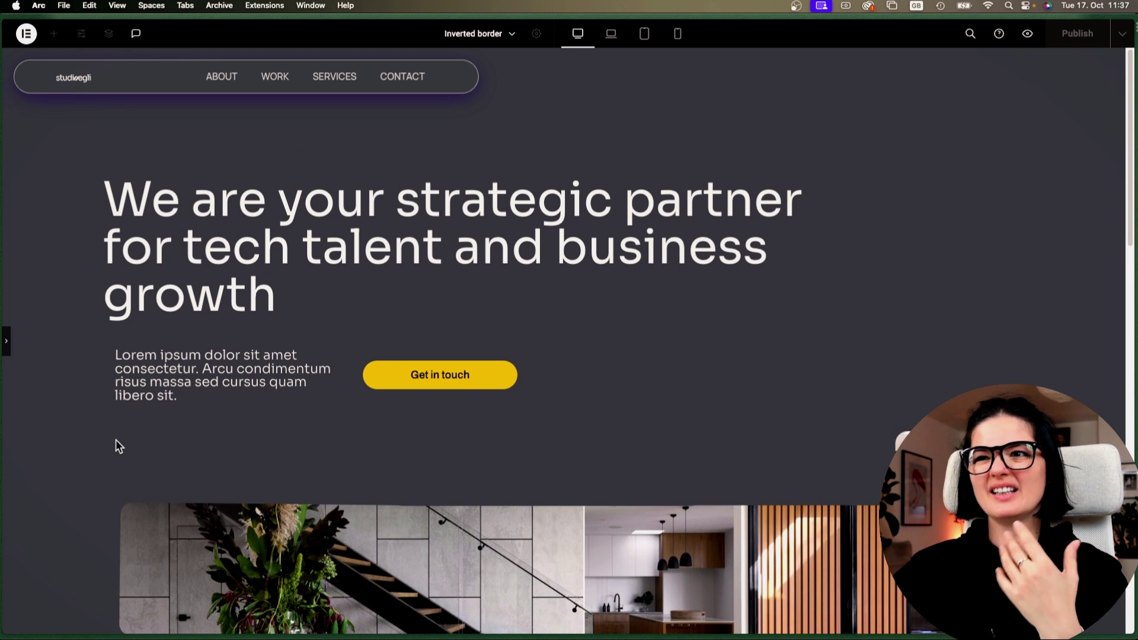
- Set the hero image's Width to 85% and its Max Width to 100% in the Style tab
{"action": "left_click", "coordinate": [8, 343]}
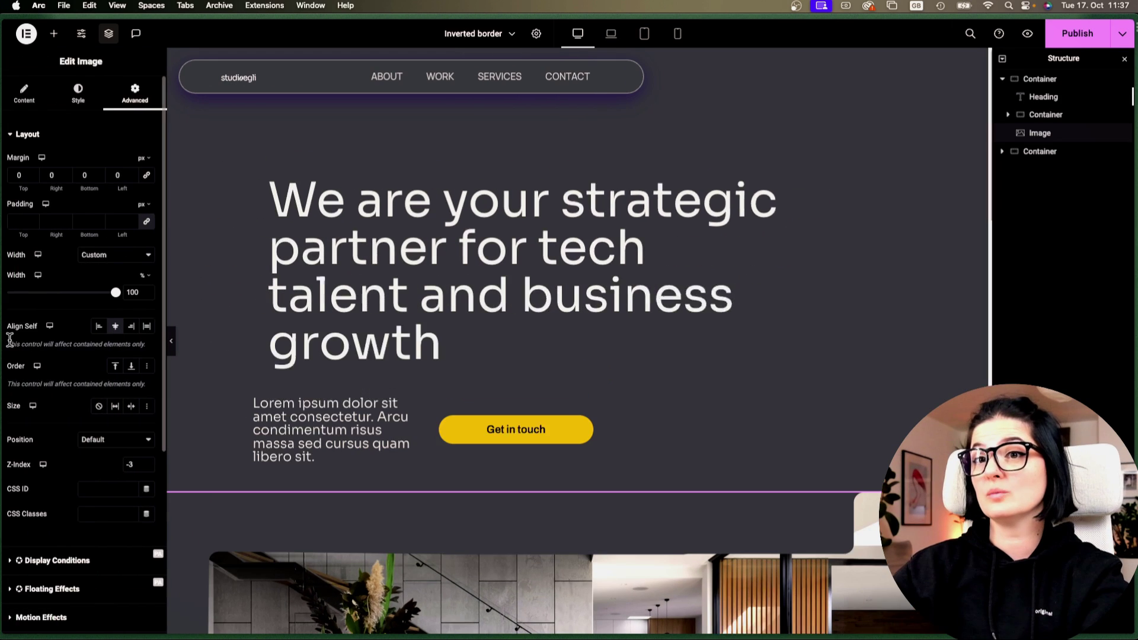
{"action": "left_click", "coordinate": [30, 93]}
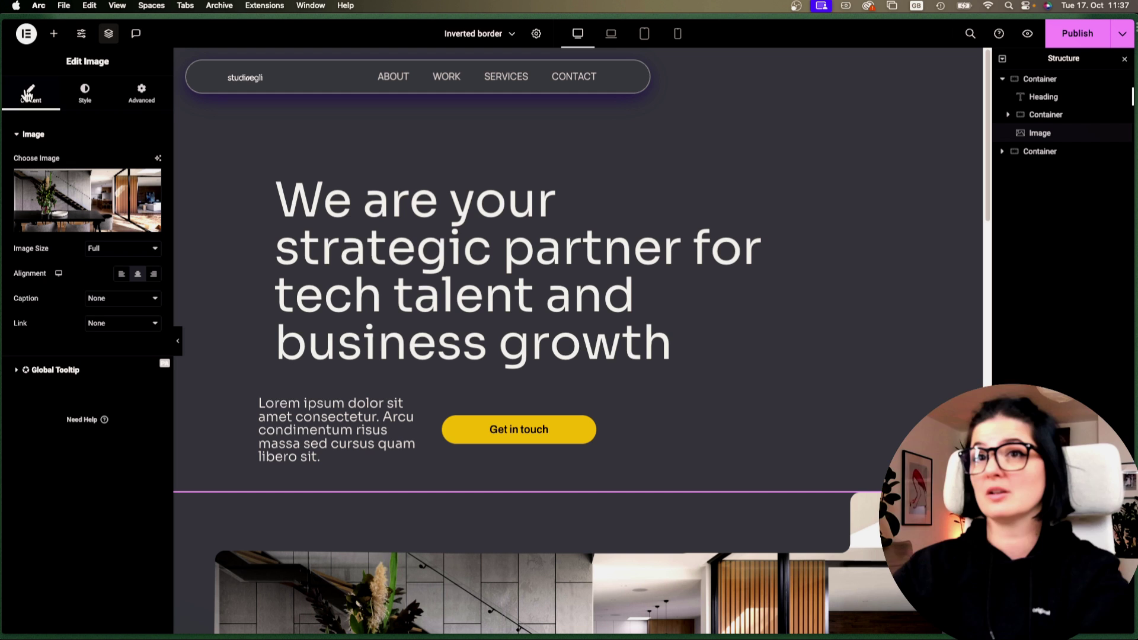
{"action": "left_click", "coordinate": [71, 99]}
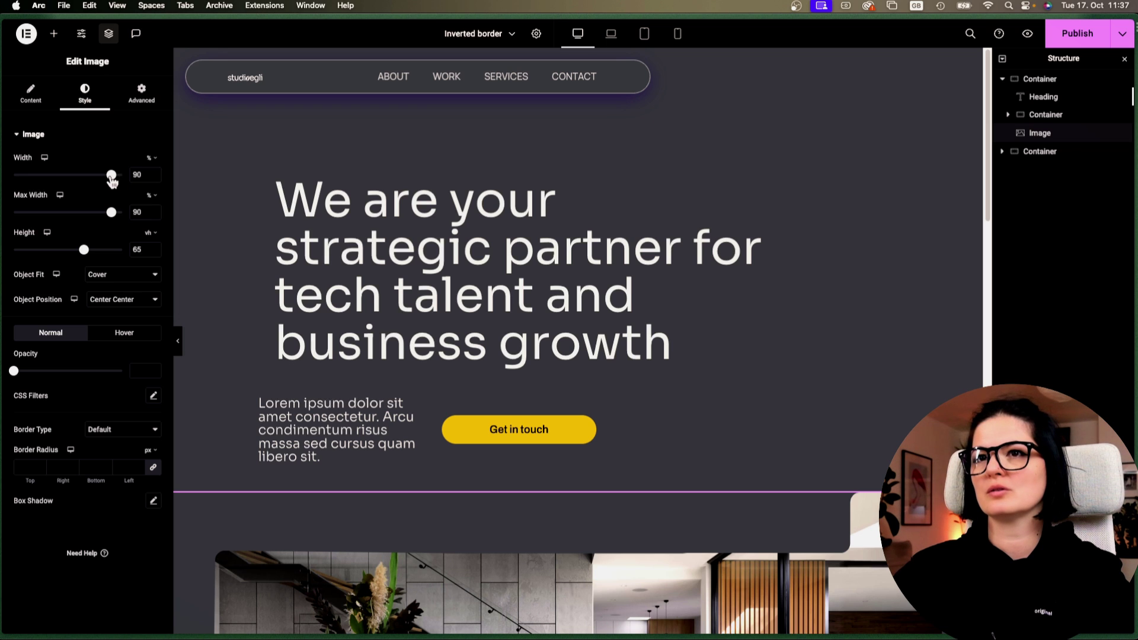
{"action": "left_click_drag", "start_coordinate": [112, 181], "coordinate": [107, 182]}
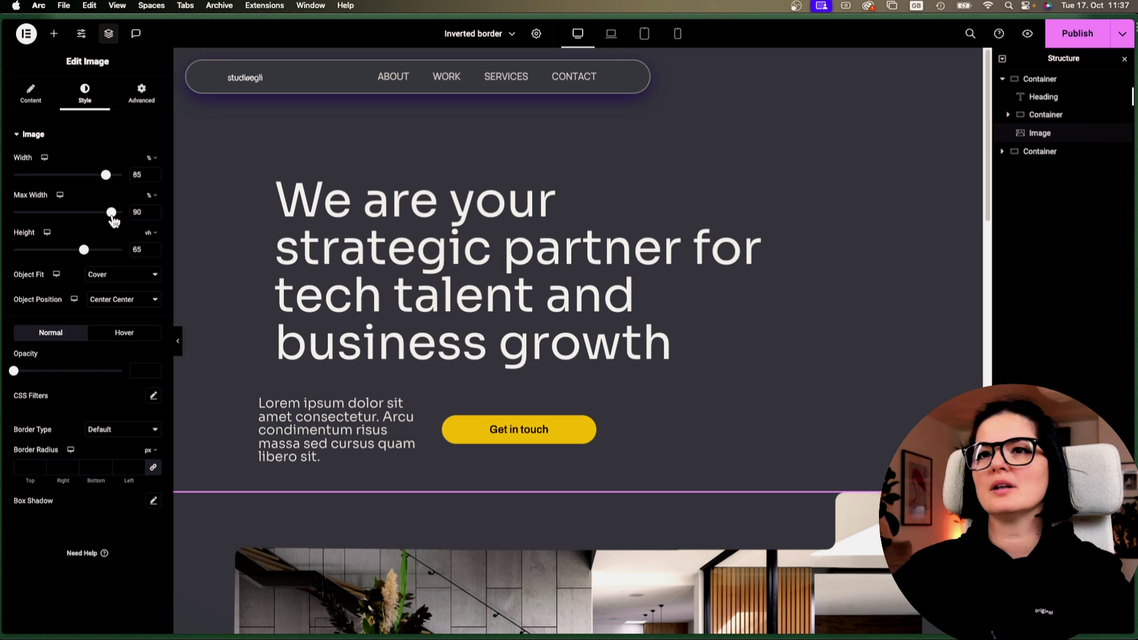
{"action": "left_click_drag", "start_coordinate": [111, 216], "coordinate": [128, 211]}
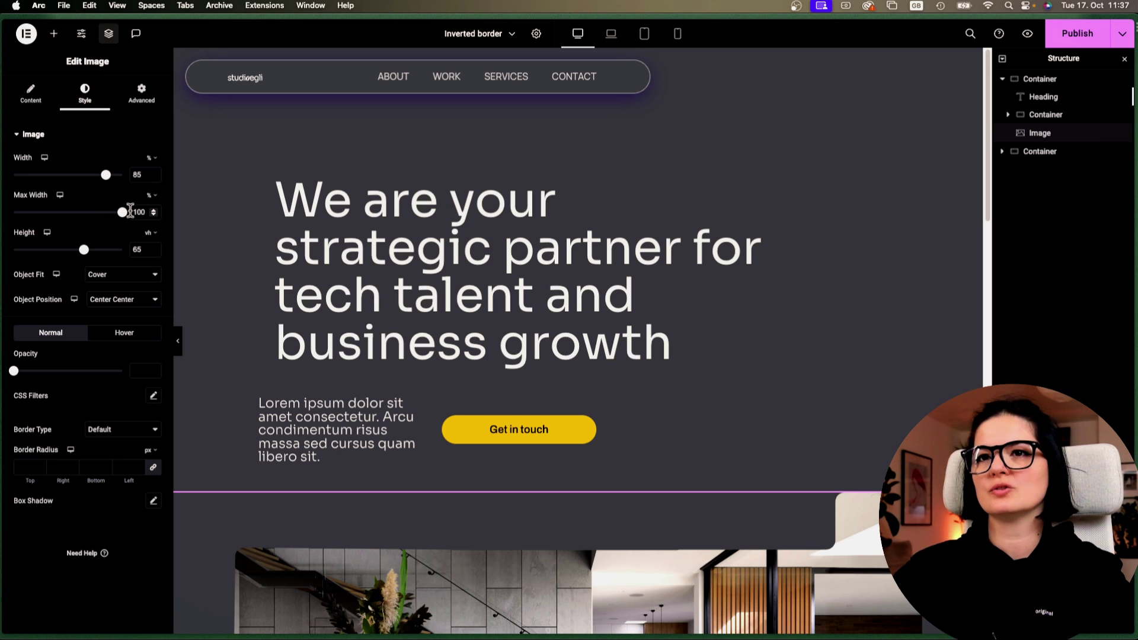
{"action": "left_click", "coordinate": [136, 105]}
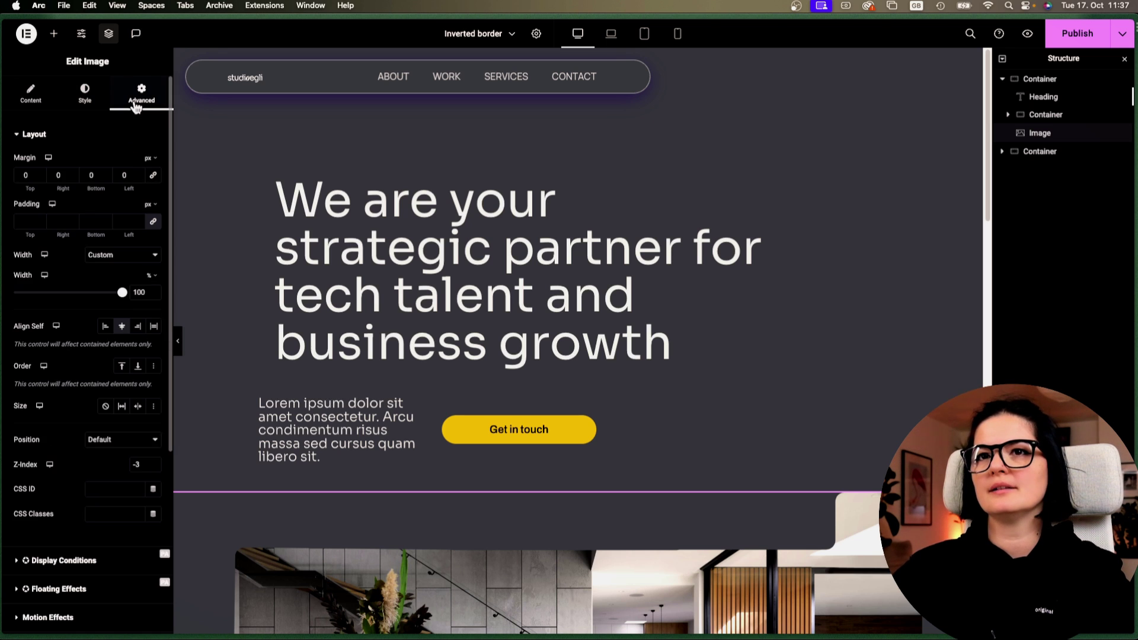
{"action": "left_click", "coordinate": [22, 175]}
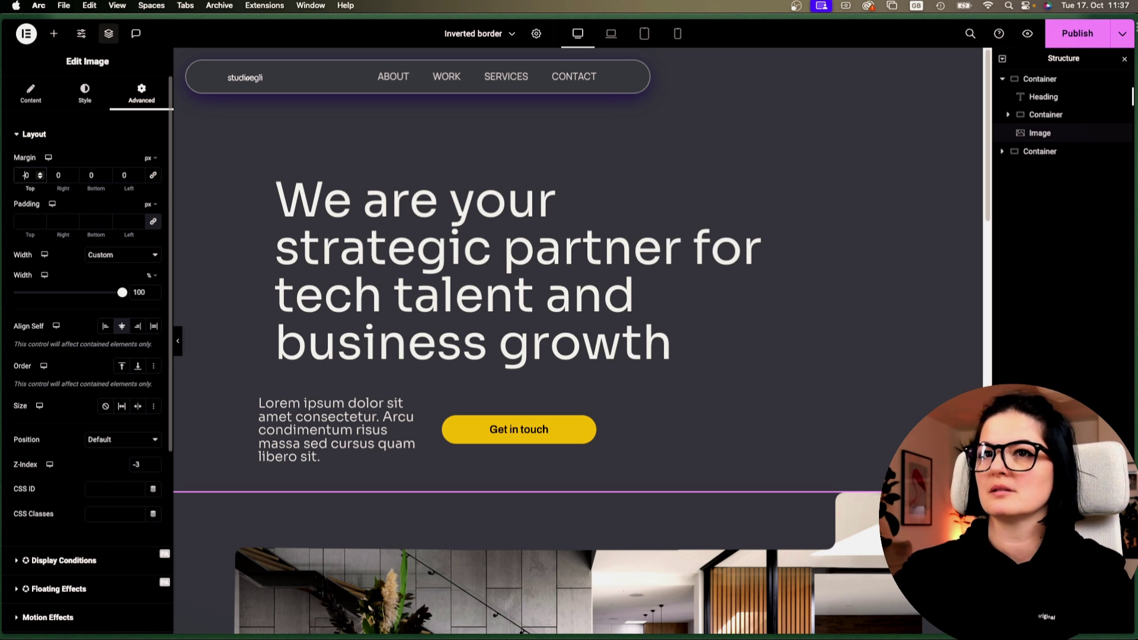
{"action": "type", "text": "-100"}
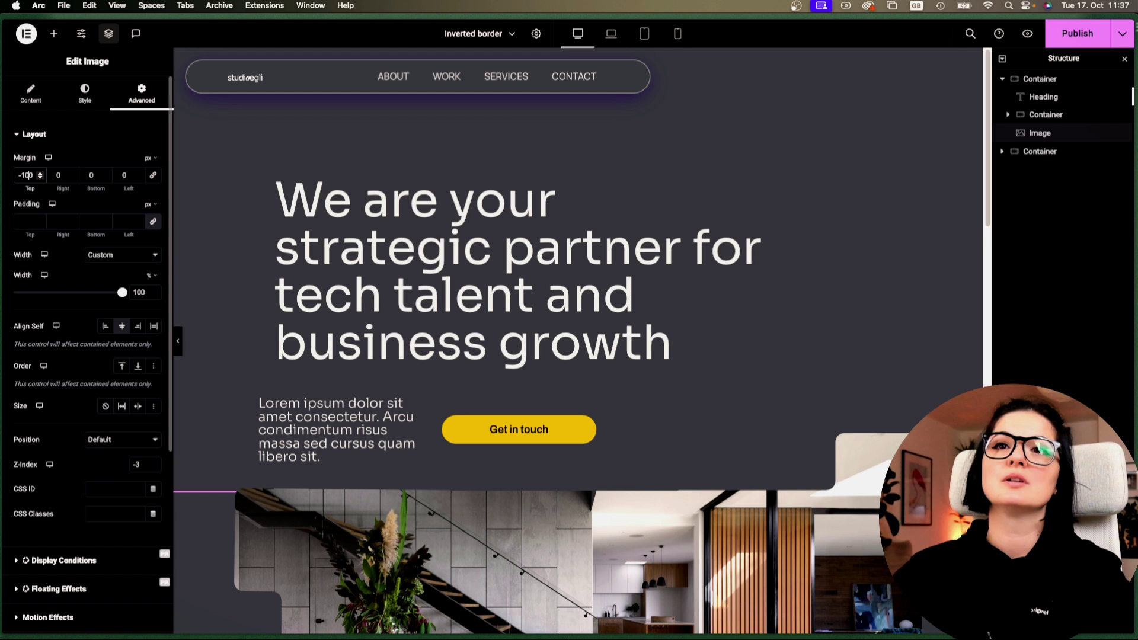
{"action": "left_click", "coordinate": [178, 341]}
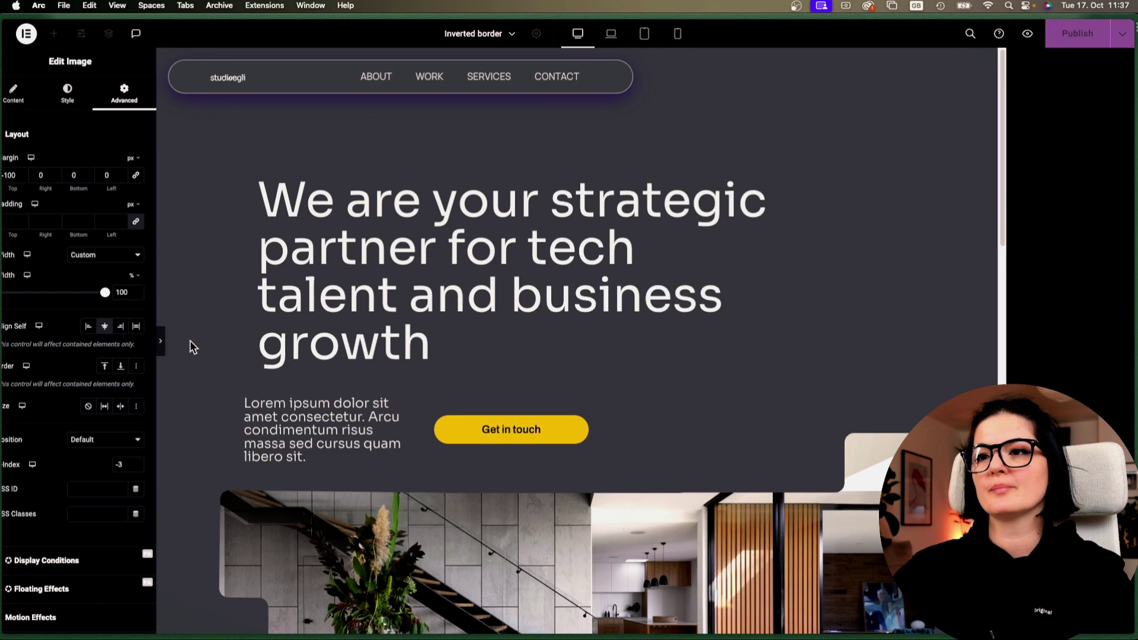
{"action": "scroll", "coordinate": [202, 382], "scroll_direction": "down", "scroll_amount": 5}
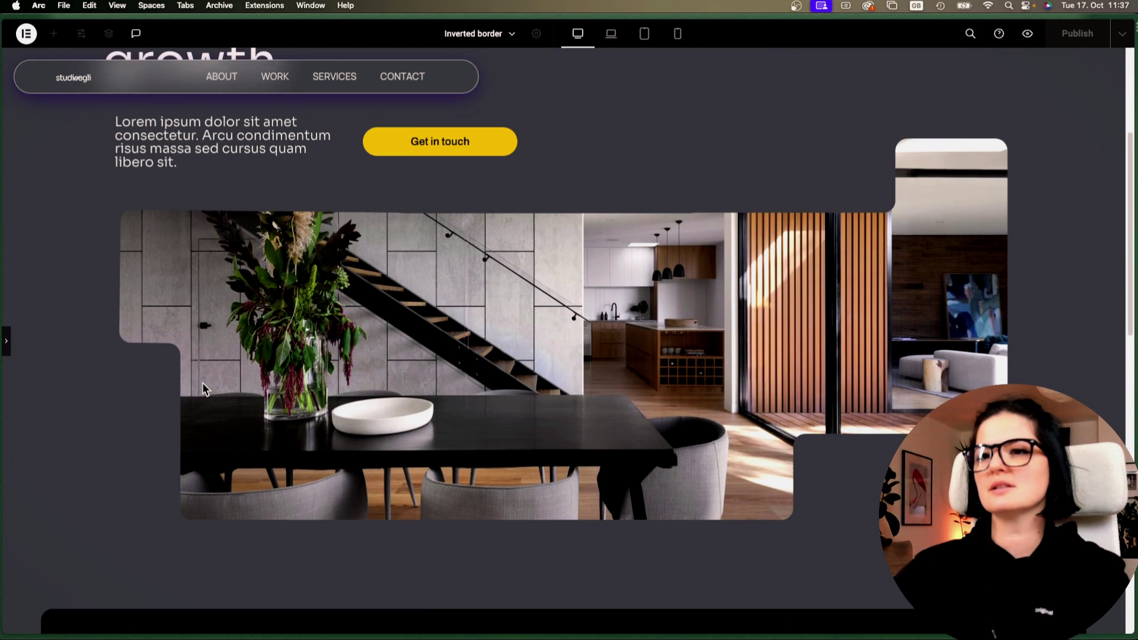
{"action": "left_click", "coordinate": [6, 342]}
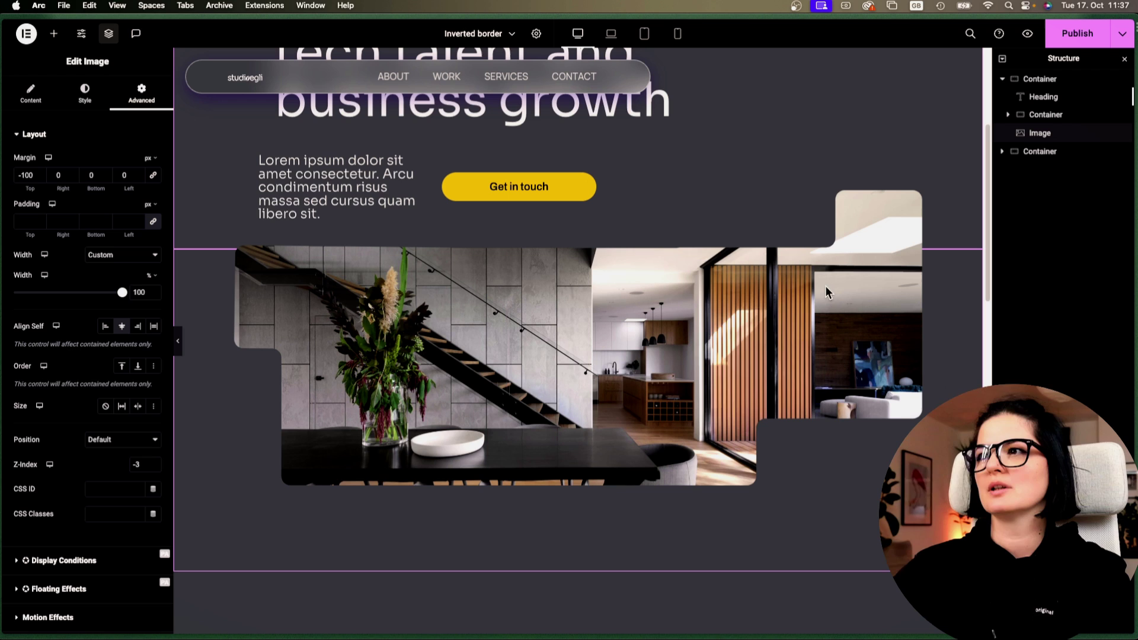
- Switch the hero image's mask Size to Custom at a 96 scale and preview it
{"action": "scroll", "coordinate": [88, 530], "scroll_direction": "down", "scroll_amount": 4}
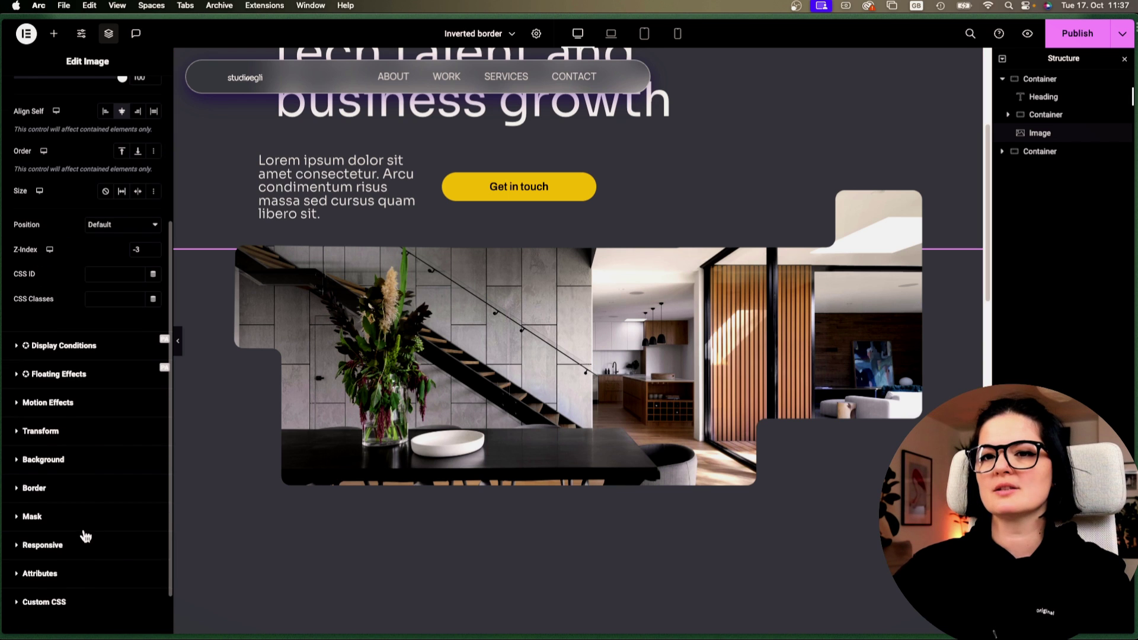
{"action": "left_click", "coordinate": [72, 519]}
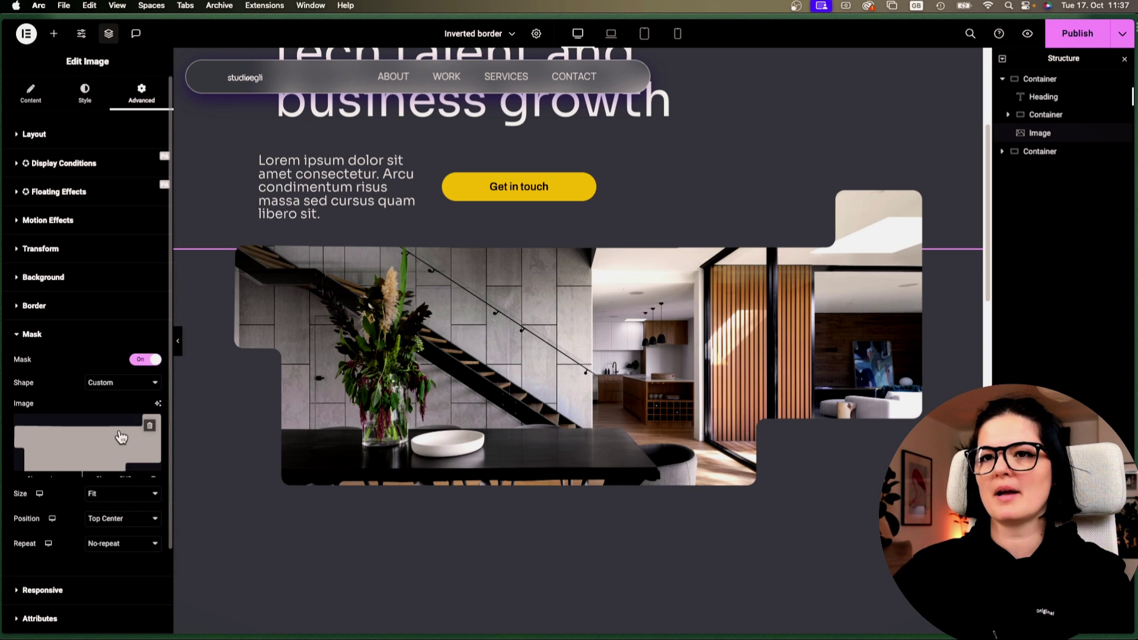
{"action": "left_click", "coordinate": [126, 498]}
{"action": "left_click", "coordinate": [115, 522]}
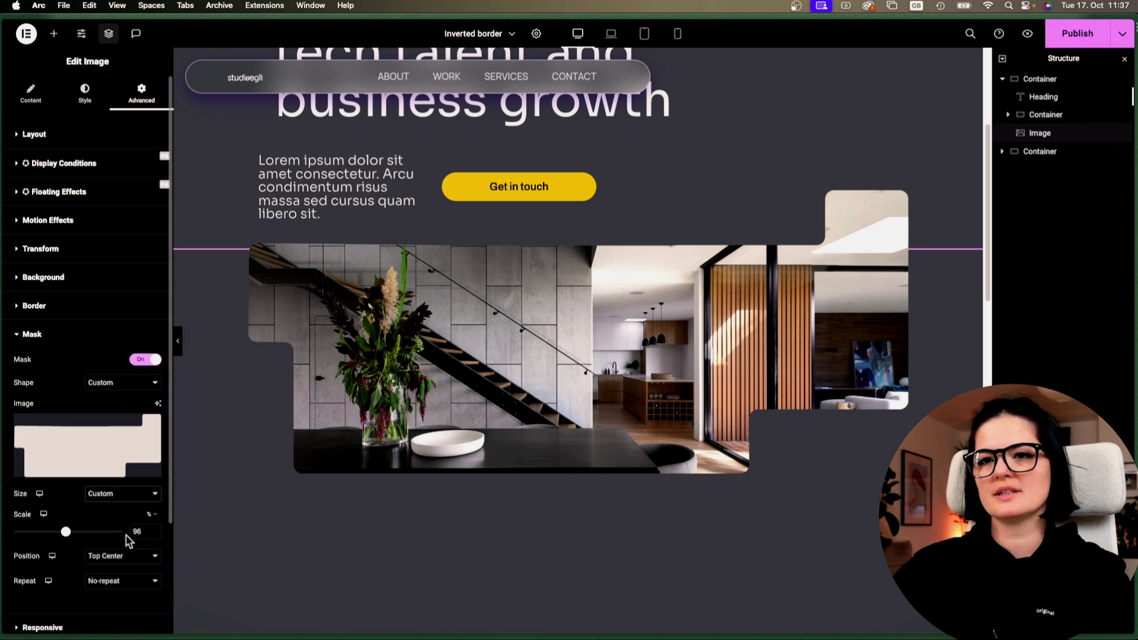
{"action": "left_click", "coordinate": [179, 347]}
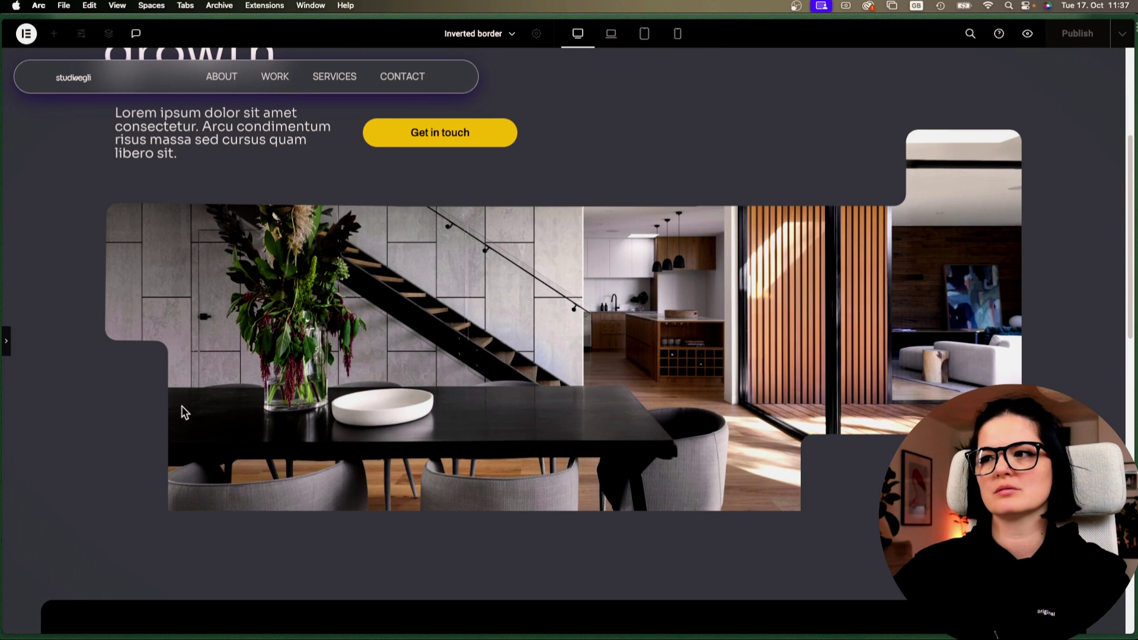
- Set the mask Size back to Fit and preview the page again
{"action": "left_click", "coordinate": [6, 341]}
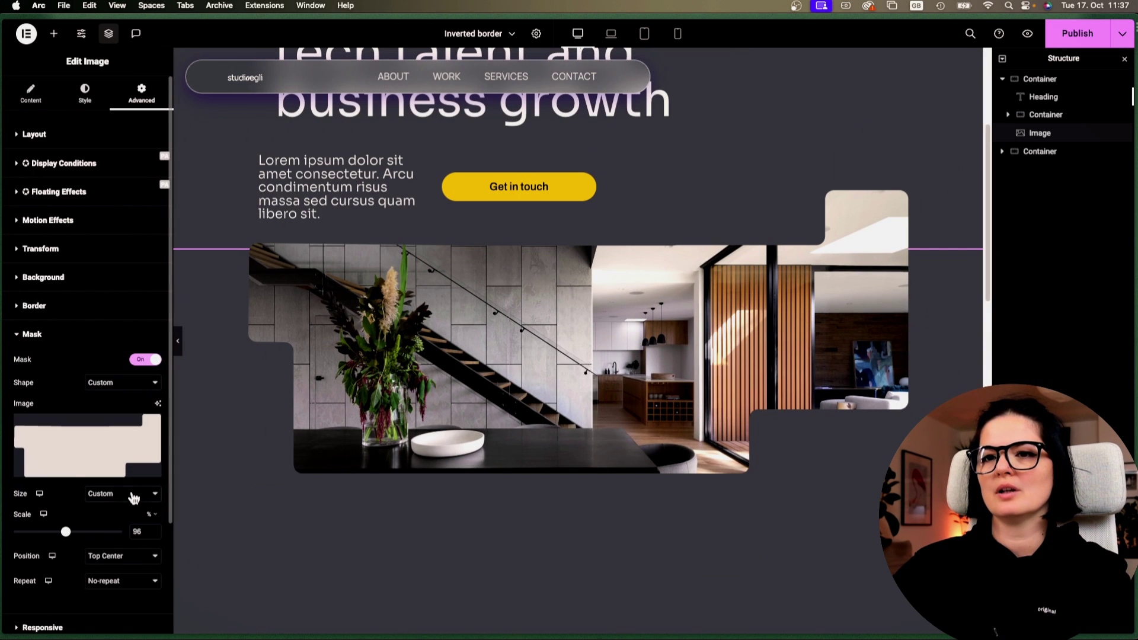
{"action": "left_click", "coordinate": [131, 497]}
{"action": "left_click", "coordinate": [116, 468]}
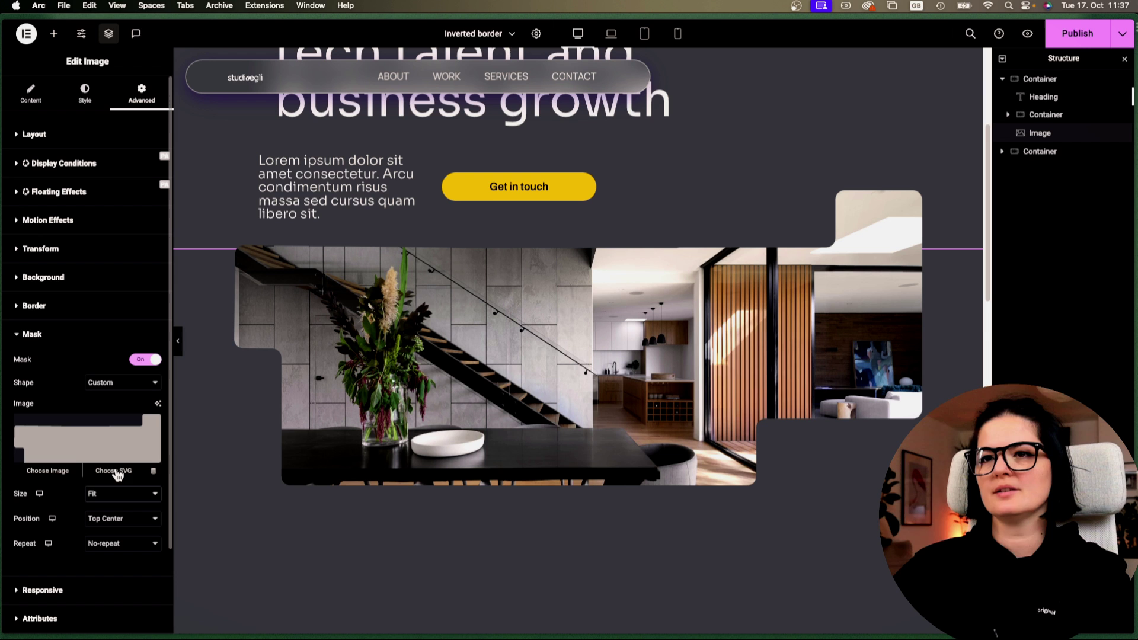
{"action": "left_click", "coordinate": [177, 341]}
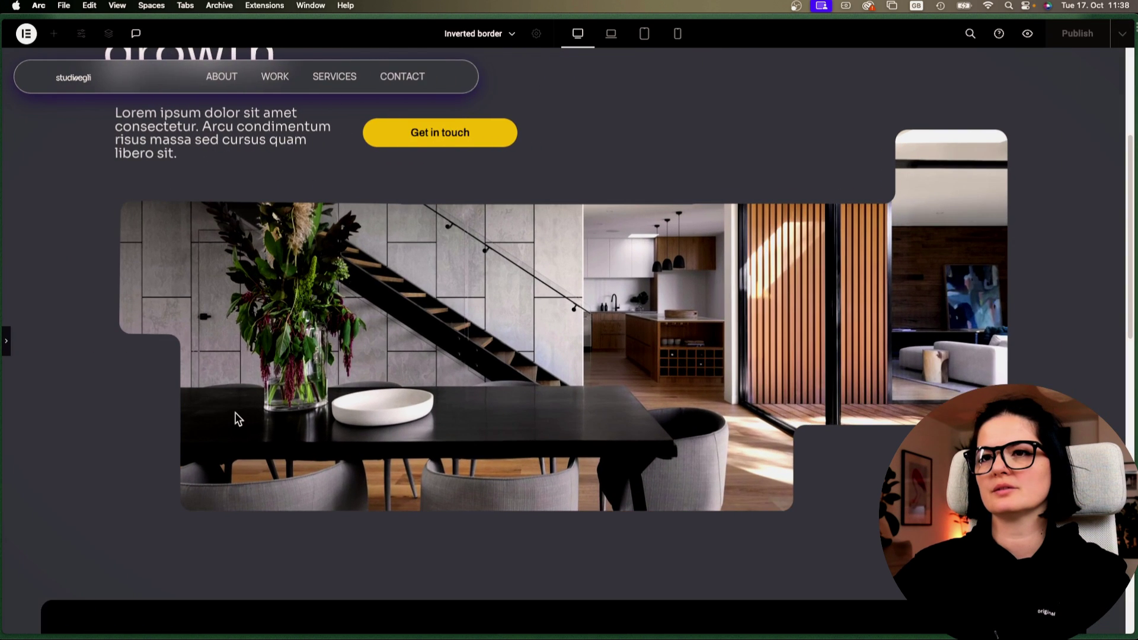
{"action": "scroll", "coordinate": [236, 415], "scroll_direction": "up", "scroll_amount": 5}
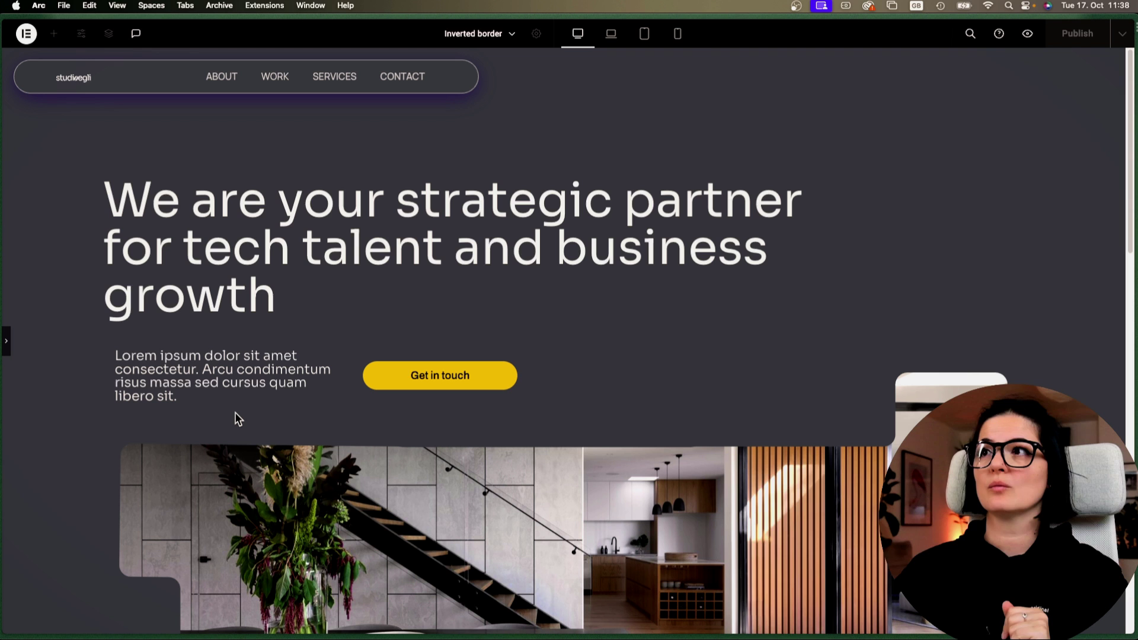
- Select the stairs image in the dark section and review its Style tab sizes
{"action": "left_click", "coordinate": [6, 341]}
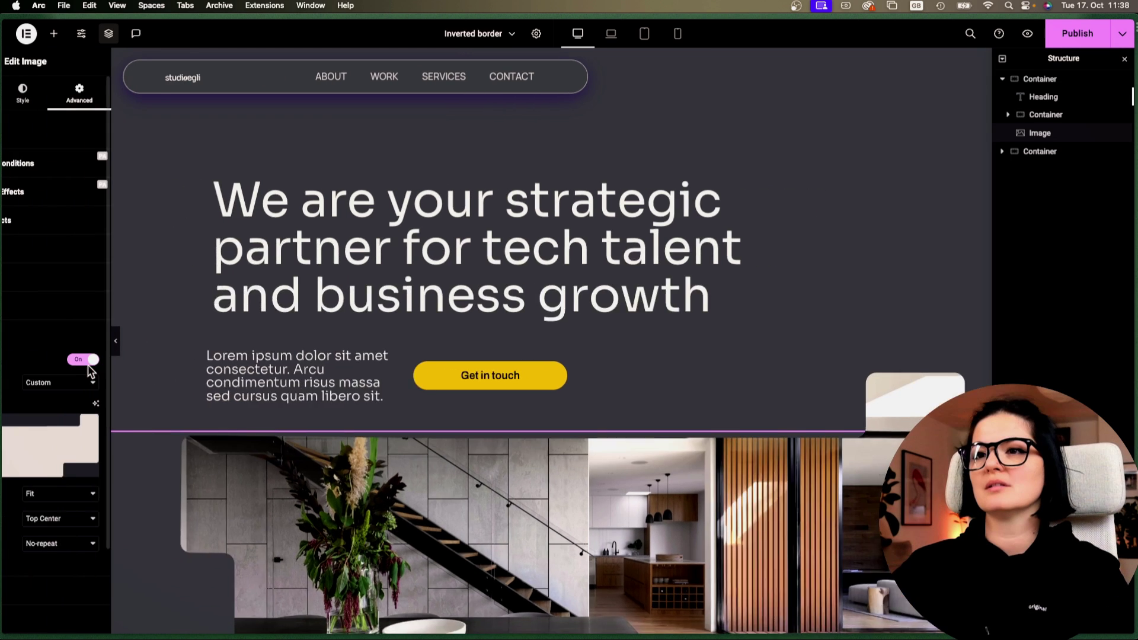
{"action": "scroll", "coordinate": [265, 447], "scroll_direction": "down", "scroll_amount": 3}
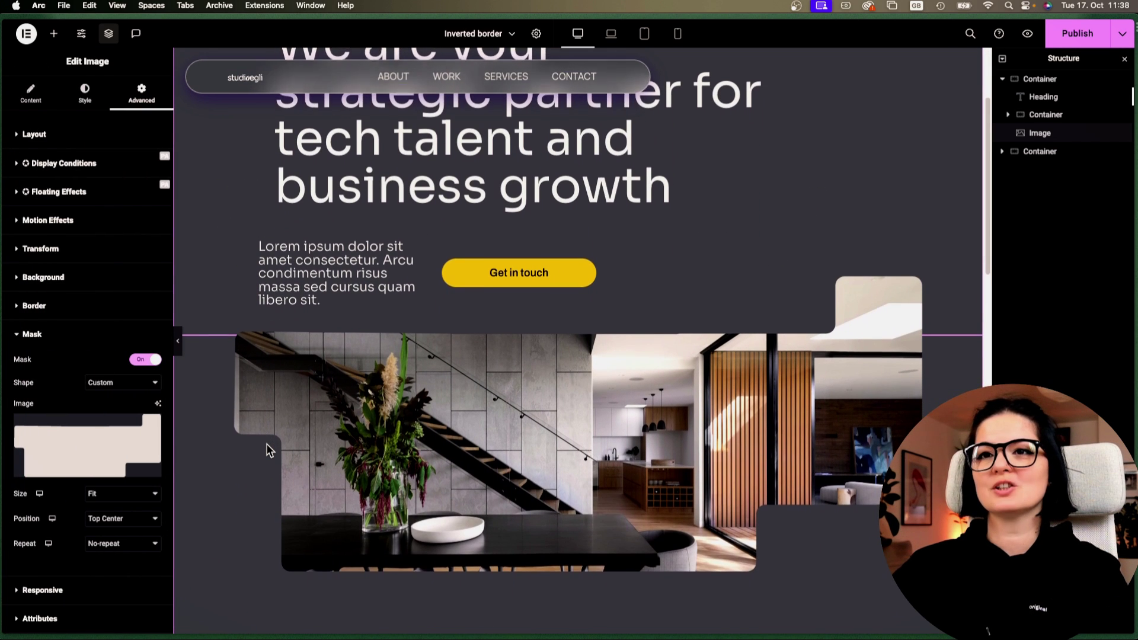
{"action": "scroll", "coordinate": [265, 450], "scroll_direction": "down", "scroll_amount": 8}
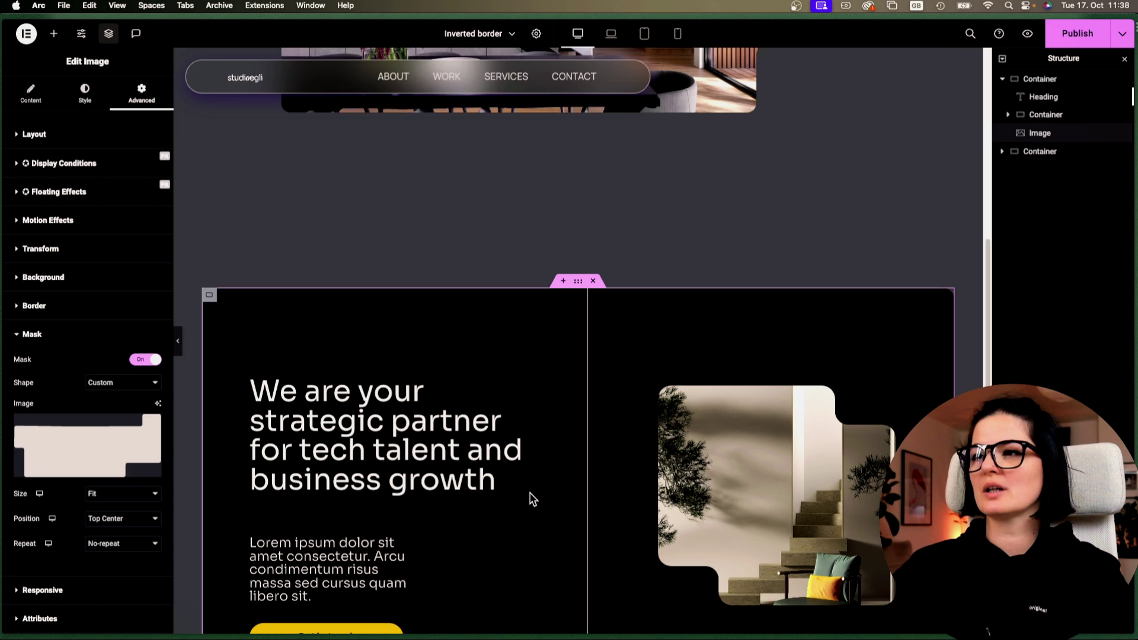
{"action": "left_click", "coordinate": [832, 492]}
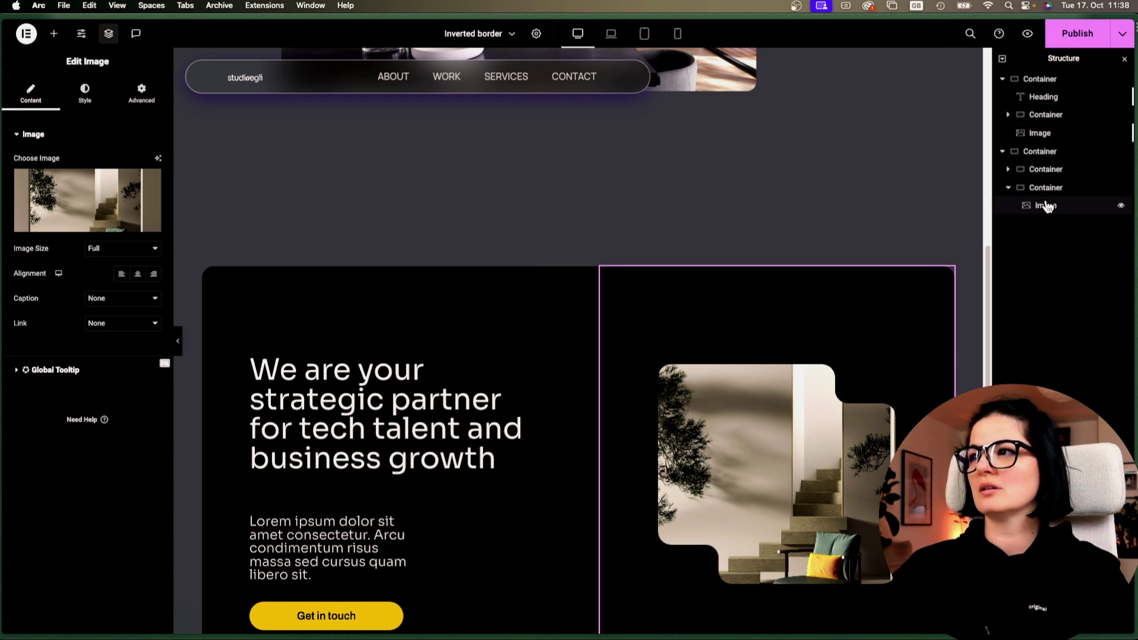
{"action": "left_click", "coordinate": [85, 93]}
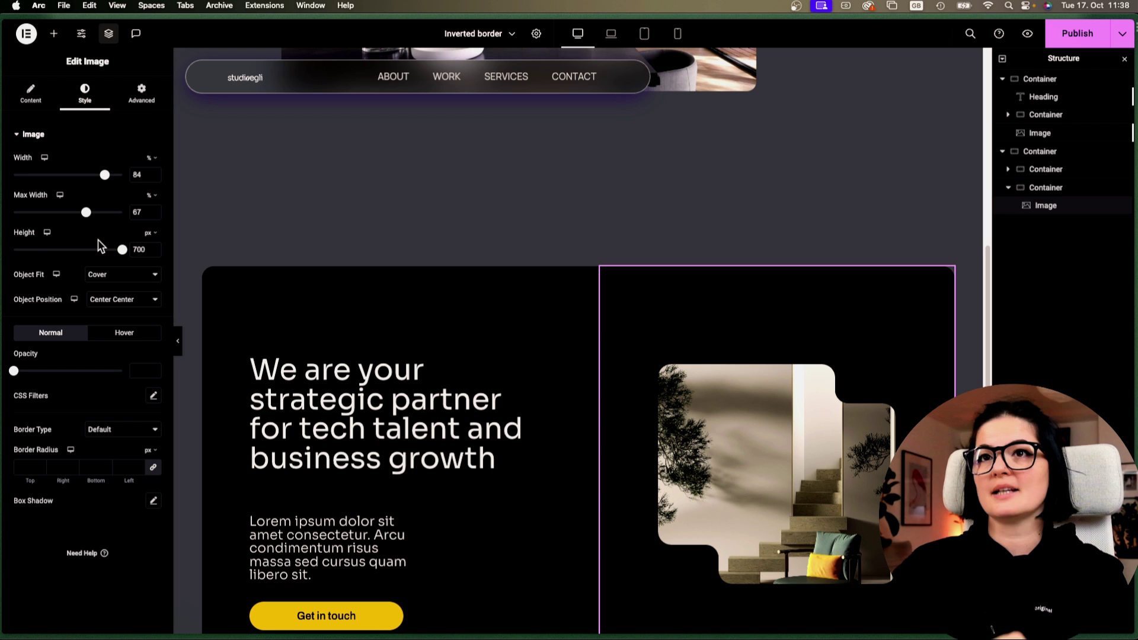
- Replace the stairs image's mask shape with Union-10.svg from the Media Library and preview
{"action": "left_click", "coordinate": [141, 101]}
{"action": "scroll", "coordinate": [91, 515], "scroll_direction": "down", "scroll_amount": 10}
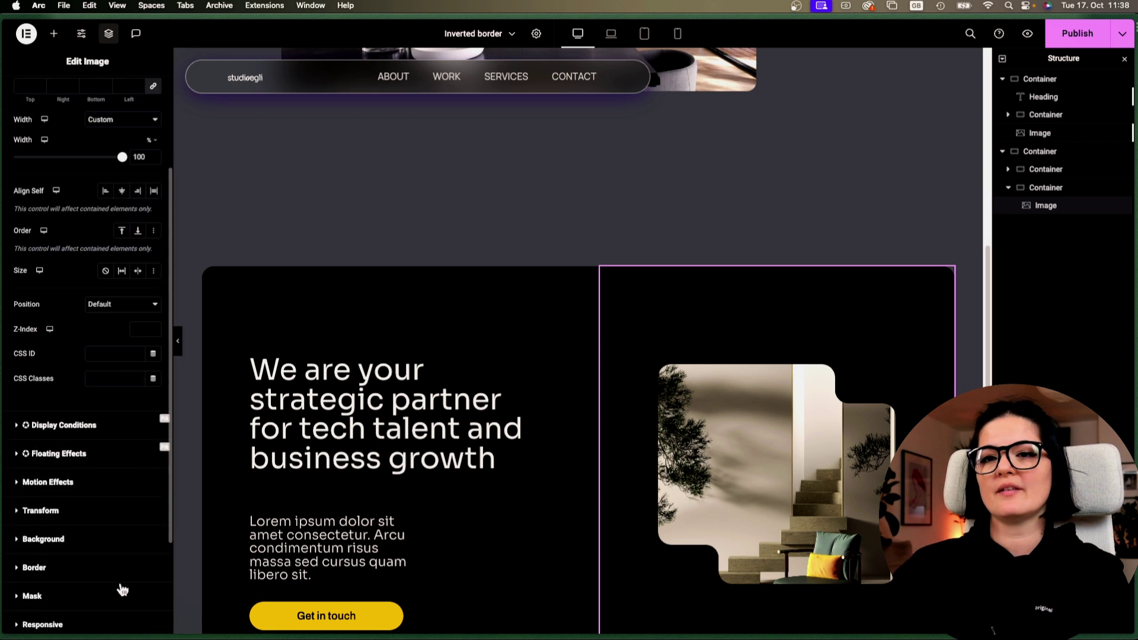
{"action": "left_click", "coordinate": [73, 468]}
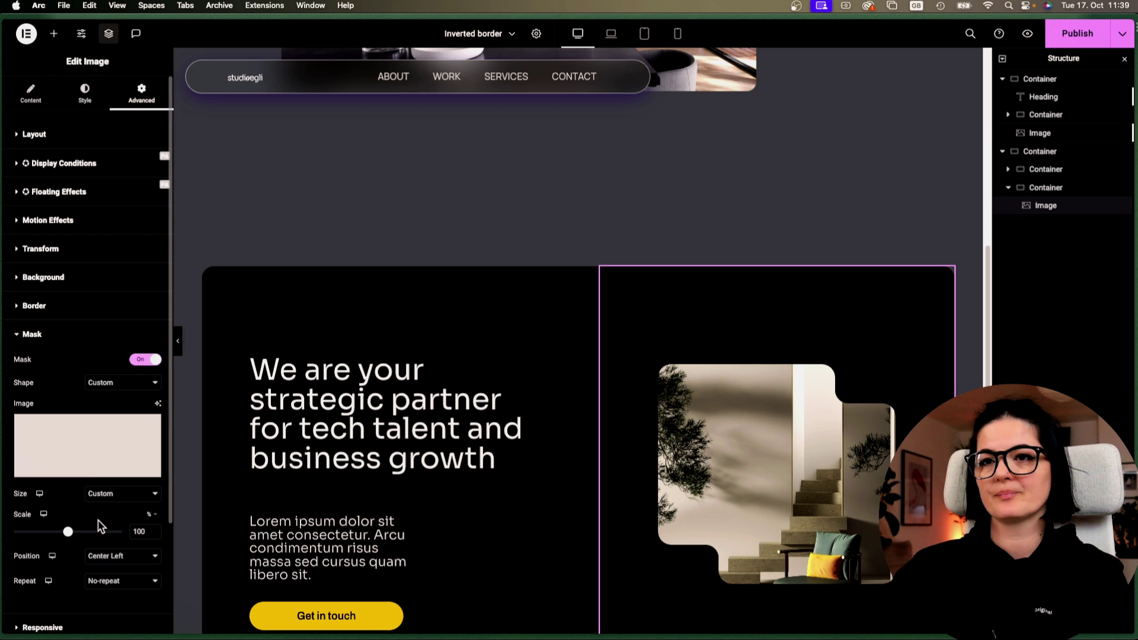
{"action": "mouse_move", "coordinate": [93, 448]}
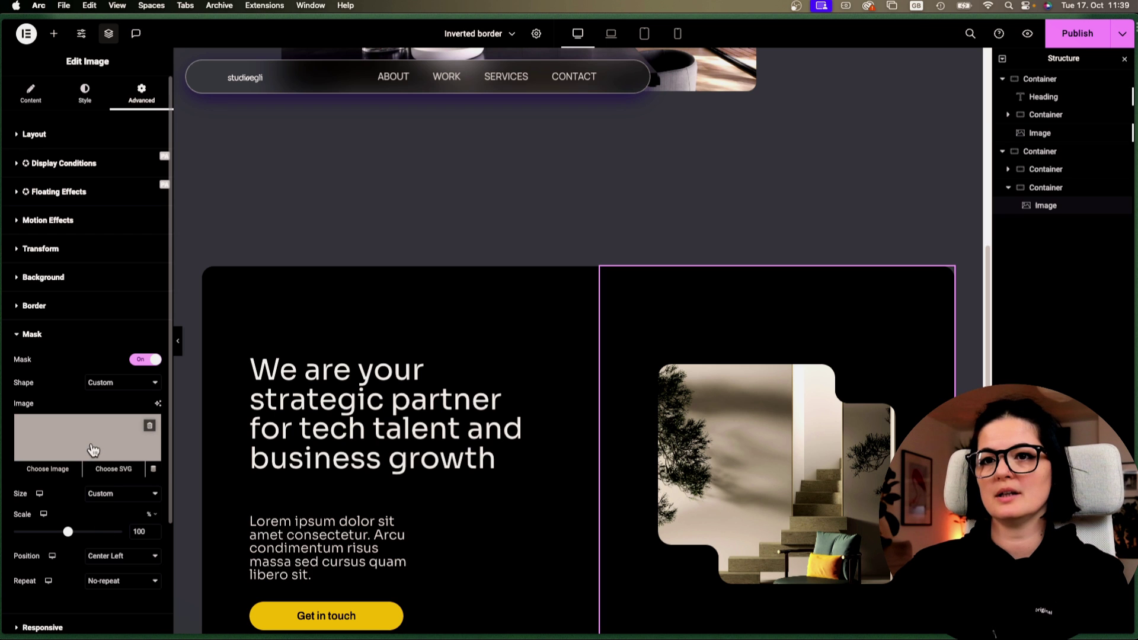
{"action": "left_click", "coordinate": [93, 449]}
{"action": "left_click", "coordinate": [179, 197]}
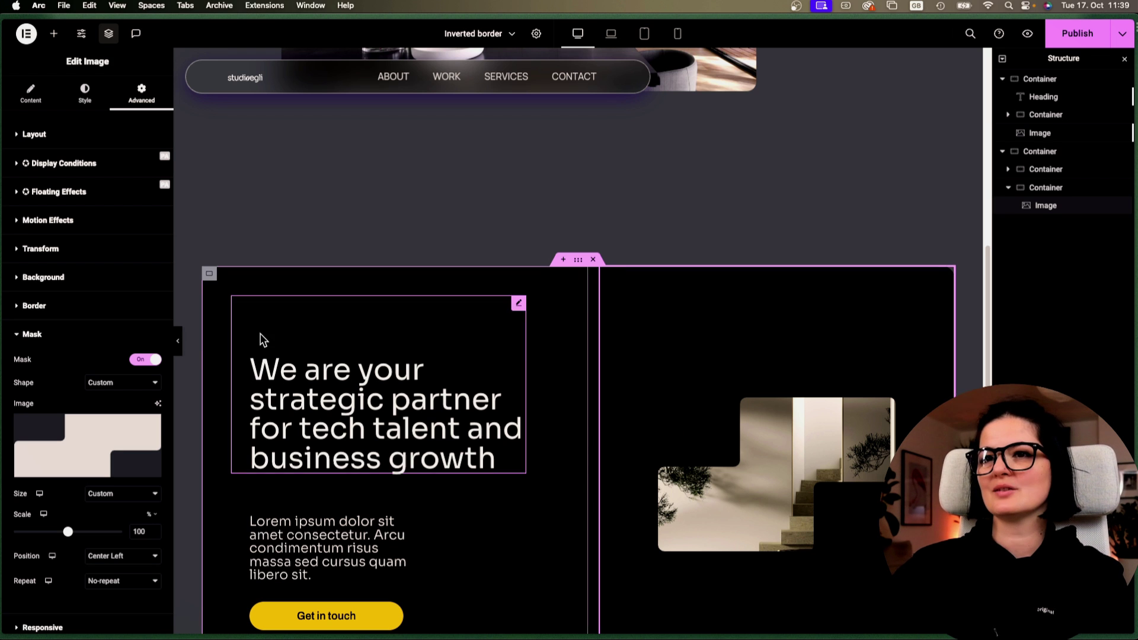
{"action": "left_click", "coordinate": [179, 343]}
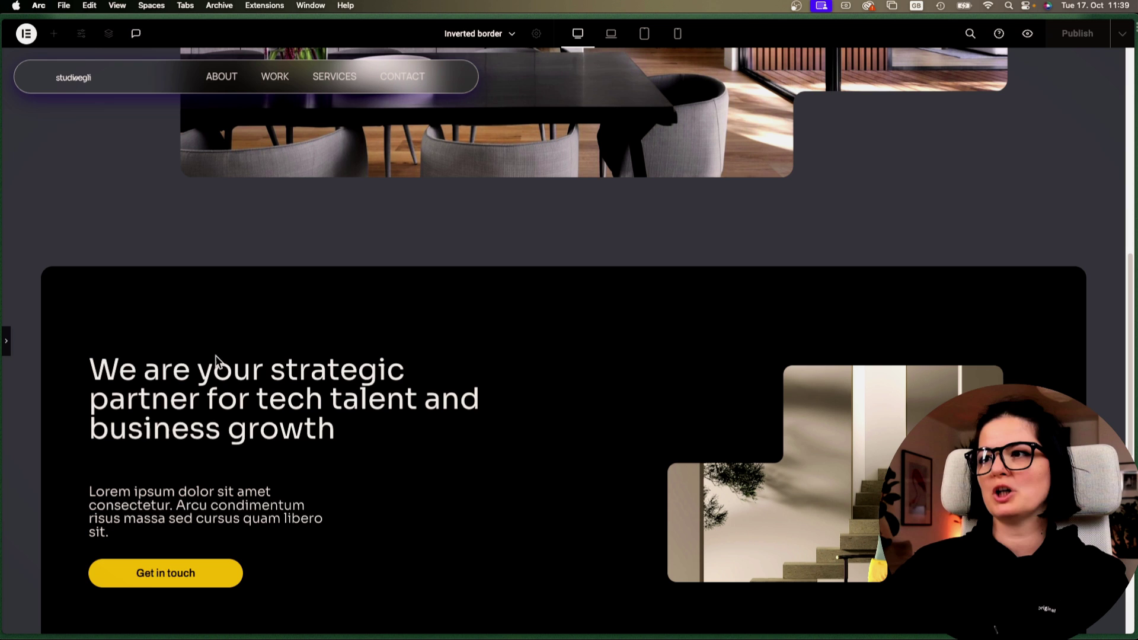
- Try mask Position presets Top Center, Center Left, Top Left and Bottom Right, then preview
{"action": "left_click", "coordinate": [5, 341]}
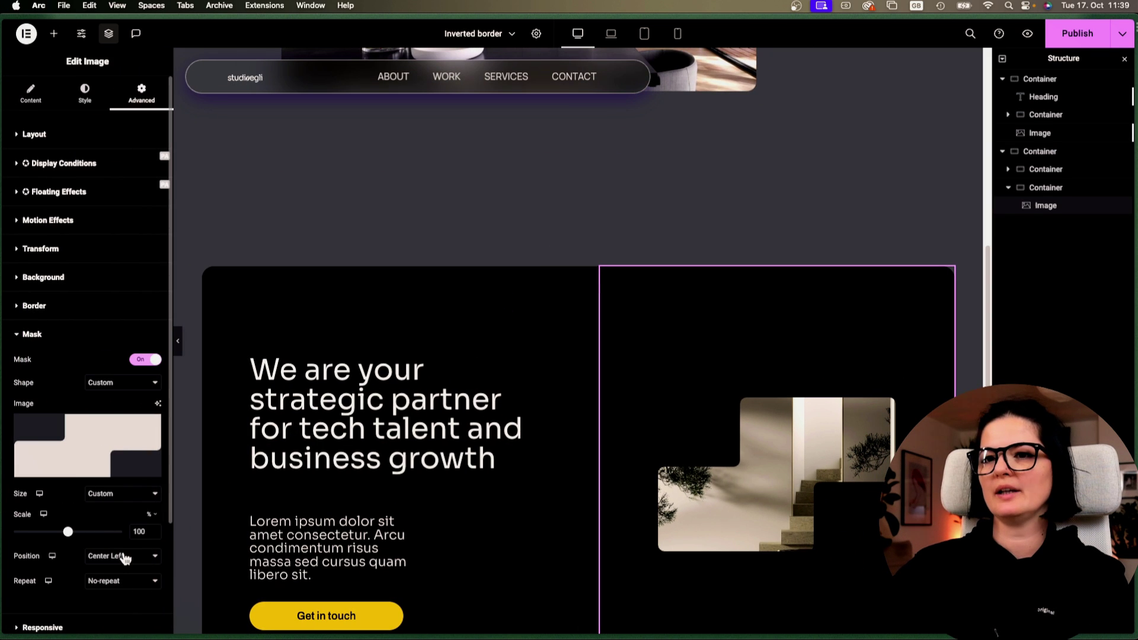
{"action": "left_click", "coordinate": [124, 559]}
{"action": "left_click", "coordinate": [118, 582]}
{"action": "left_click", "coordinate": [119, 559]}
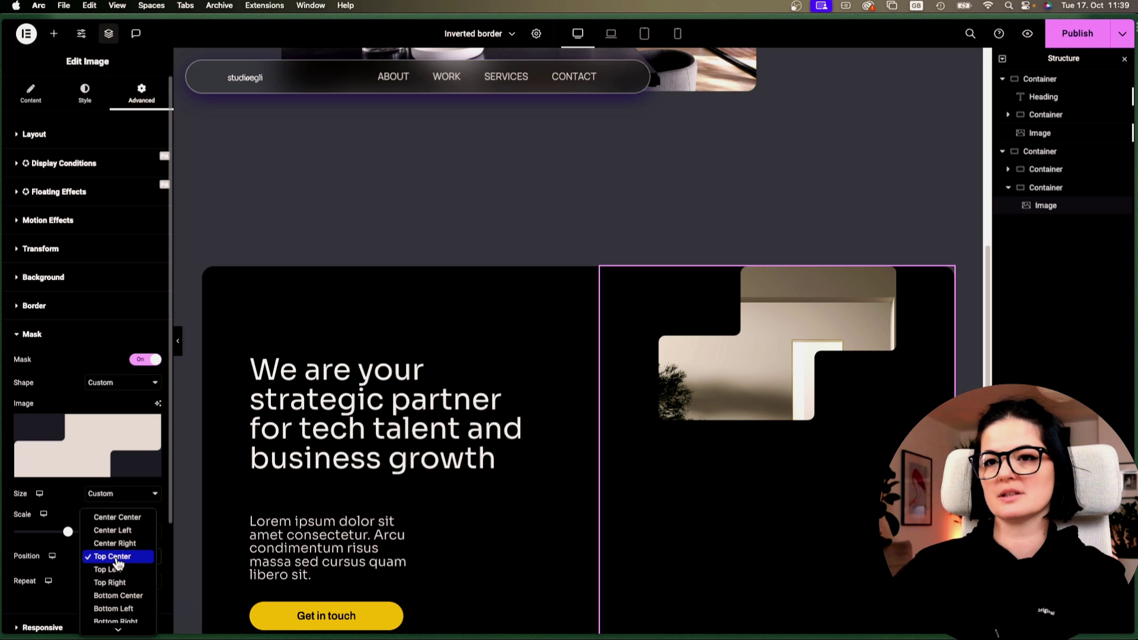
{"action": "left_click", "coordinate": [117, 531]}
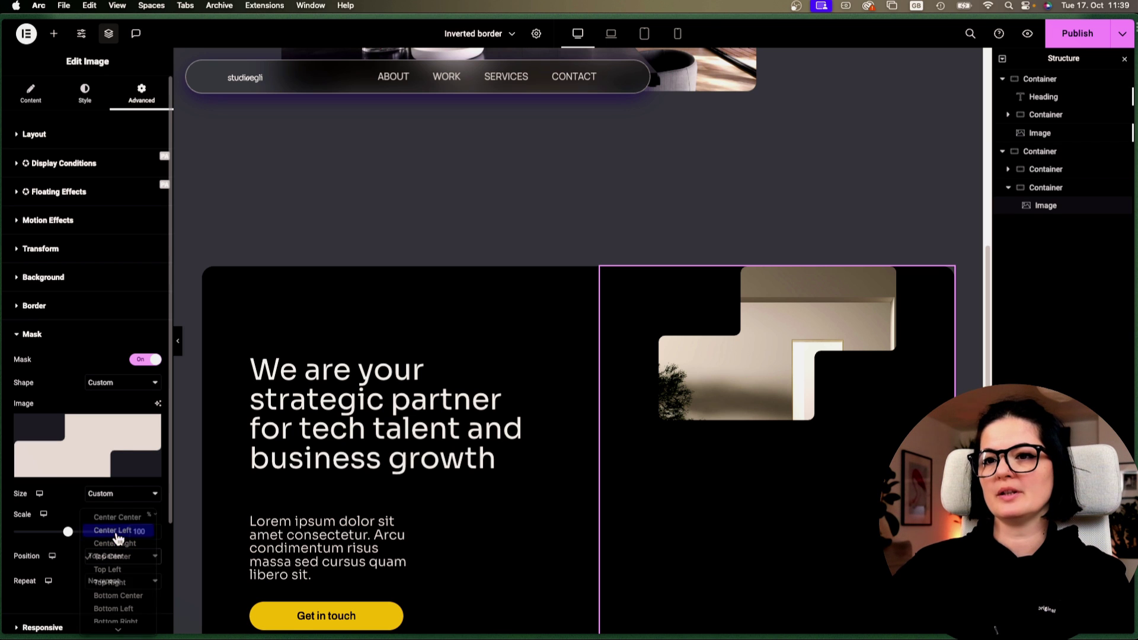
{"action": "left_click", "coordinate": [108, 560]}
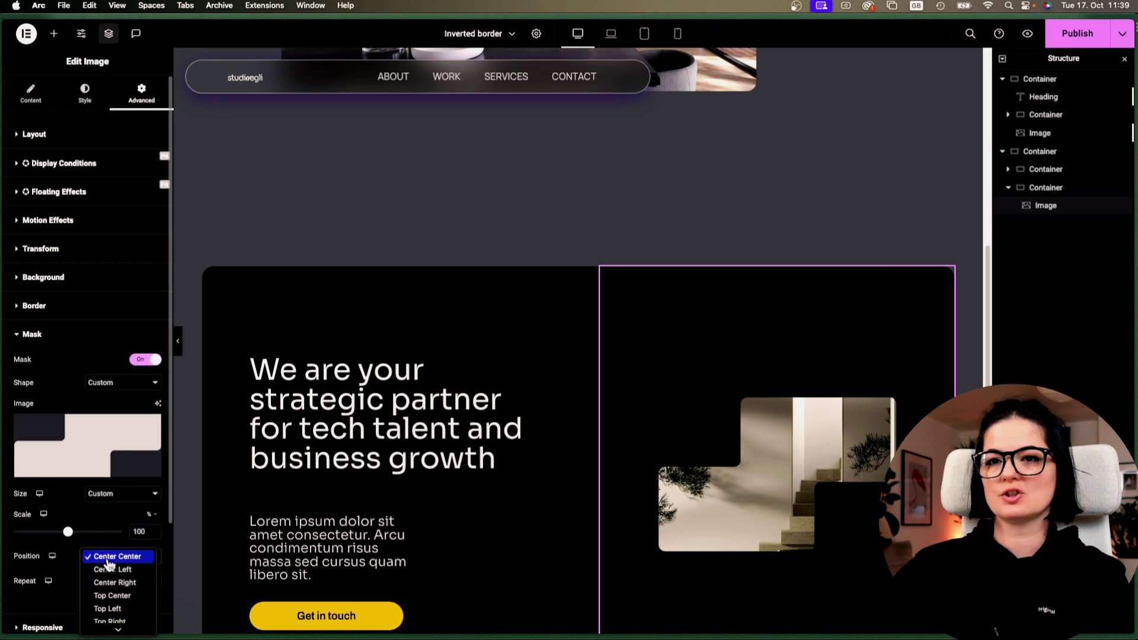
{"action": "left_click", "coordinate": [112, 611]}
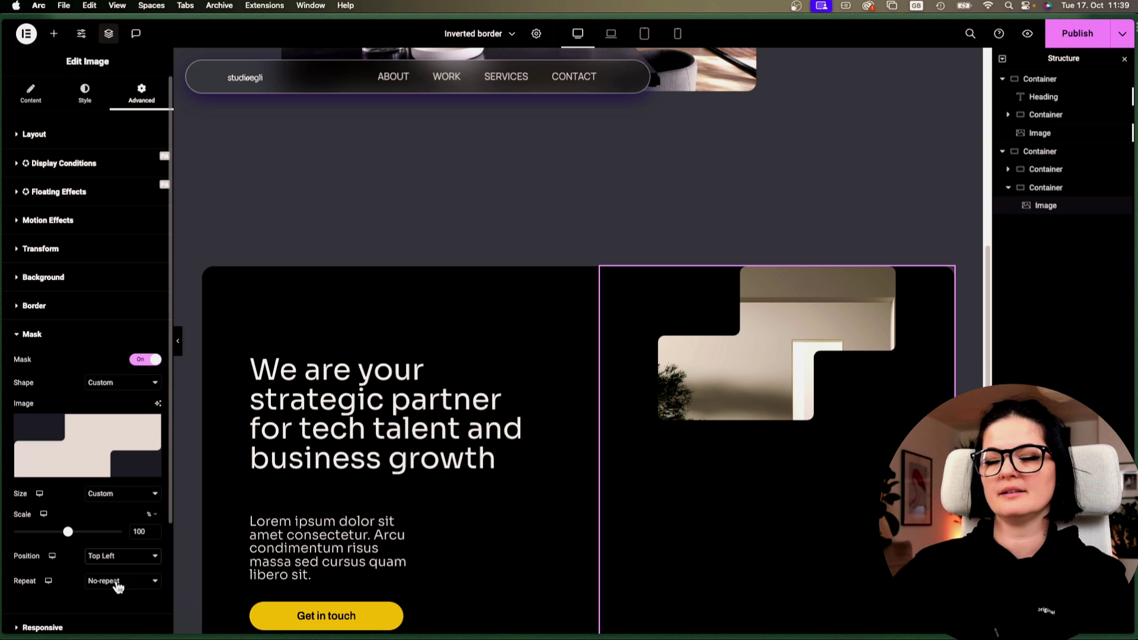
{"action": "scroll", "coordinate": [122, 568], "scroll_direction": "down", "scroll_amount": 1}
{"action": "left_click", "coordinate": [119, 546]}
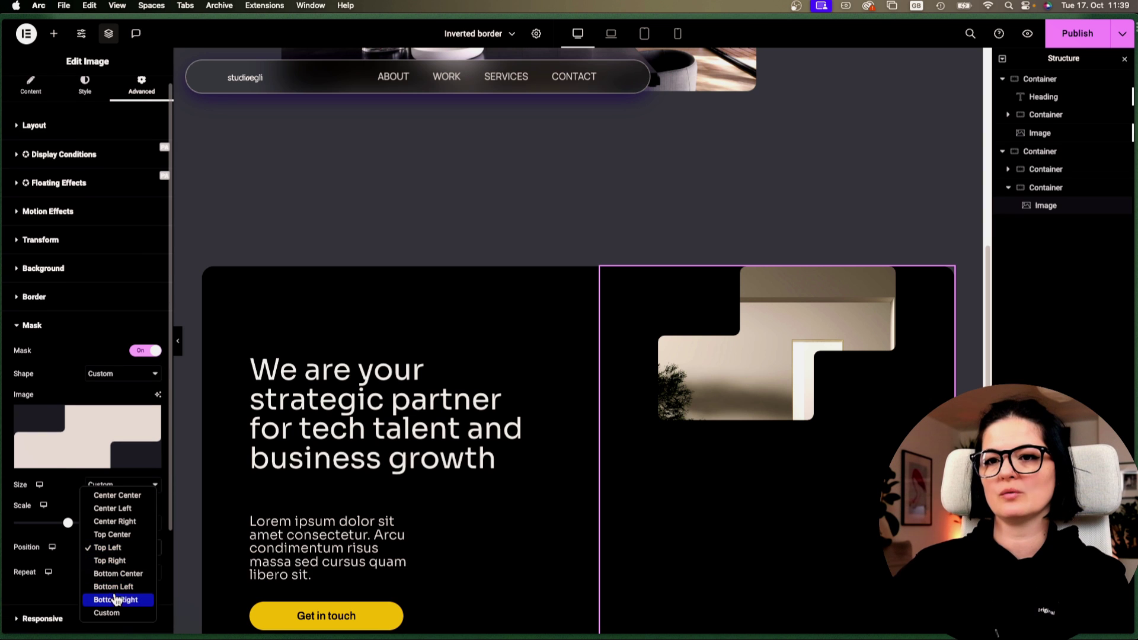
{"action": "left_click", "coordinate": [116, 601]}
{"action": "scroll", "coordinate": [748, 475], "scroll_direction": "down", "scroll_amount": 5}
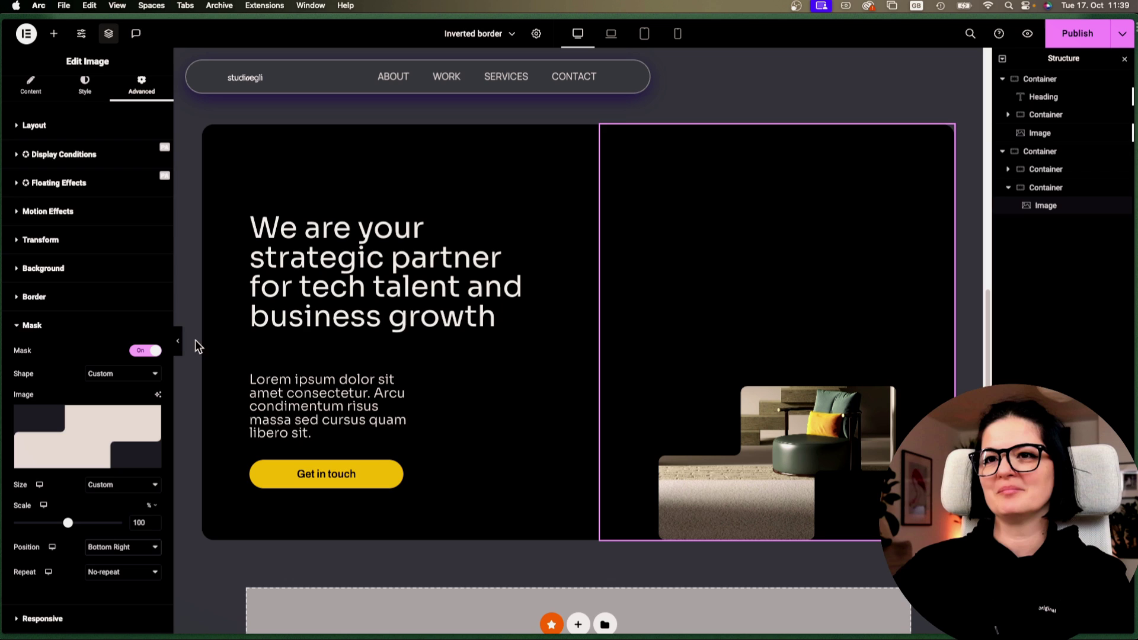
{"action": "left_click", "coordinate": [179, 342]}
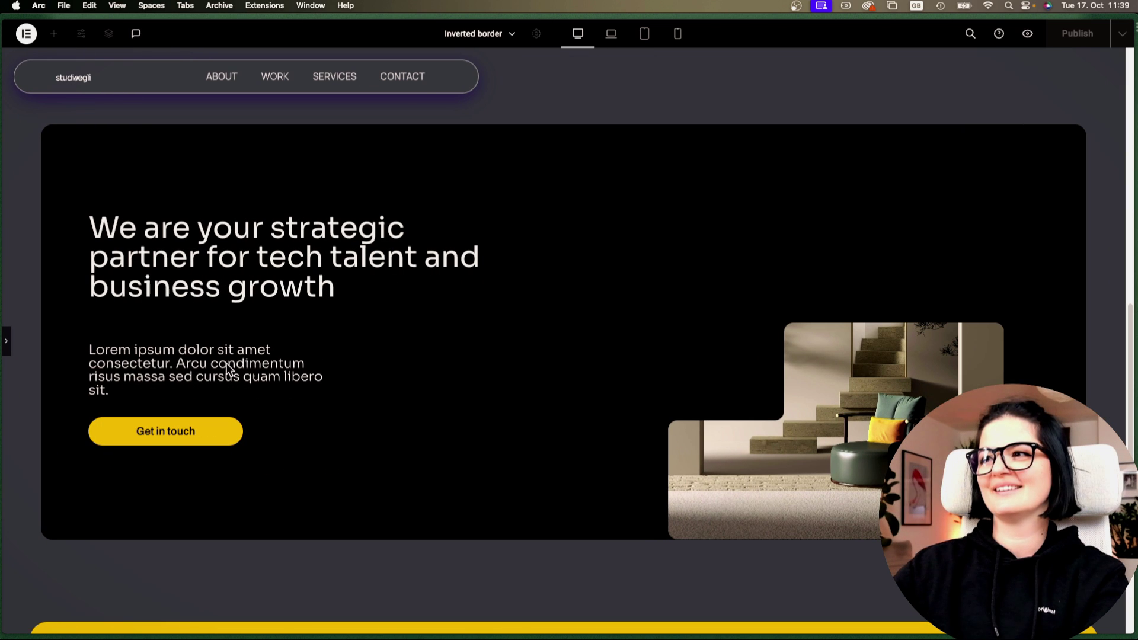
- Set the mask Position to Top Left, then to Center
{"action": "left_click", "coordinate": [6, 341]}
{"action": "left_click", "coordinate": [122, 547]}
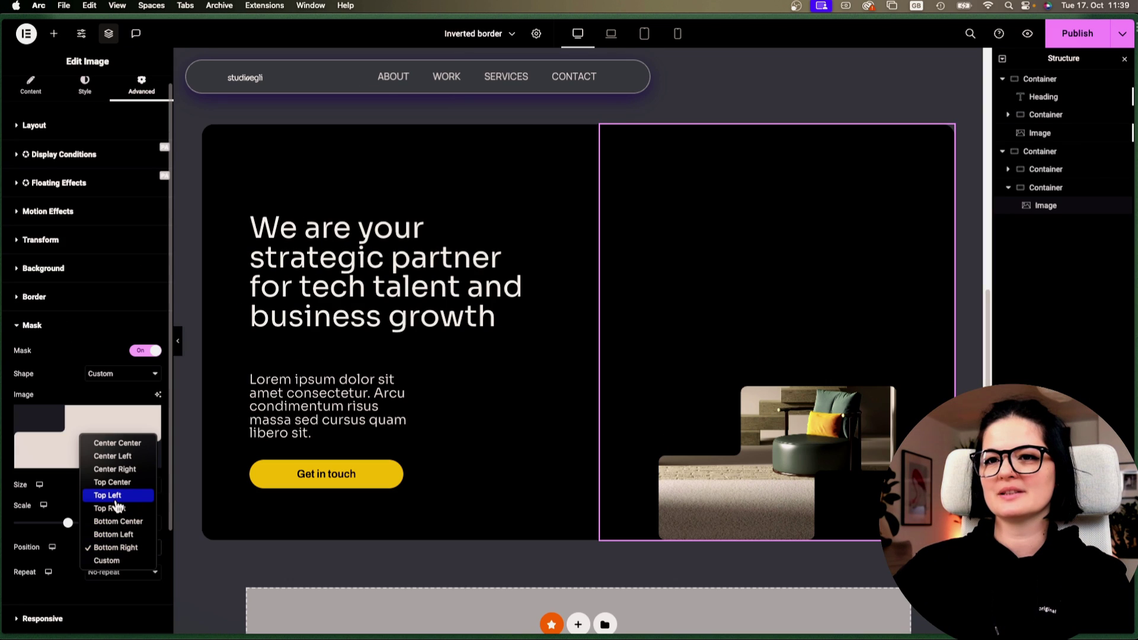
{"action": "left_click", "coordinate": [108, 496]}
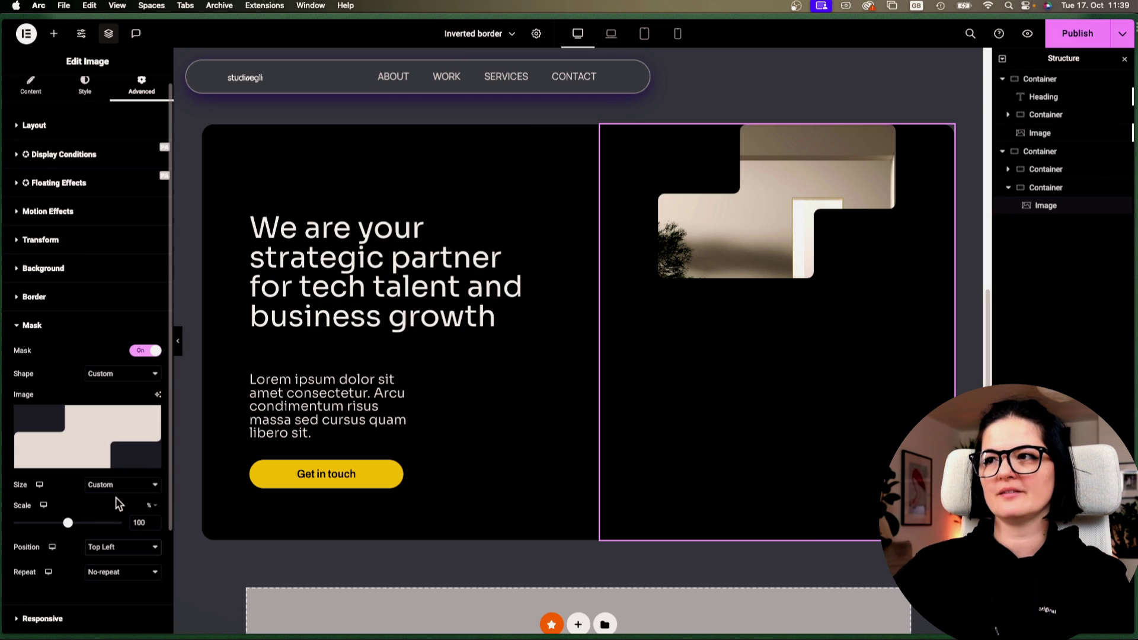
{"action": "left_click", "coordinate": [120, 546]}
{"action": "left_click", "coordinate": [122, 535]}
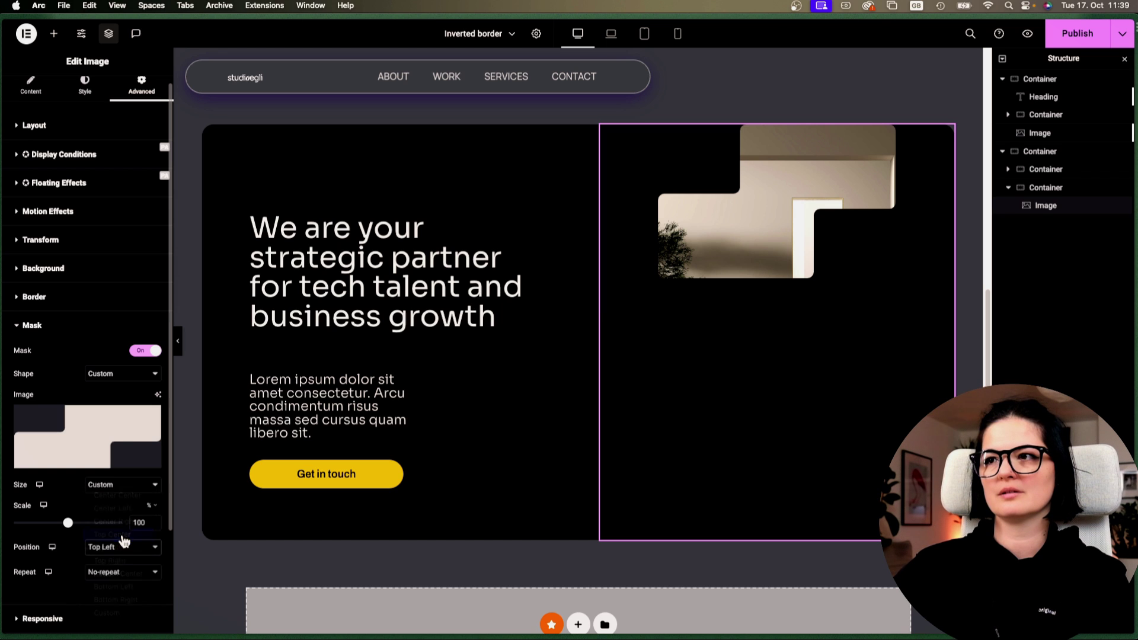
{"action": "left_click", "coordinate": [120, 546]}
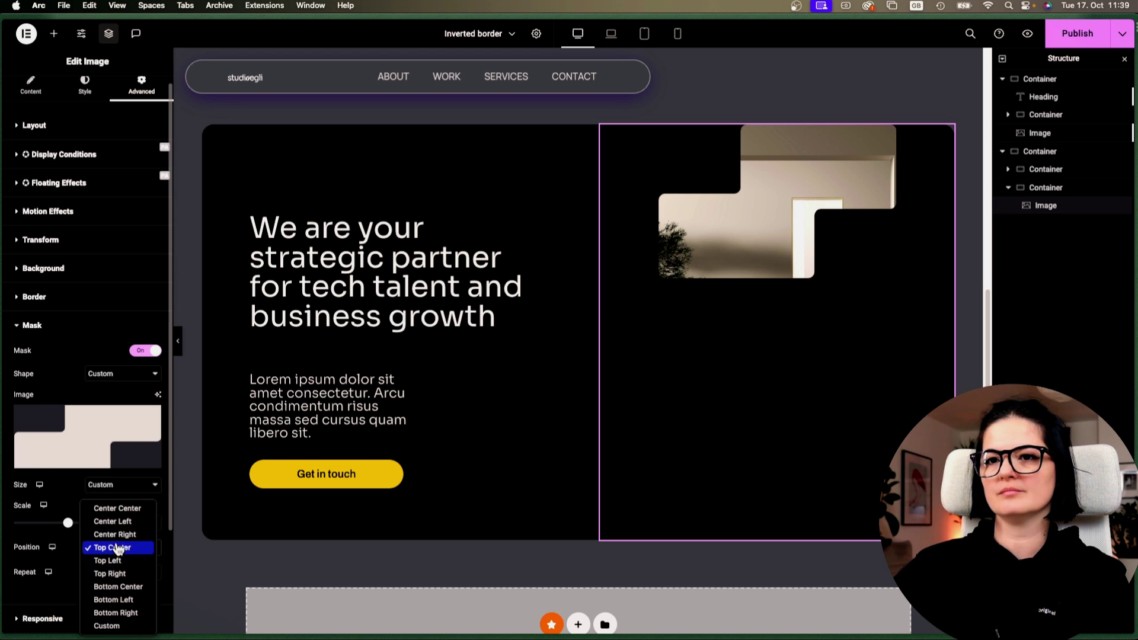
{"action": "left_click", "coordinate": [117, 508]}
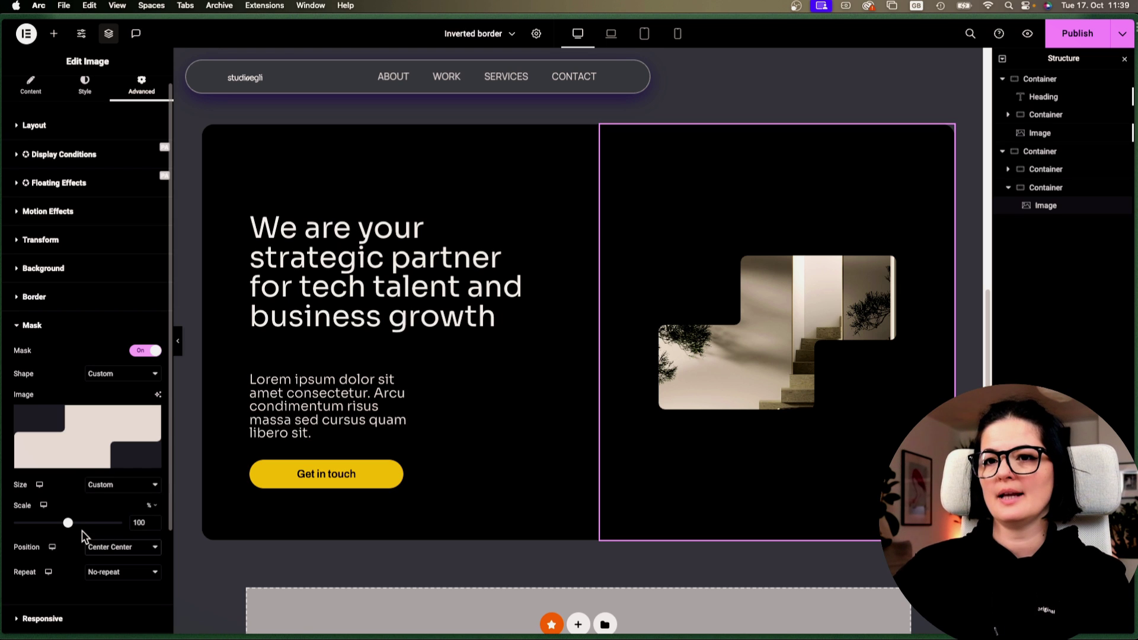
- Set the mask Scale to 360 px, then try the Fit size
{"action": "mouse_move", "coordinate": [69, 523]}
{"action": "left_mouse_down"}
{"action": "mouse_move", "coordinate": [54, 524]}
{"action": "mouse_move", "coordinate": [125, 524]}
{"action": "mouse_move", "coordinate": [87, 531]}
{"action": "left_mouse_up"}
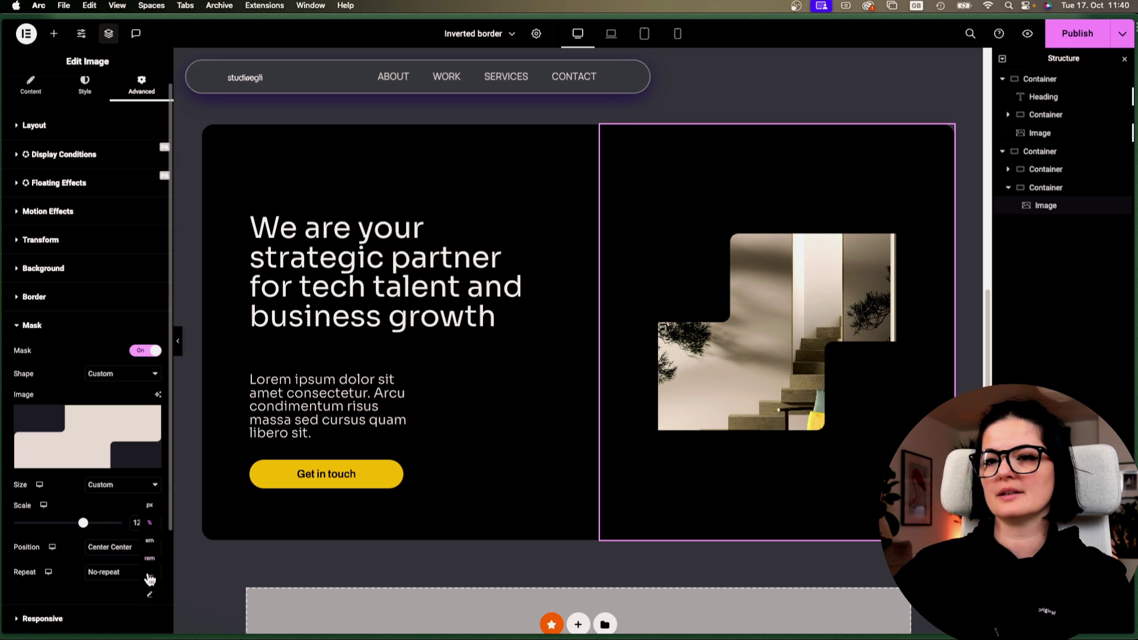
{"action": "left_click", "coordinate": [150, 508]}
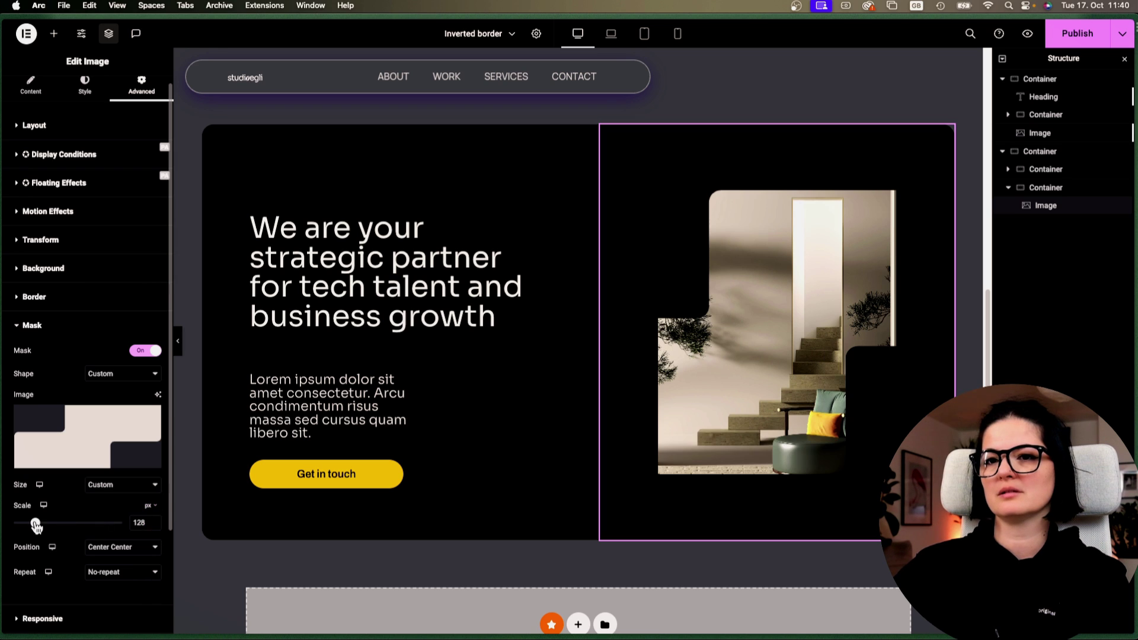
{"action": "left_click_drag", "start_coordinate": [34, 524], "coordinate": [92, 529]}
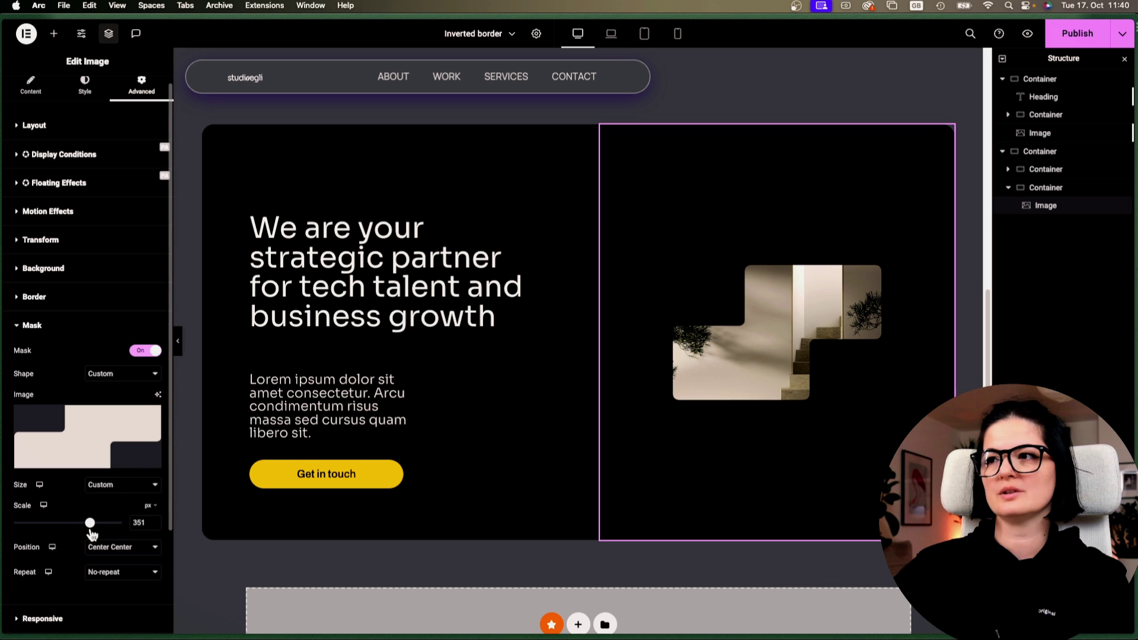
{"action": "left_click", "coordinate": [134, 486]}
{"action": "left_click", "coordinate": [120, 464]}
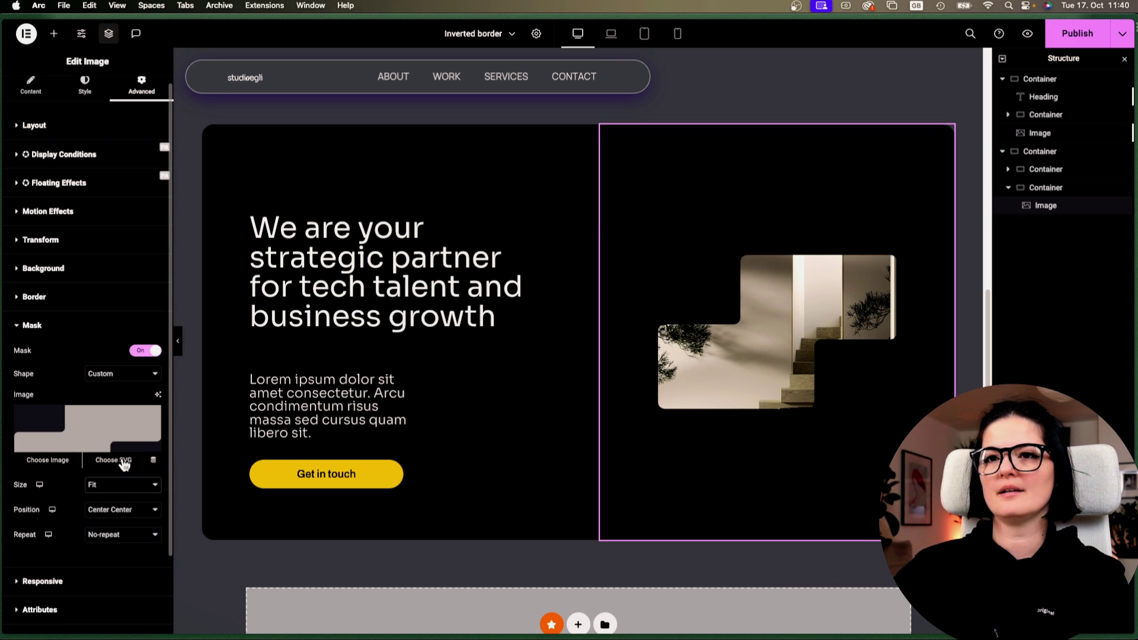
- Move the mask to Top Right, then to a custom position shifted vertically
{"action": "left_click", "coordinate": [121, 509]}
{"action": "left_click", "coordinate": [111, 579]}
{"action": "left_click", "coordinate": [121, 509]}
{"action": "left_click", "coordinate": [113, 565]}
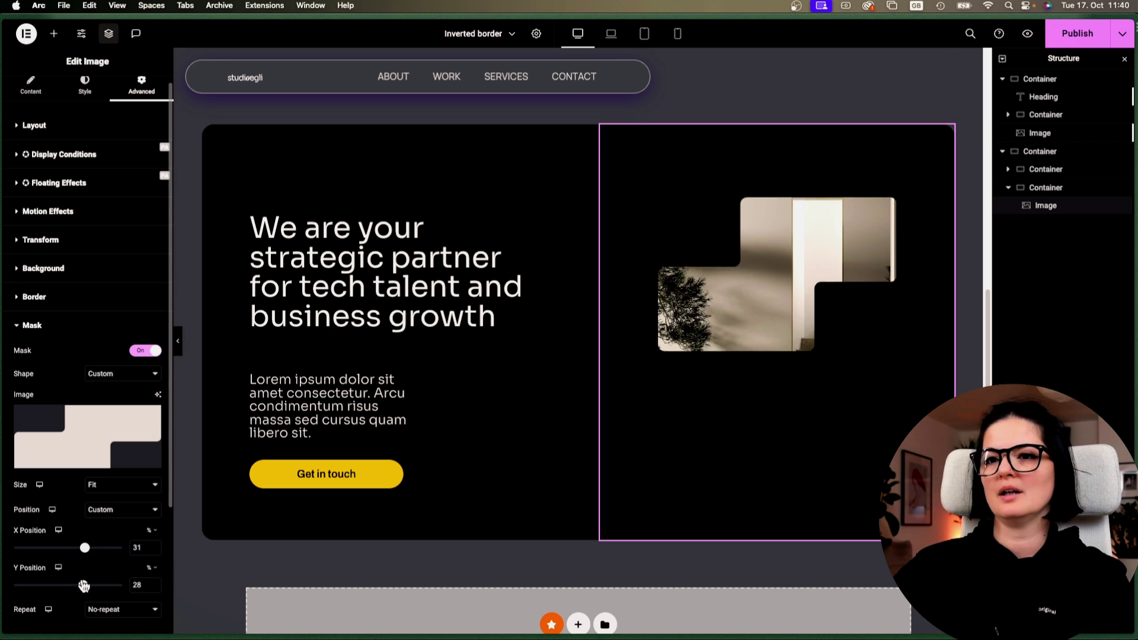
{"action": "left_click_drag", "start_coordinate": [68, 584], "coordinate": [87, 587]}
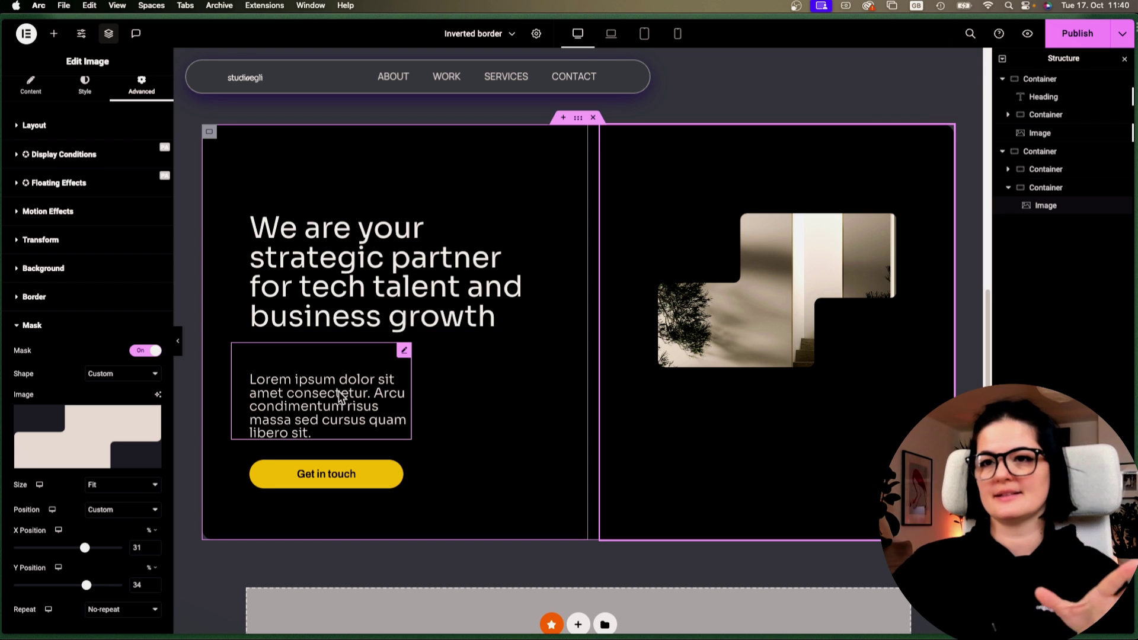
- Swap the mask shape for Union-7.svg from the Media Library
{"action": "left_click", "coordinate": [70, 438]}
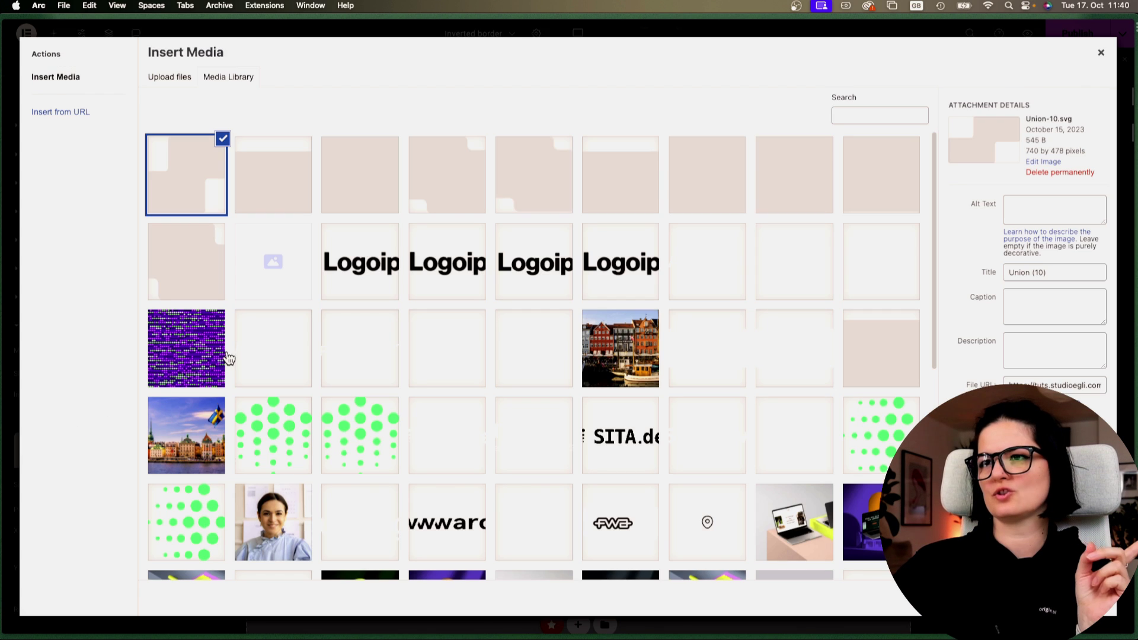
{"action": "left_click", "coordinate": [448, 189]}
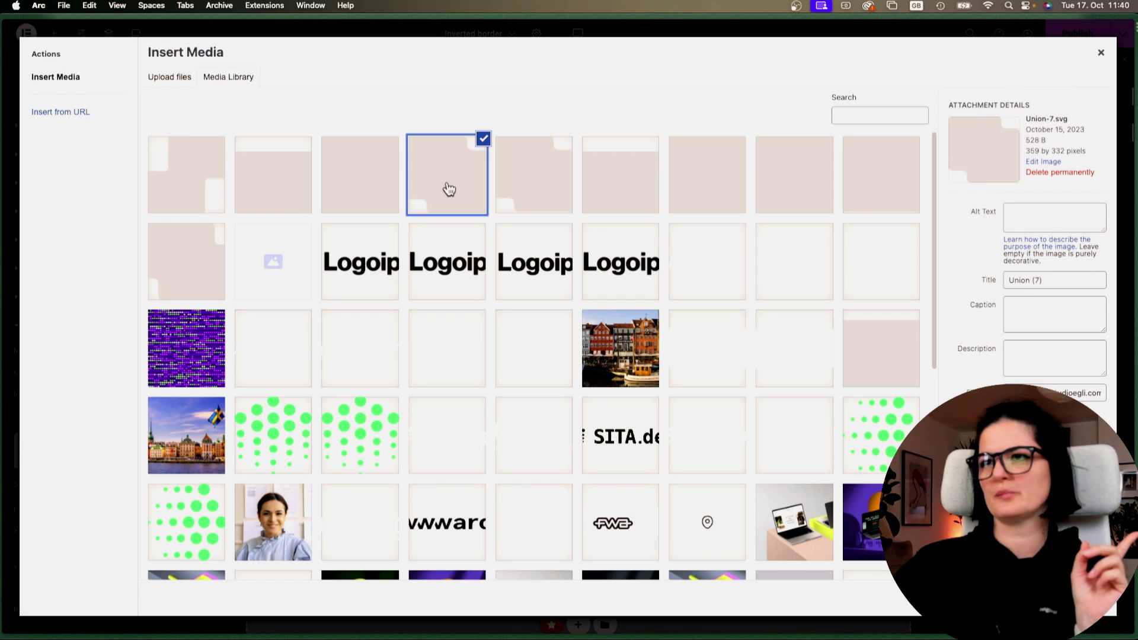
{"action": "left_click", "coordinate": [1125, 609]}
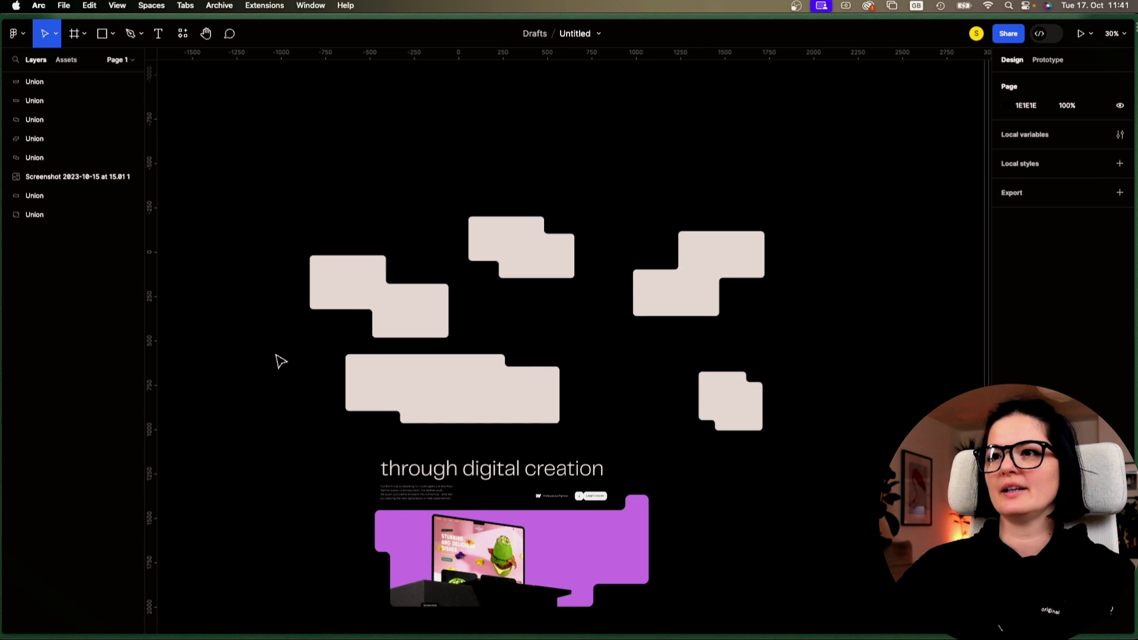
- Move the website screenshot to the left side of the Figma canvas
{"action": "scroll", "coordinate": [280, 362], "scroll_direction": "down", "scroll_amount": 5}
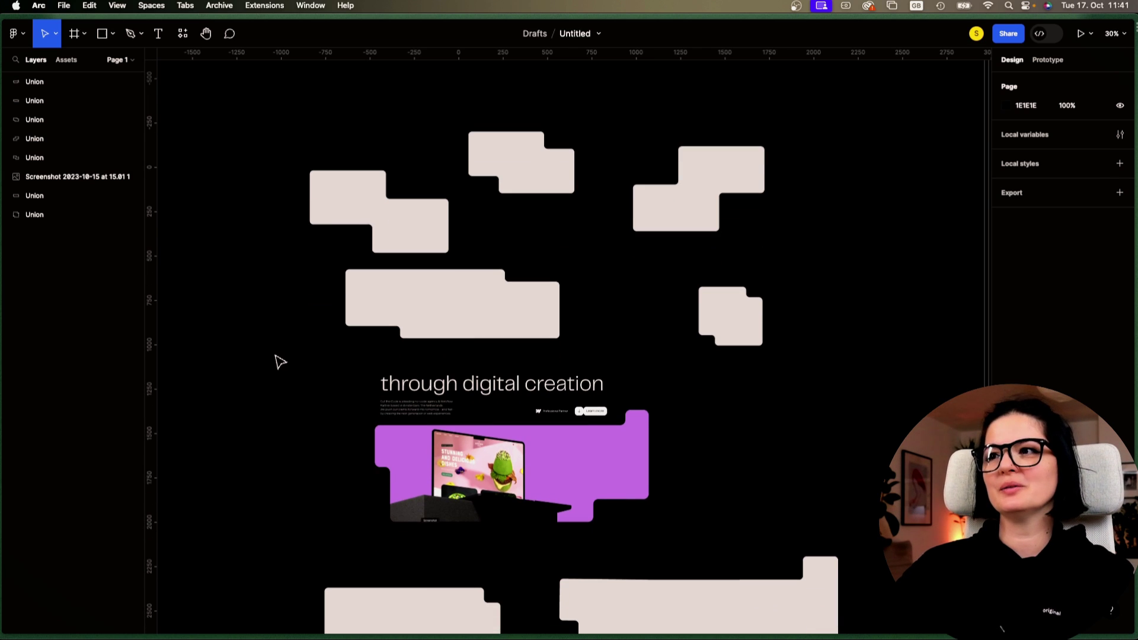
{"action": "left_click_drag", "start_coordinate": [526, 449], "coordinate": [304, 249]}
{"action": "left_click", "coordinate": [375, 433]}
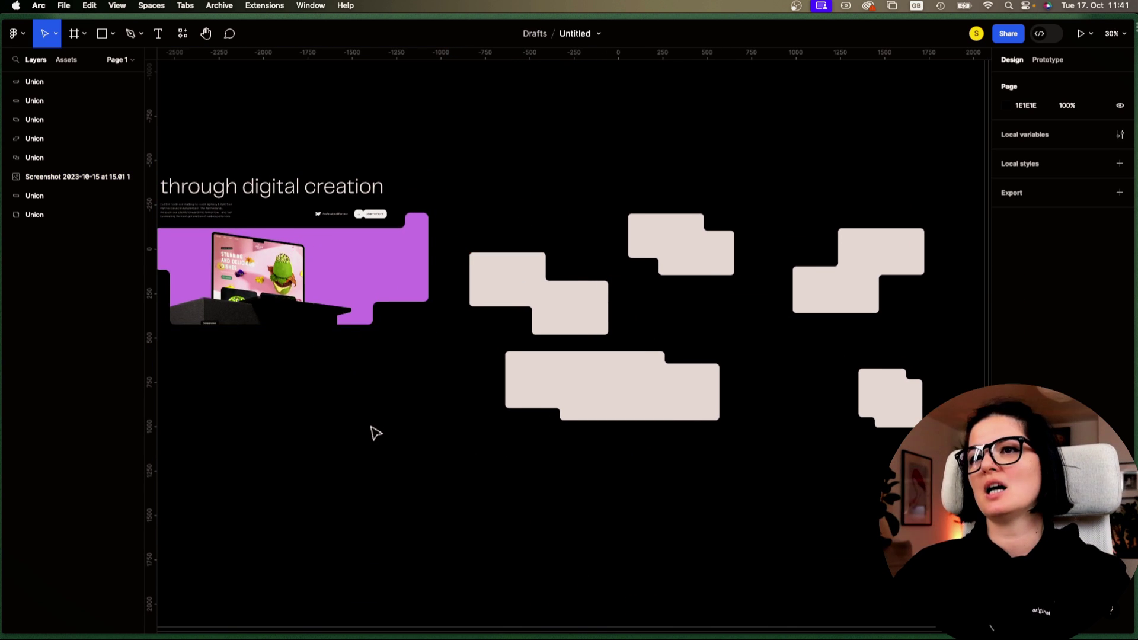
{"action": "scroll", "coordinate": [376, 432], "scroll_direction": "left", "scroll_amount": 2}
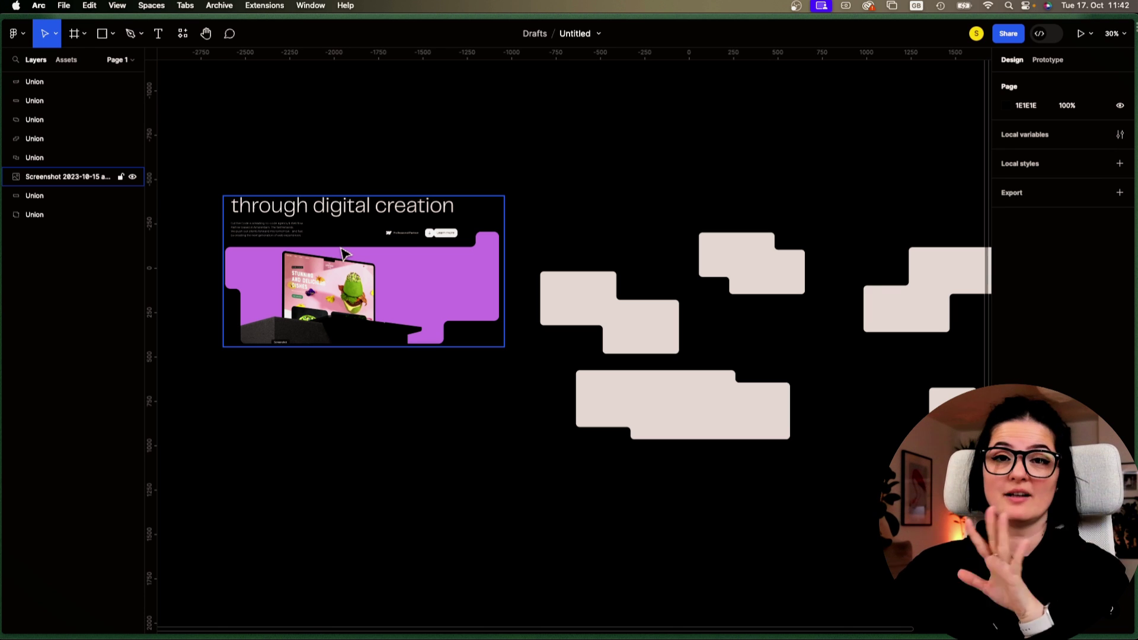
{"action": "left_click", "coordinate": [388, 283]}
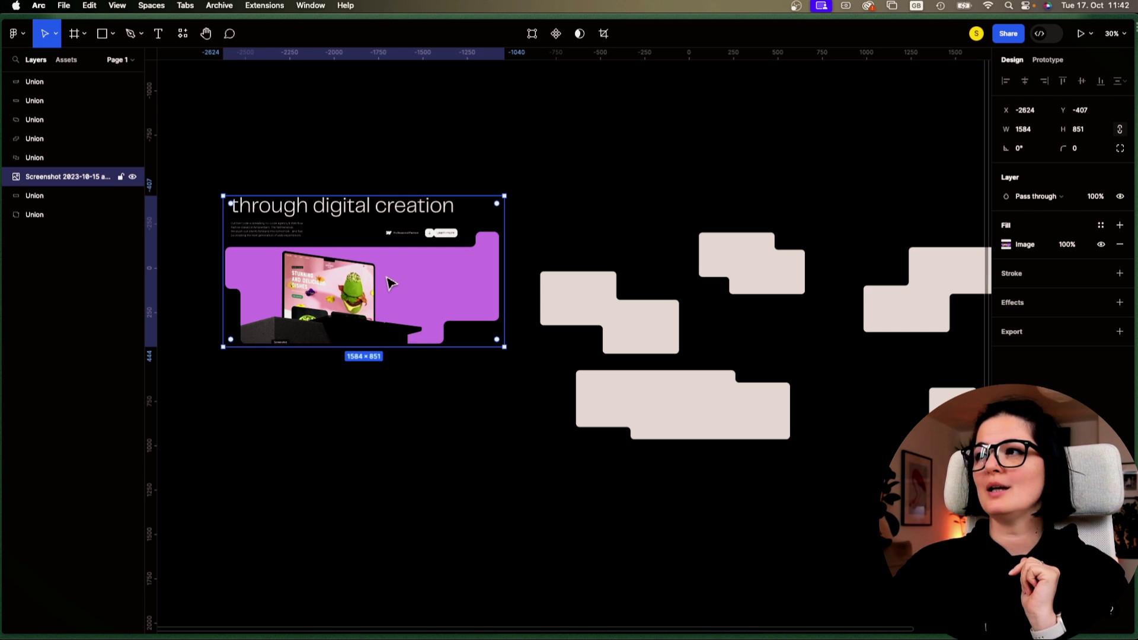
{"action": "left_click", "coordinate": [470, 433]}
- Drag a Union shape next to the other stepped shapes
{"action": "scroll", "coordinate": [685, 468], "scroll_direction": "right", "scroll_amount": 1}
{"action": "scroll", "coordinate": [454, 374], "scroll_direction": "up", "scroll_amount": 1}
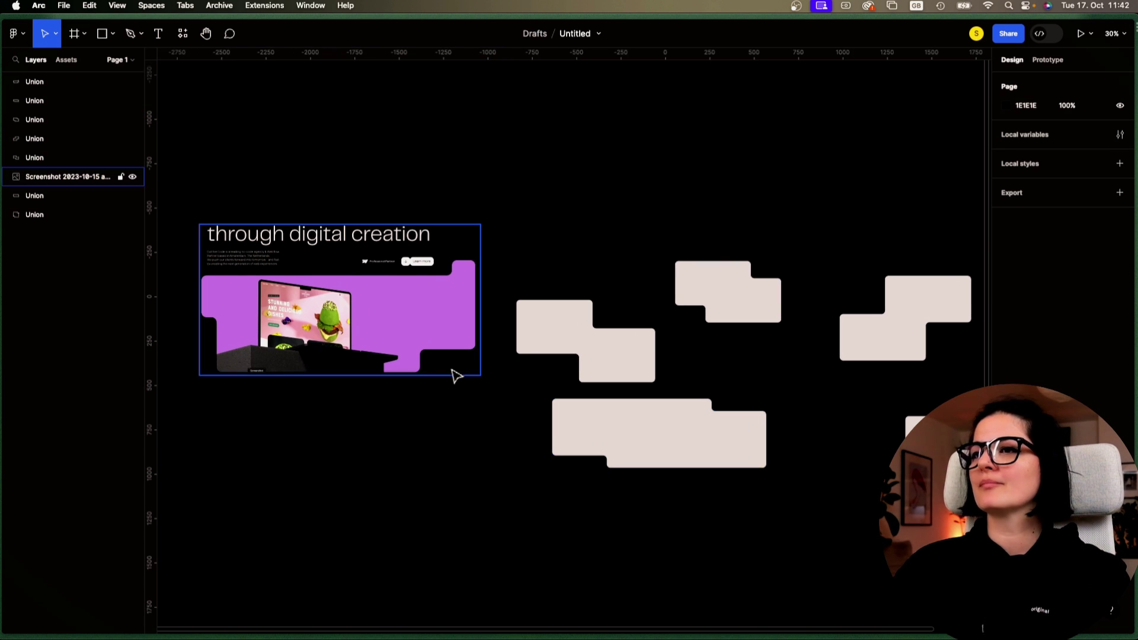
{"action": "scroll", "coordinate": [536, 356], "scroll_direction": "right", "scroll_amount": 5}
{"action": "scroll", "coordinate": [603, 133], "scroll_direction": "right", "scroll_amount": 4}
{"action": "scroll", "coordinate": [603, 133], "scroll_direction": "up", "scroll_amount": 3}
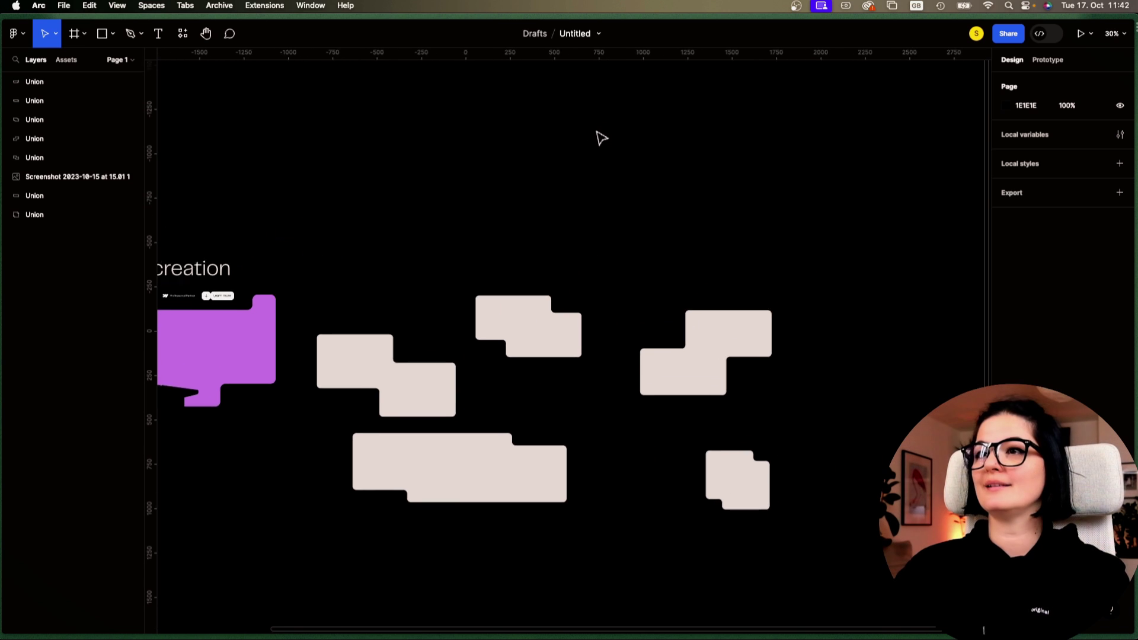
{"action": "scroll", "coordinate": [721, 429], "scroll_direction": "down", "scroll_amount": 1}
{"action": "left_click_drag", "start_coordinate": [703, 375], "coordinate": [381, 310]}
- Move the small Union shape beside the other shapes
{"action": "left_click", "coordinate": [715, 499]}
{"action": "left_click_drag", "start_coordinate": [716, 499], "coordinate": [516, 423]}
{"action": "scroll", "coordinate": [517, 119], "scroll_direction": "right", "scroll_amount": 2}
{"action": "left_click", "coordinate": [538, 160]}
- Draw a rectangle on empty canvas with the Rectangle tool
{"action": "left_click", "coordinate": [113, 34]}
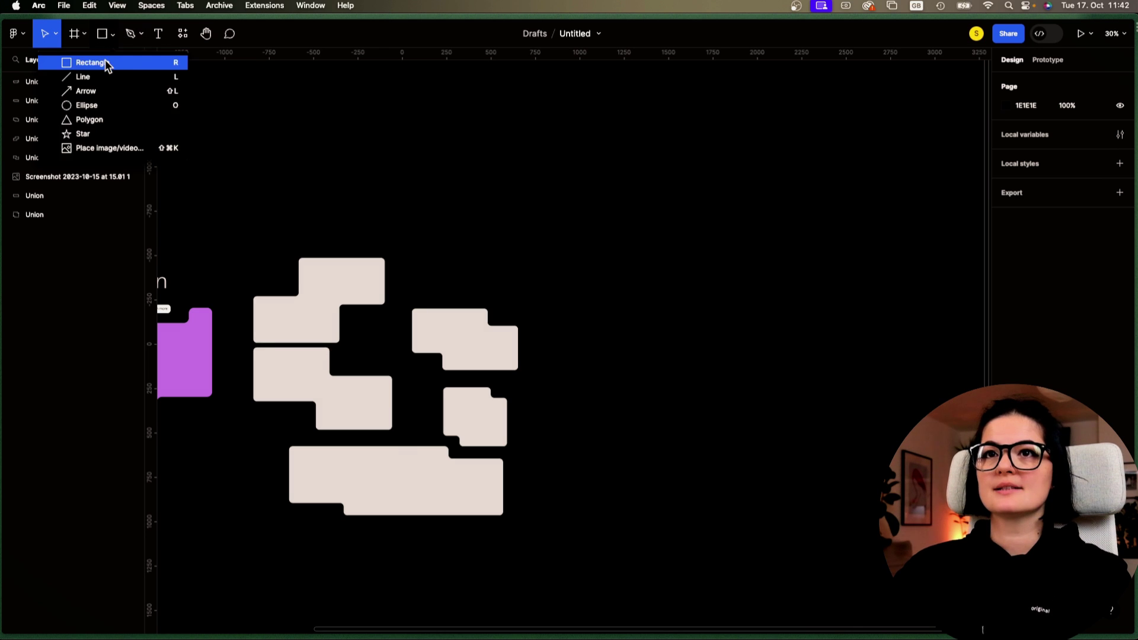
{"action": "left_click", "coordinate": [104, 62]}
{"action": "left_click_drag", "start_coordinate": [592, 271], "coordinate": [698, 347]}
{"action": "left_click", "coordinate": [709, 426]}
- Duplicate the rectangle with Cmd+D and offset the copy up and to the right
{"action": "scroll", "coordinate": [705, 397], "scroll_direction": "right", "scroll_amount": 2}
{"action": "scroll", "coordinate": [705, 397], "scroll_direction": "up", "scroll_amount": 1}
{"action": "scroll", "coordinate": [705, 397], "scroll_direction": "up", "scroll_amount": 5}
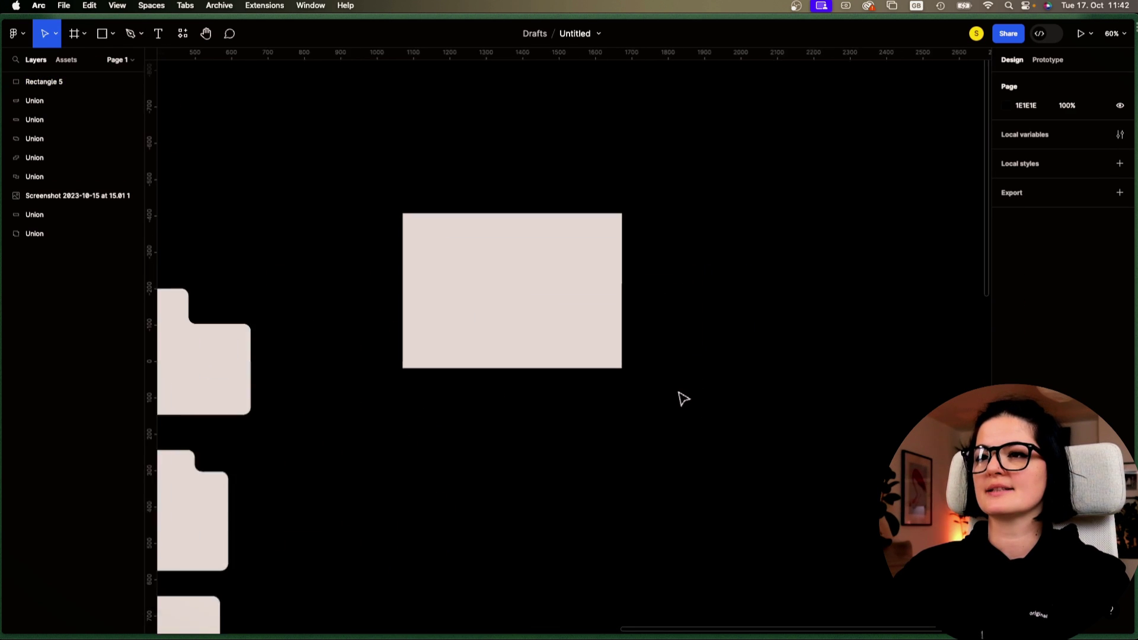
{"action": "scroll", "coordinate": [595, 376], "scroll_direction": "right", "scroll_amount": 2}
{"action": "left_click", "coordinate": [436, 327]}
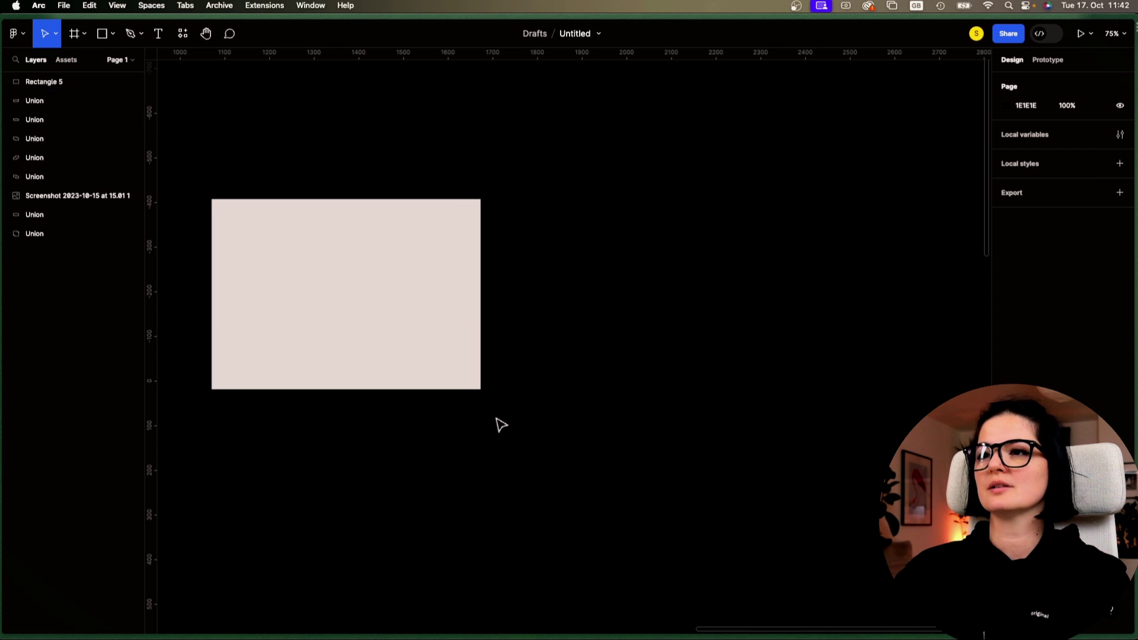
{"action": "left_click", "coordinate": [463, 378]}
{"action": "key", "text": "super+d"}
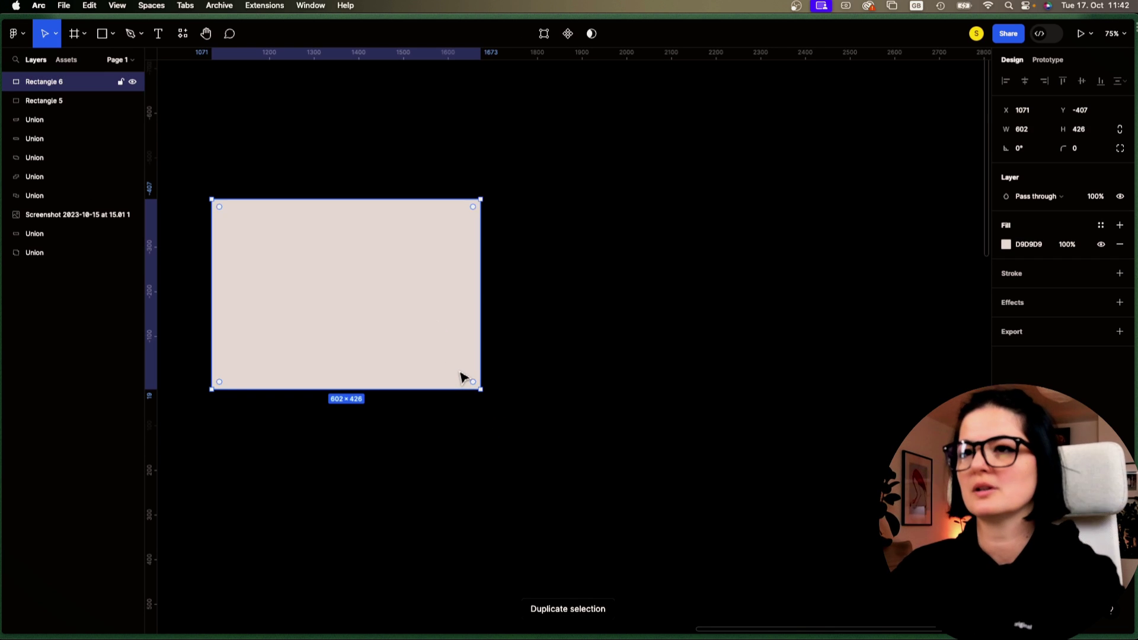
{"action": "left_click_drag", "start_coordinate": [462, 375], "coordinate": [543, 236]}
{"action": "left_click", "coordinate": [633, 383]}
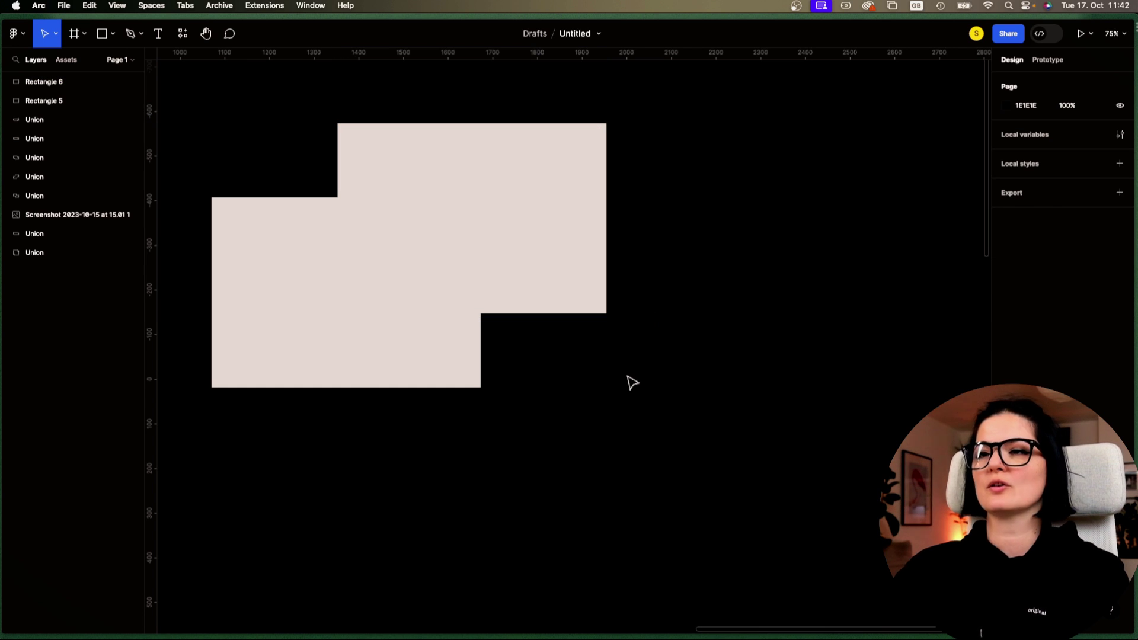
- Marquee-select both rectangles, group them with Cmd+G, and reposition the group
{"action": "scroll", "coordinate": [632, 382], "scroll_direction": "up", "scroll_amount": 3}
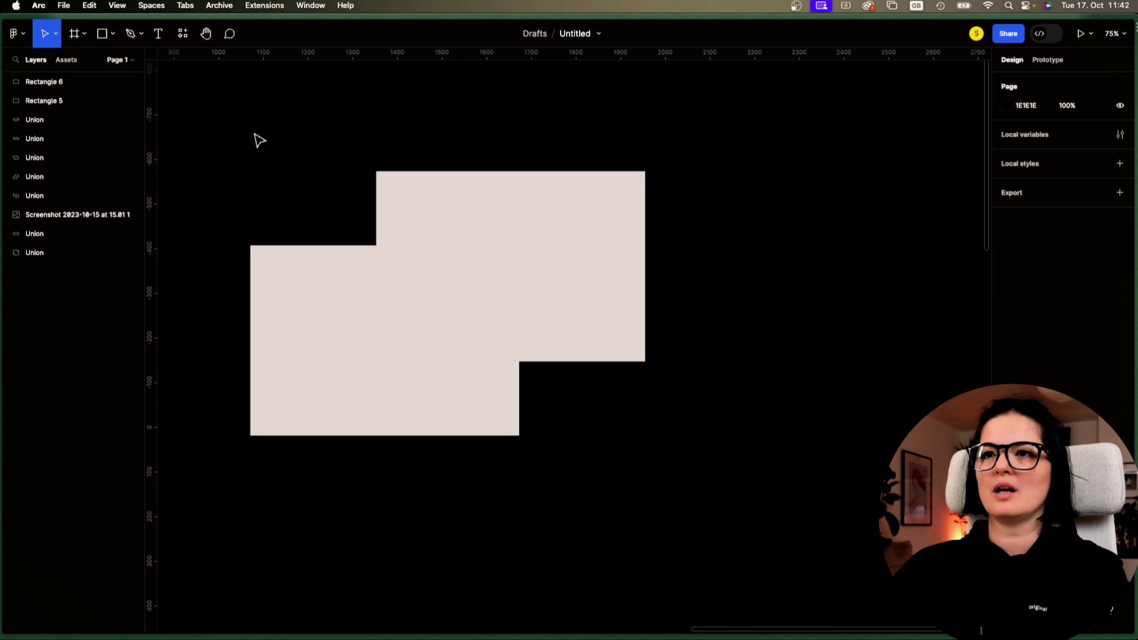
{"action": "left_click_drag", "start_coordinate": [188, 104], "coordinate": [729, 497]}
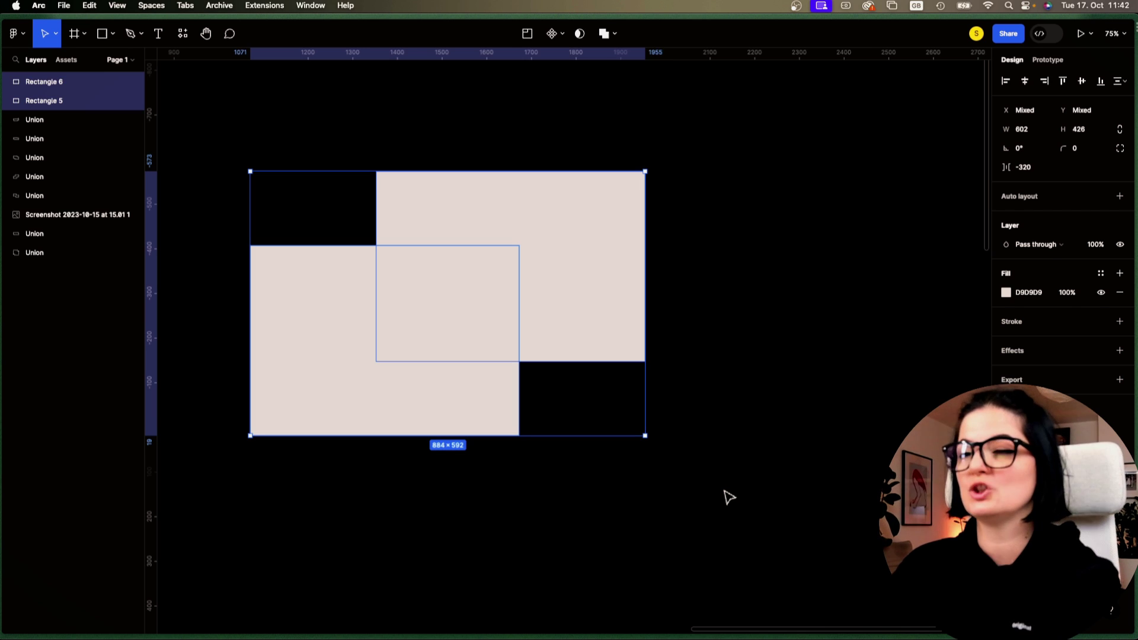
{"action": "key", "text": "super+g"}
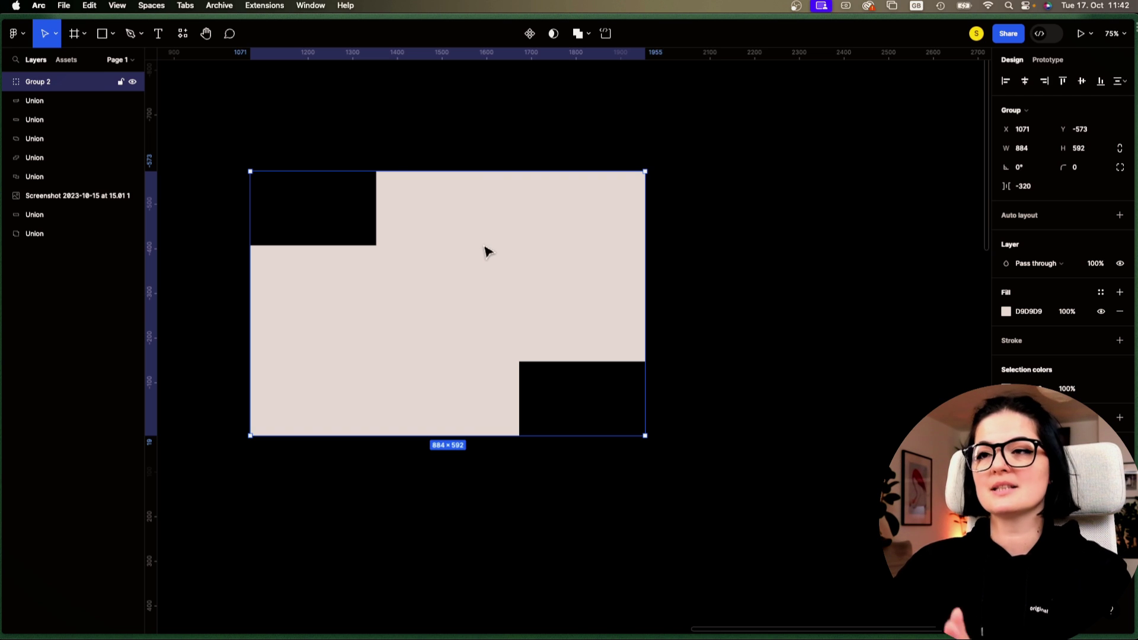
{"action": "mouse_move", "coordinate": [484, 249]}
{"action": "left_mouse_down"}
{"action": "mouse_move", "coordinate": [506, 259]}
{"action": "mouse_move", "coordinate": [374, 330]}
{"action": "mouse_move", "coordinate": [756, 268]}
{"action": "mouse_move", "coordinate": [490, 261]}
{"action": "left_mouse_up"}
{"action": "left_click_drag", "start_coordinate": [229, 112], "coordinate": [783, 509]}
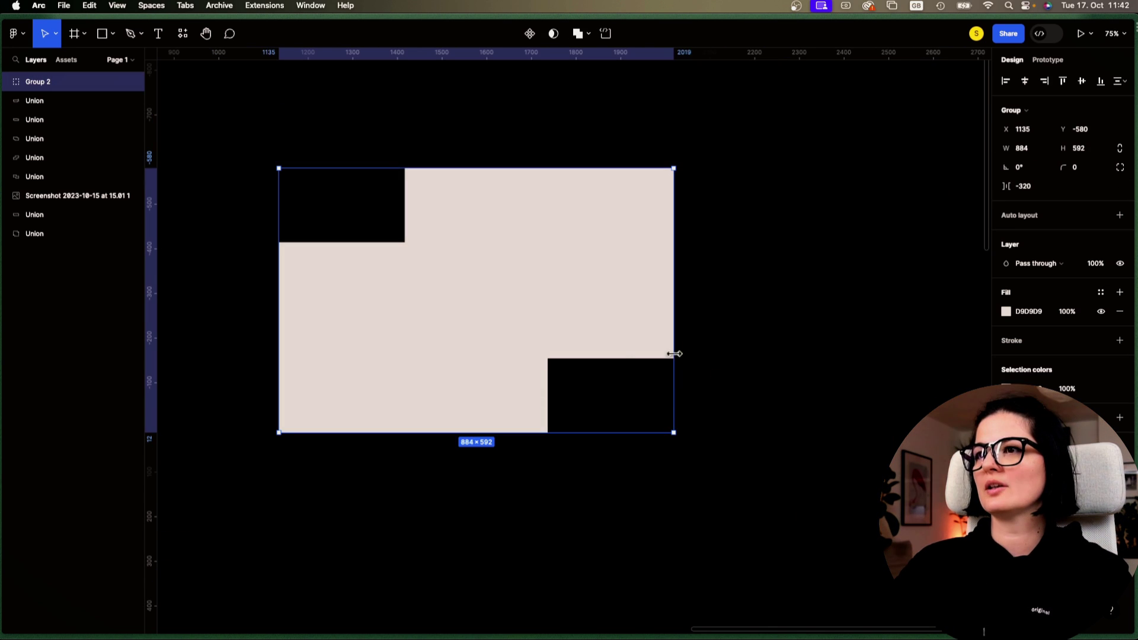
- Ungroup the two rectangles, reselect both, and regroup them via Group selection
{"action": "right_click", "coordinate": [613, 257]}
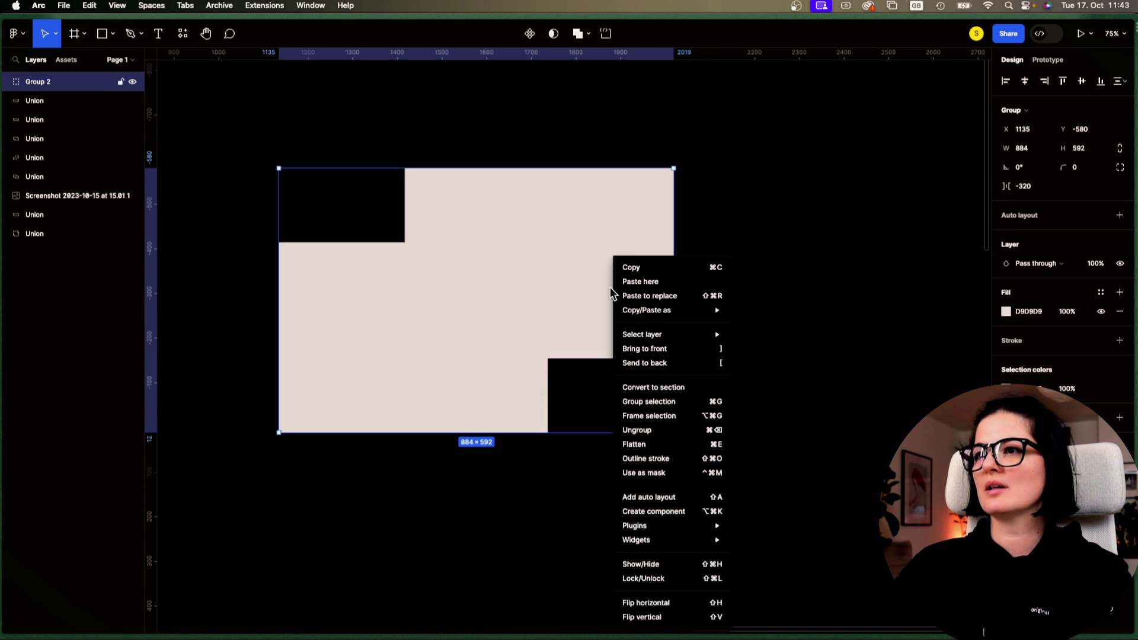
{"action": "left_click", "coordinate": [655, 431]}
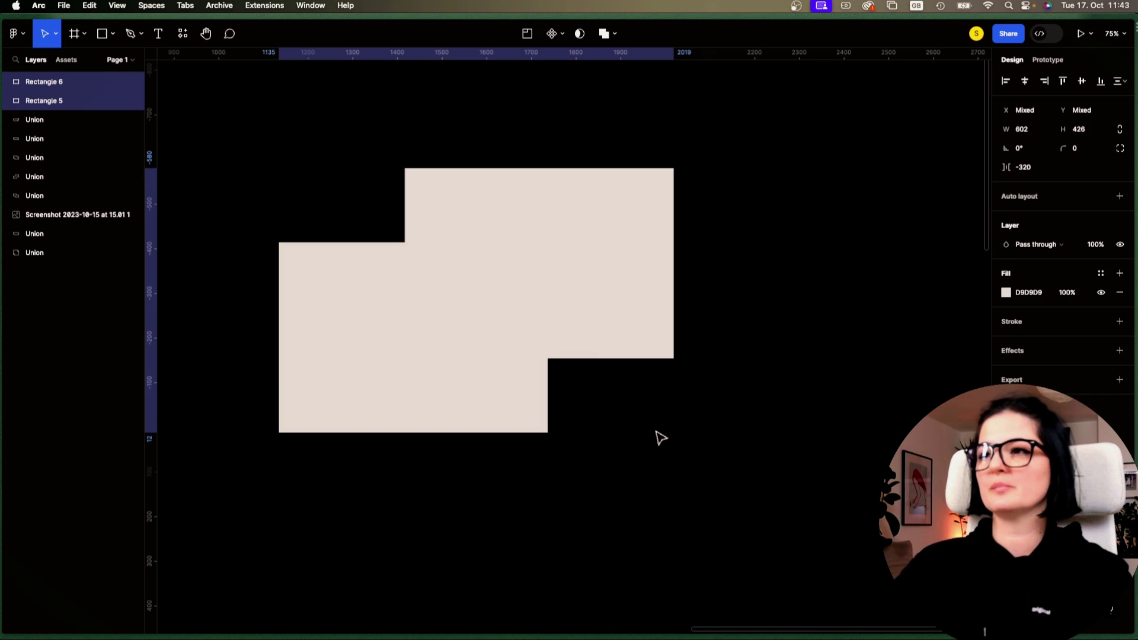
{"action": "left_click", "coordinate": [602, 312]}
{"action": "left_click", "coordinate": [384, 200]}
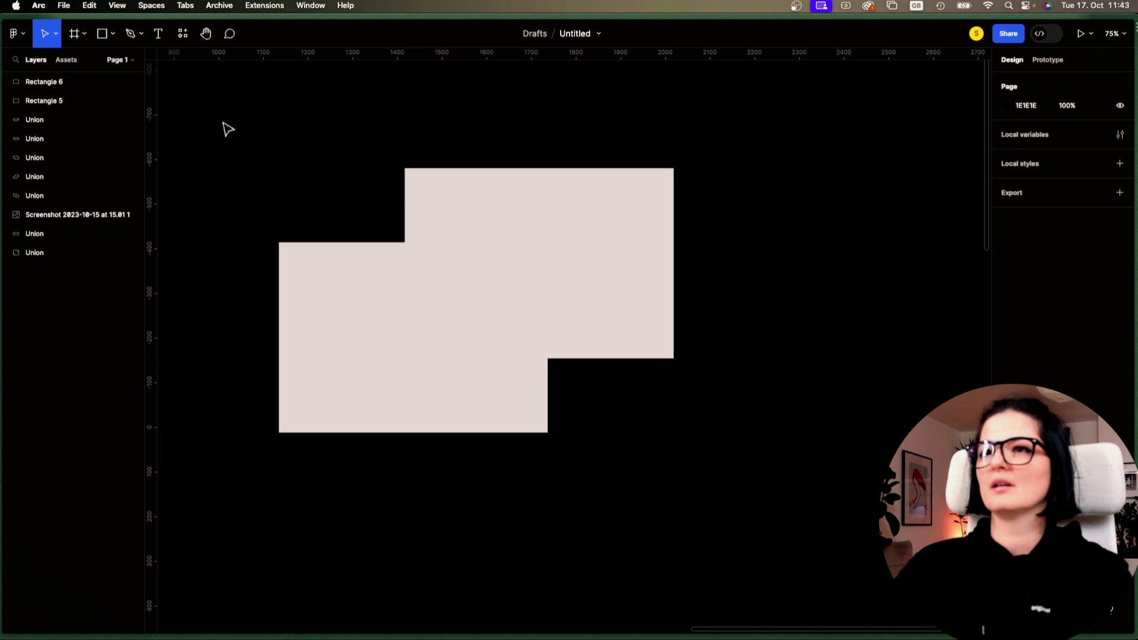
{"action": "left_click_drag", "start_coordinate": [188, 107], "coordinate": [831, 599]}
{"action": "right_click", "coordinate": [564, 334]}
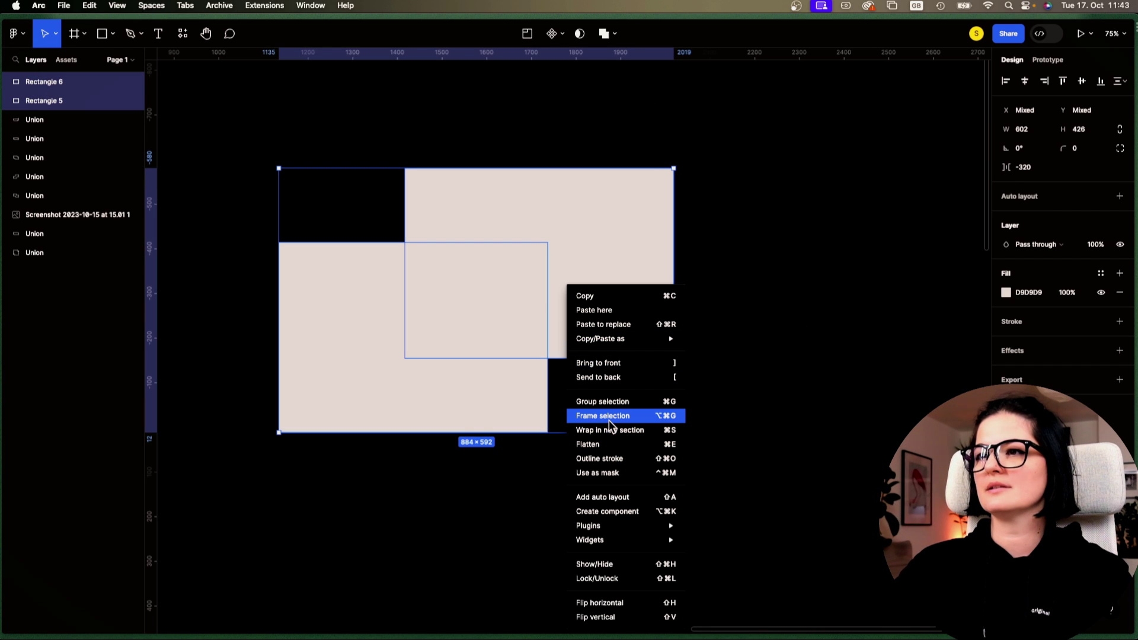
{"action": "left_click", "coordinate": [610, 402]}
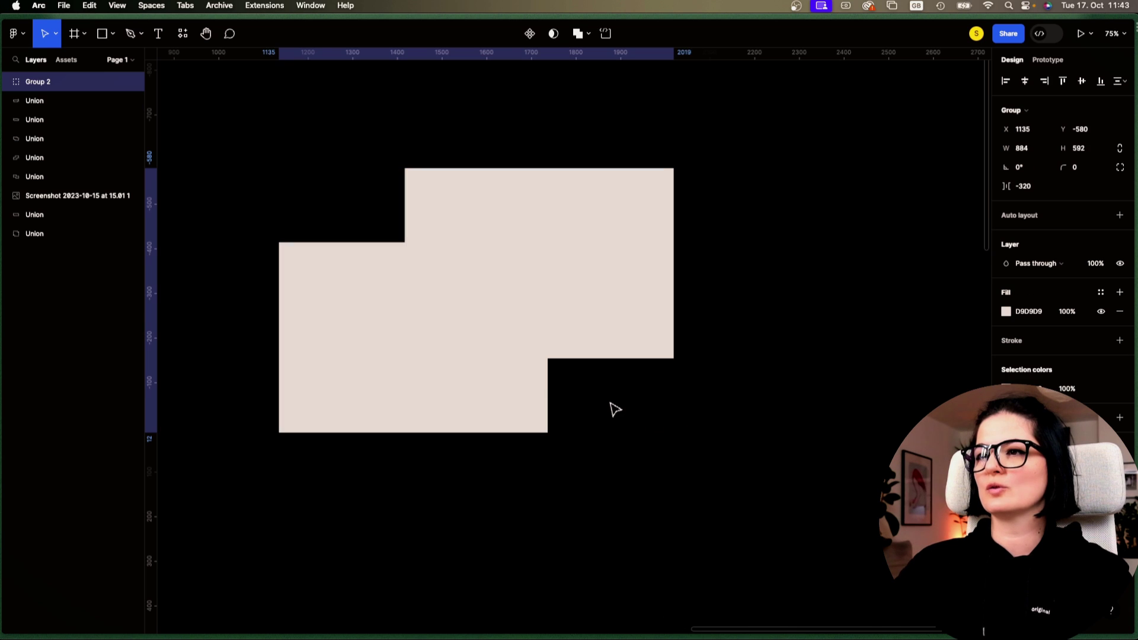
{"action": "left_click", "coordinate": [698, 548]}
{"action": "left_click", "coordinate": [491, 396]}
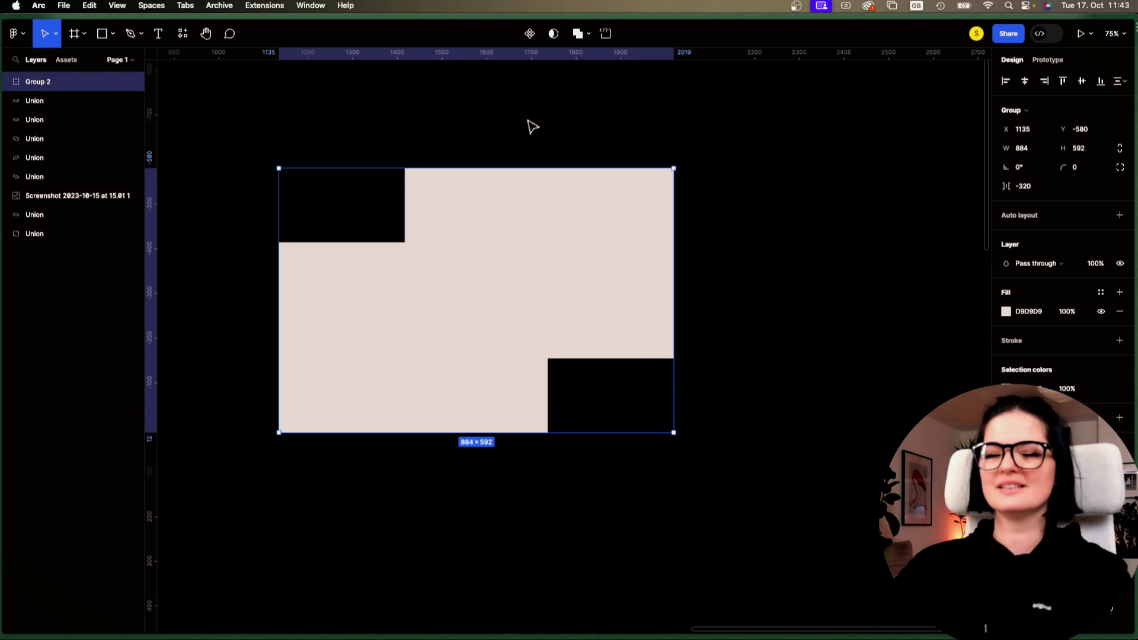
- Set the group's Corner radius to 20
{"action": "left_click", "coordinate": [1078, 171]}
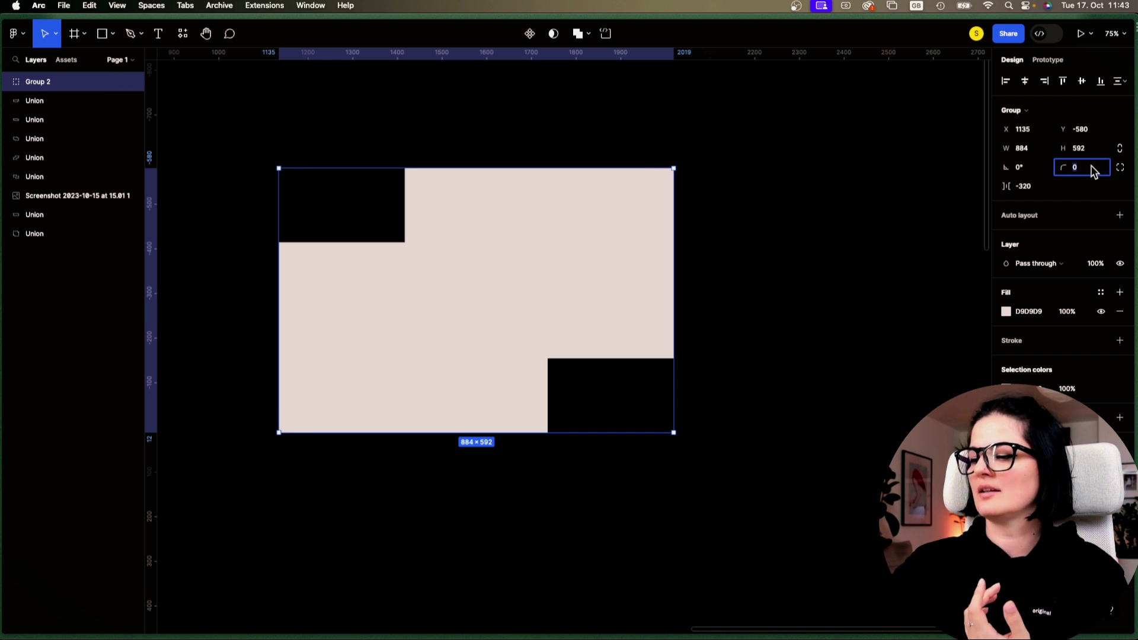
{"action": "type", "text": "20"}
{"action": "left_click", "coordinate": [803, 273]}
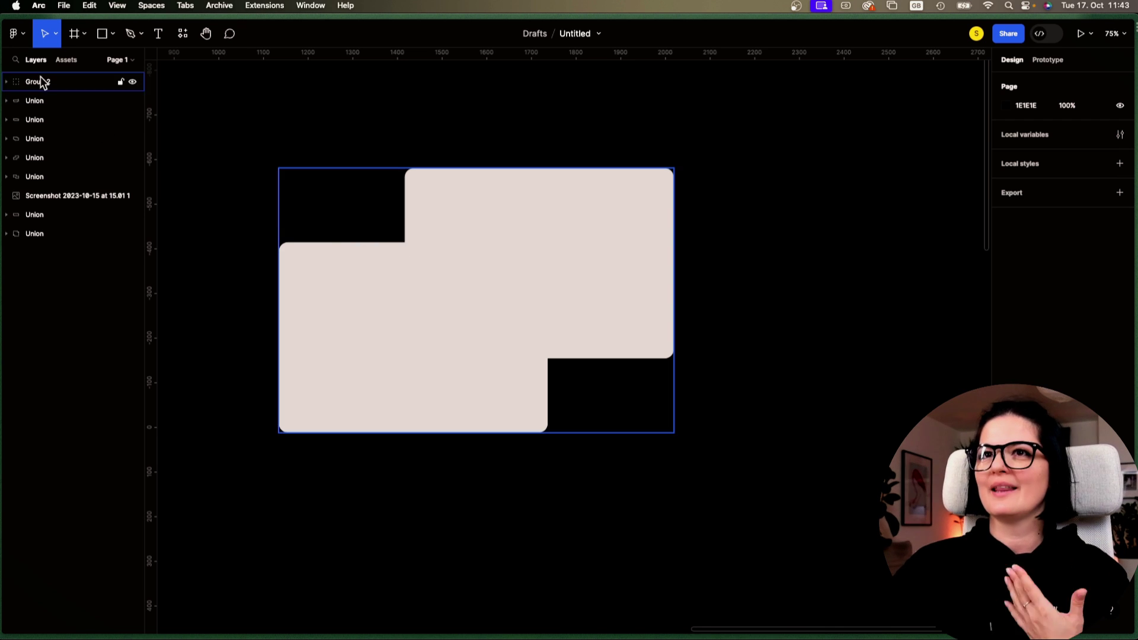
- Sketch and undo a trial pencil stroke at the inner corner, then bring up the boolean operations
{"action": "left_click", "coordinate": [141, 34]}
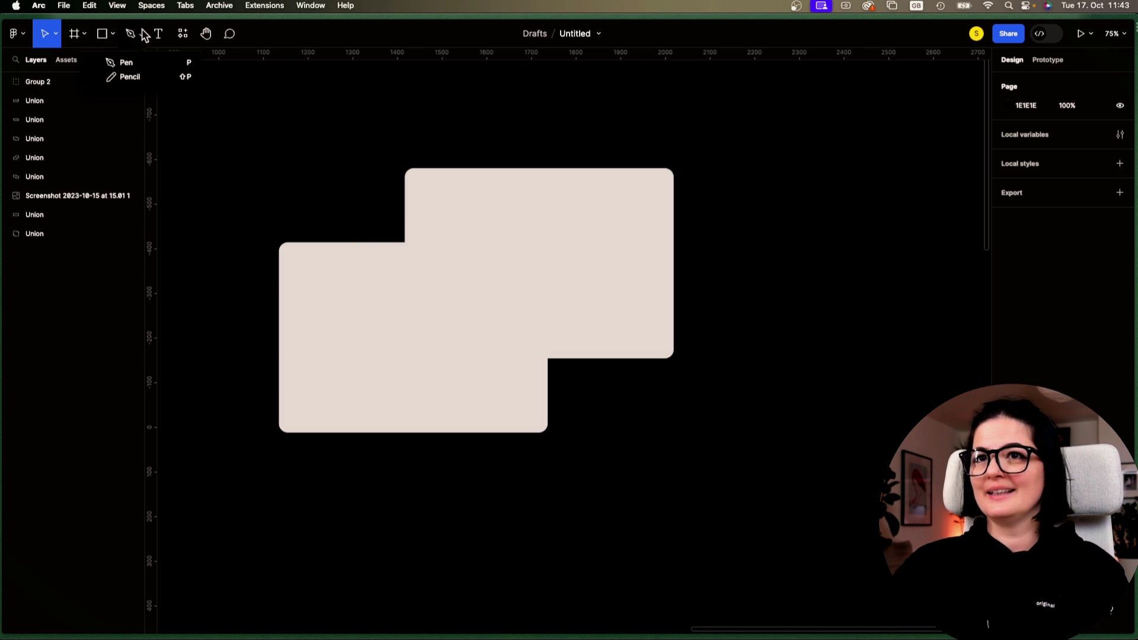
{"action": "left_click", "coordinate": [142, 77]}
{"action": "left_click_drag", "start_coordinate": [406, 225], "coordinate": [405, 220]}
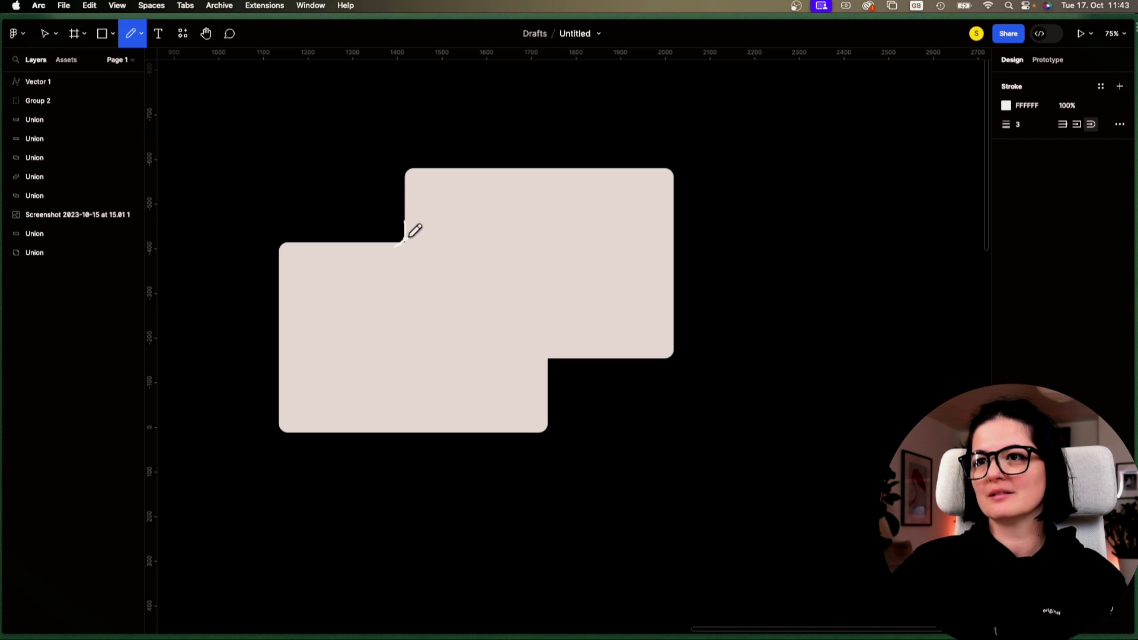
{"action": "left_click_drag", "start_coordinate": [395, 242], "coordinate": [394, 243]}
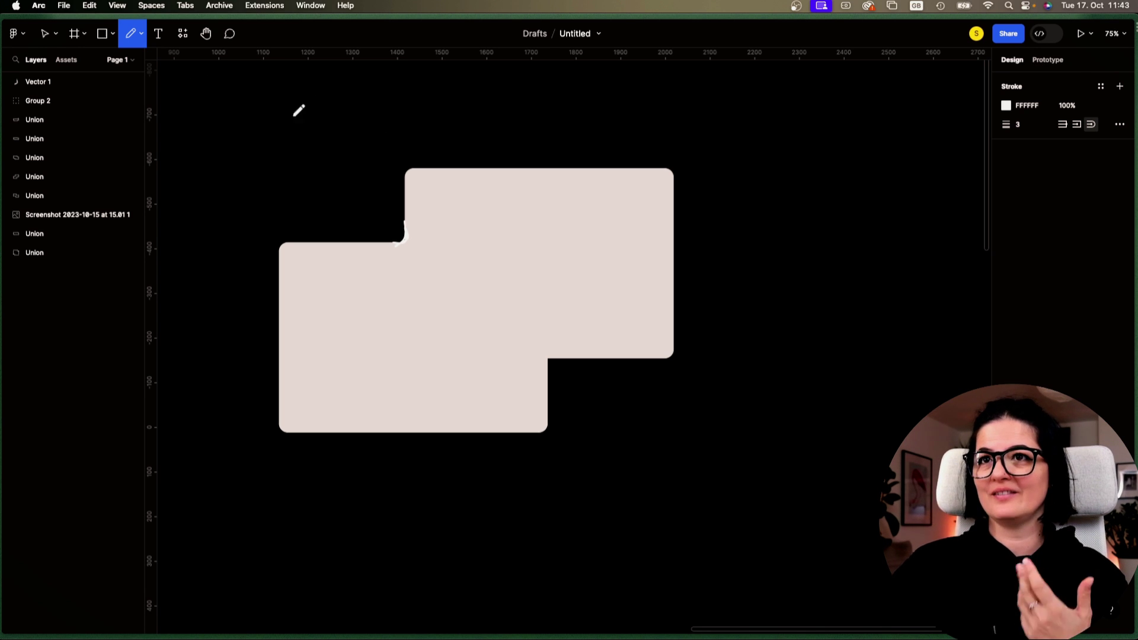
{"action": "key", "text": "super+z"}
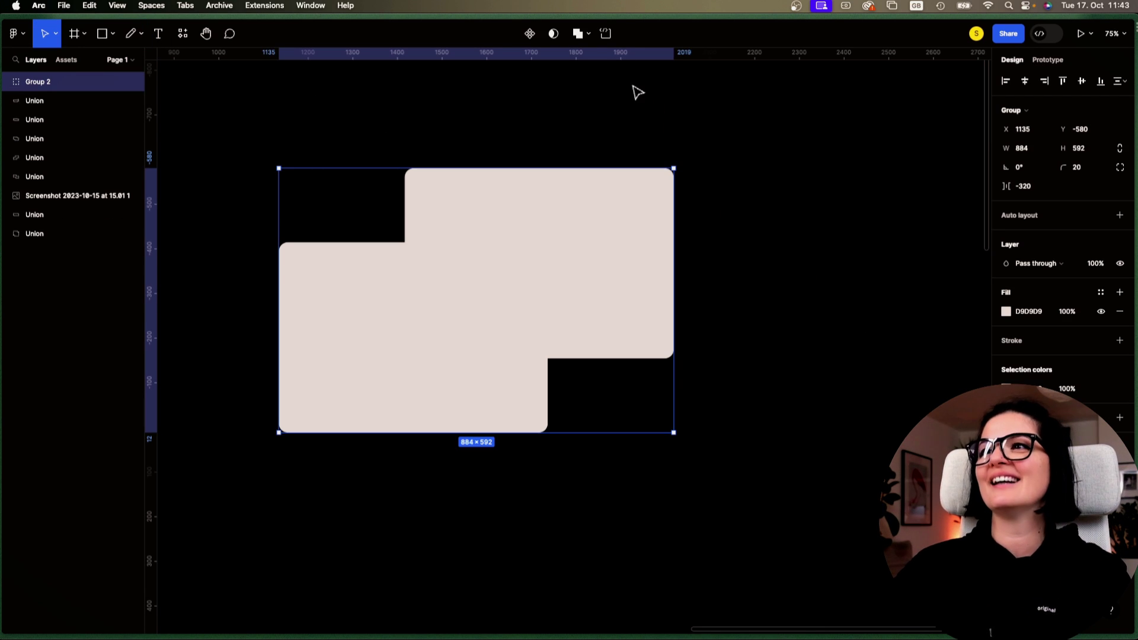
{"action": "left_click", "coordinate": [589, 35]}
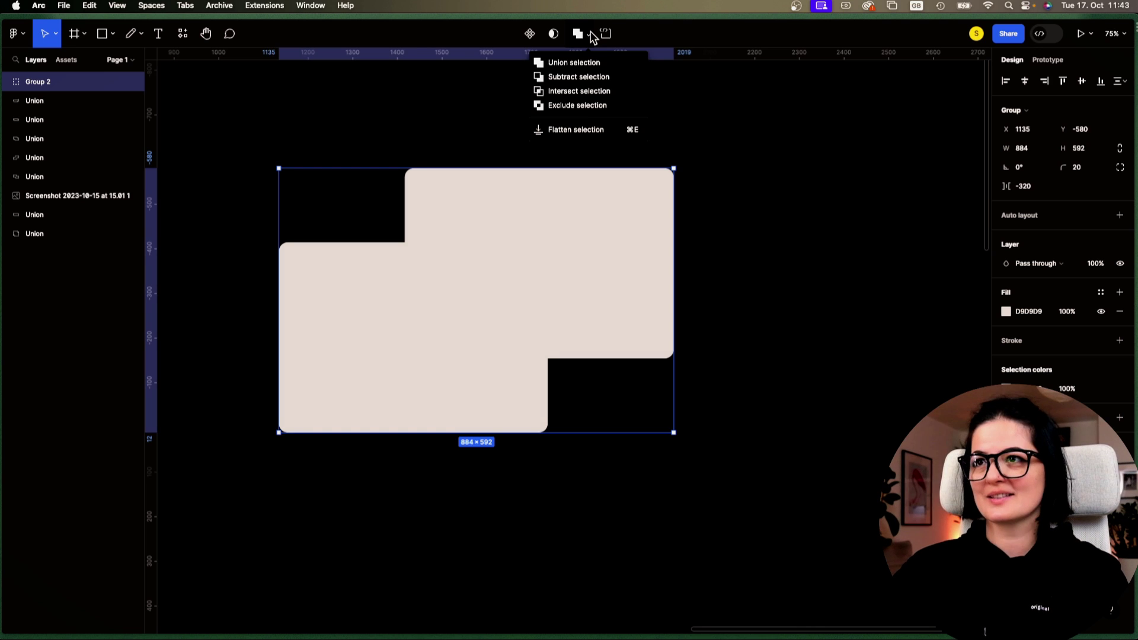
- Merge the group into a Union shape with corner radius 20 on every corner
{"action": "left_click", "coordinate": [589, 64]}
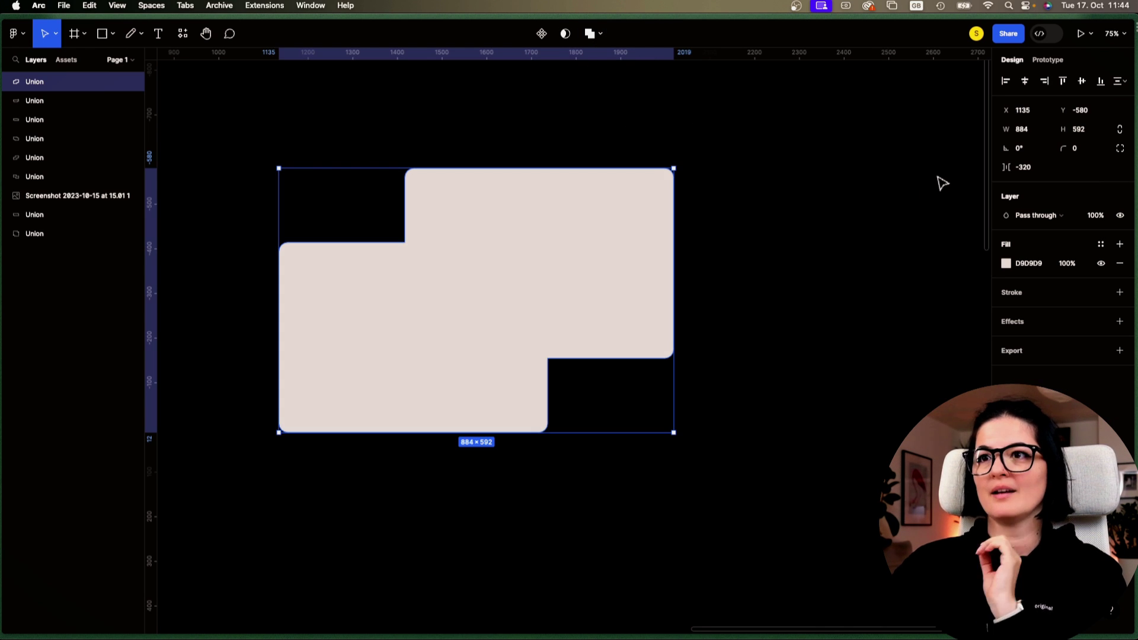
{"action": "left_click", "coordinate": [1079, 148]}
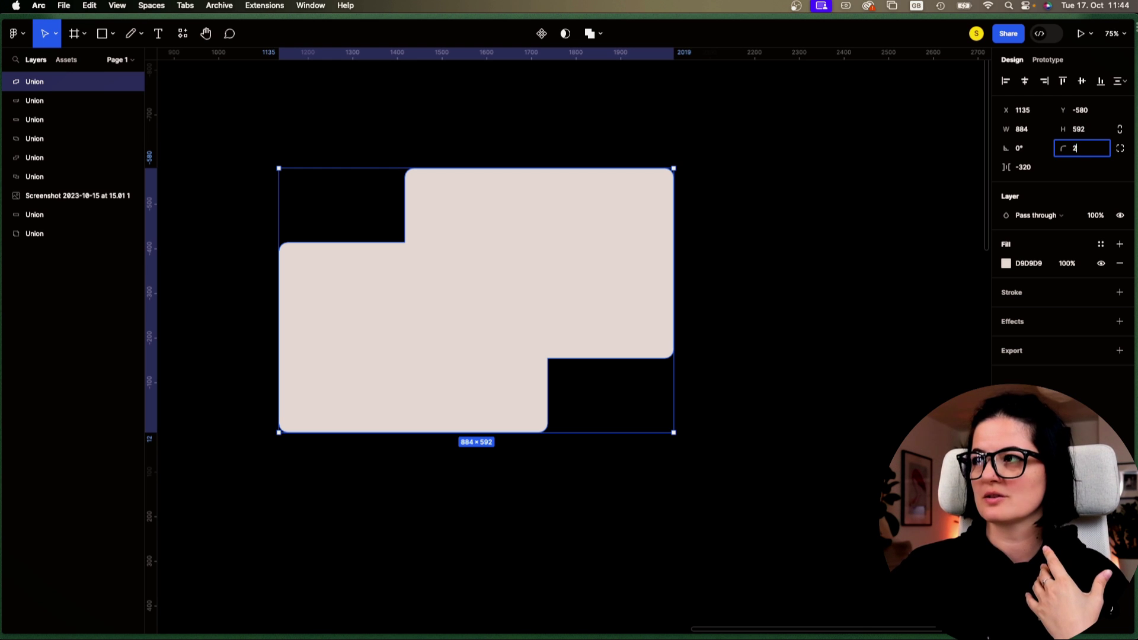
{"action": "key", "text": "Return"}
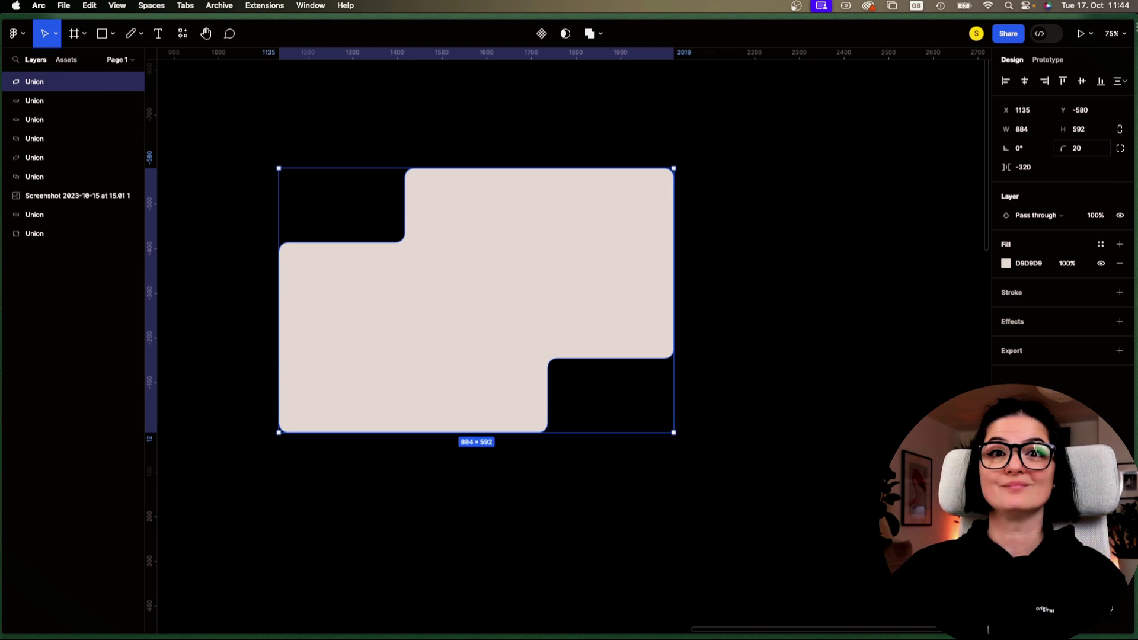
{"action": "left_click", "coordinate": [869, 312]}
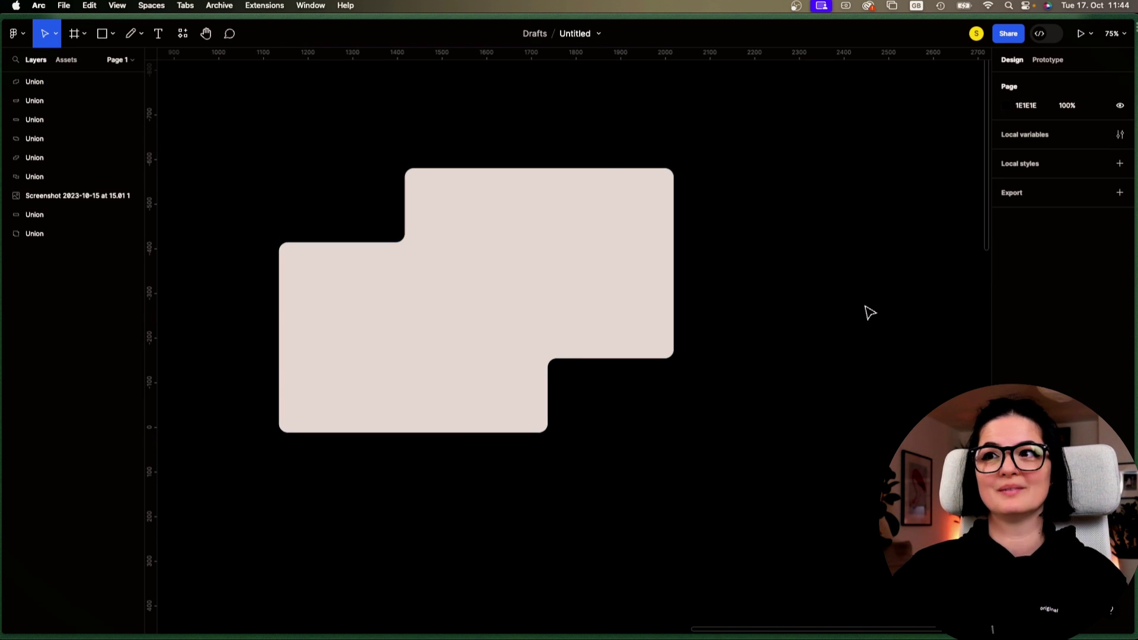
{"action": "left_click", "coordinate": [540, 237]}
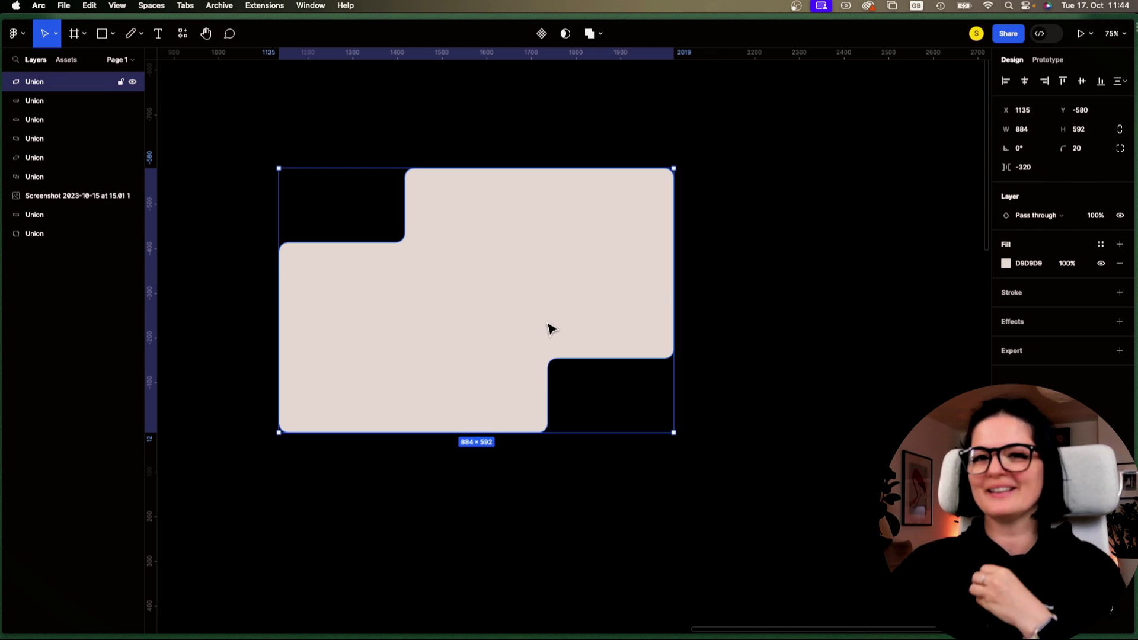
{"action": "left_click", "coordinate": [600, 33]}
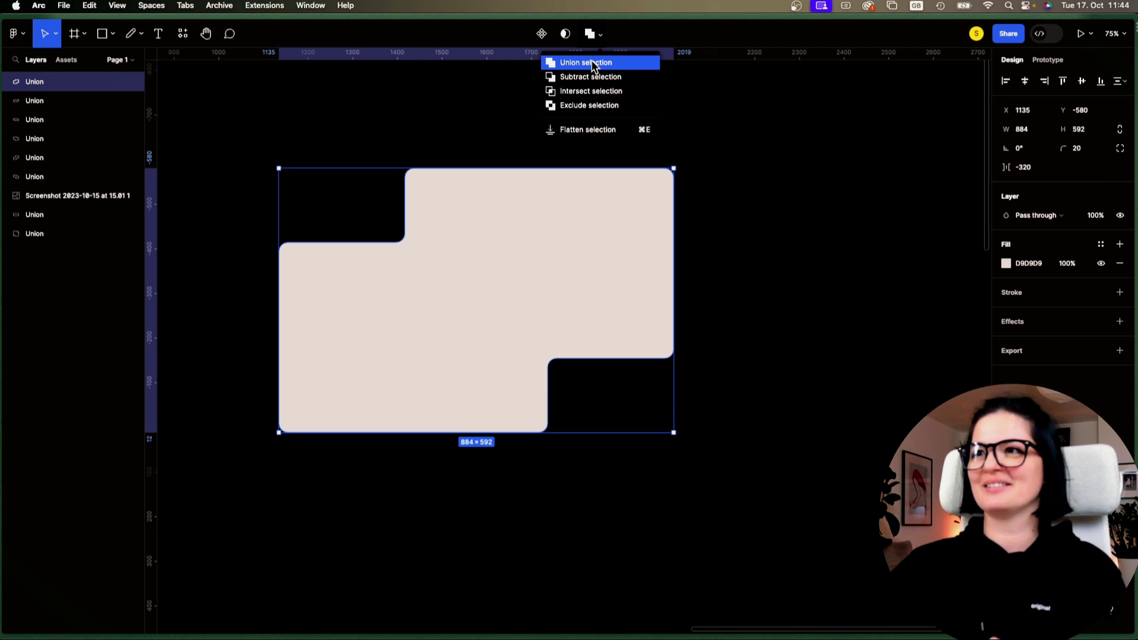
{"action": "left_click", "coordinate": [778, 289]}
- Shift the Union and Rectangle 6, and duplicate a rectangle as Rectangle 8 overlapping the right side
{"action": "left_click", "coordinate": [669, 277]}
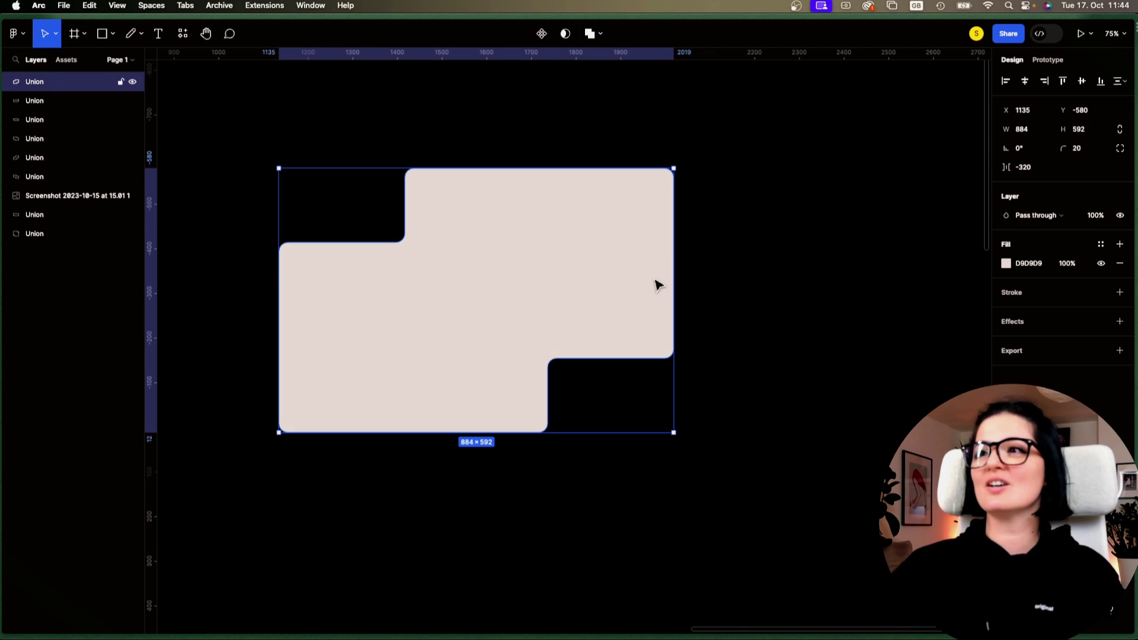
{"action": "left_click_drag", "start_coordinate": [656, 285], "coordinate": [615, 309]}
{"action": "left_click_drag", "start_coordinate": [618, 280], "coordinate": [623, 236]}
{"action": "key", "text": "super+d"}
{"action": "key", "text": "super+d"}
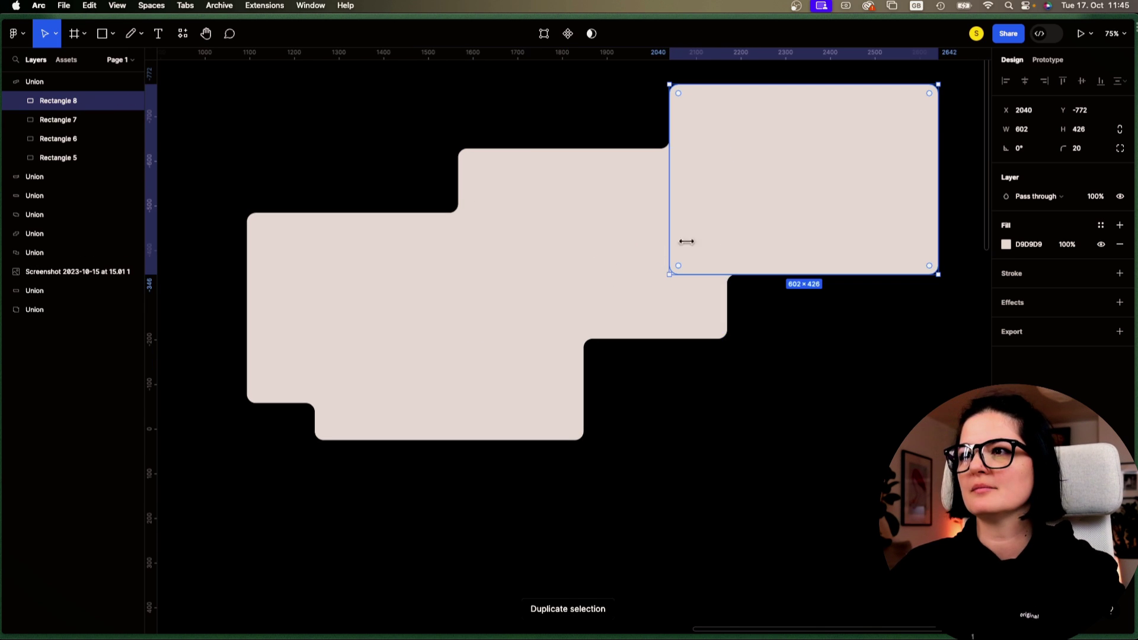
{"action": "left_click_drag", "start_coordinate": [795, 202], "coordinate": [757, 420]}
{"action": "scroll", "coordinate": [744, 492], "scroll_direction": "right", "scroll_amount": 2}
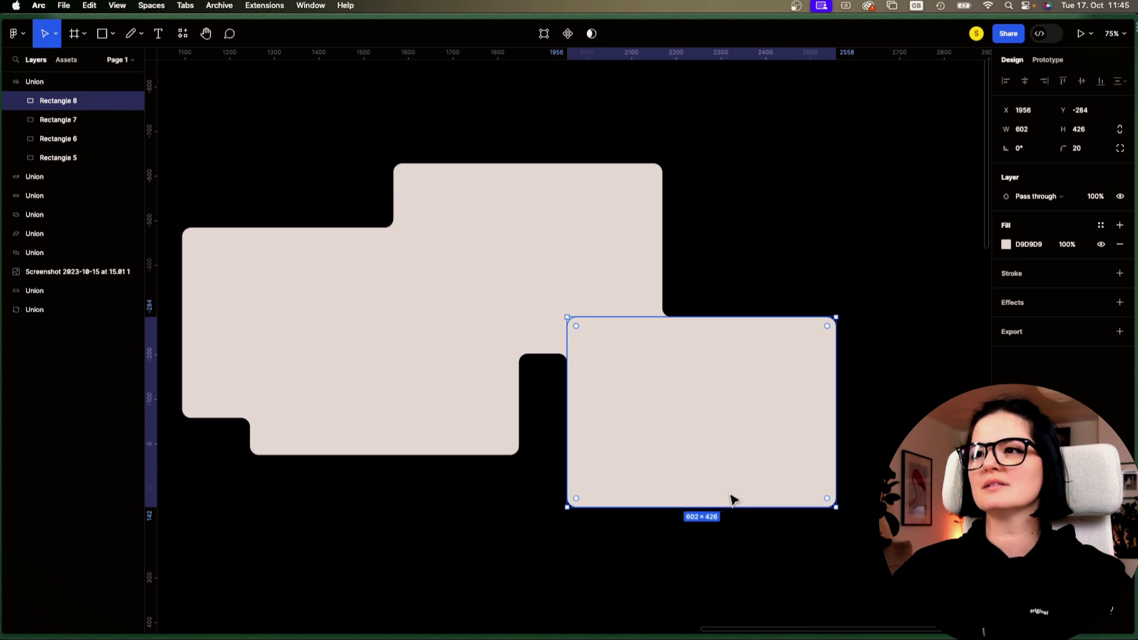
{"action": "left_click", "coordinate": [592, 574]}
- Reposition the Union and move Rectangle 6 left and up to form the wider stepped outline
{"action": "right_click", "coordinate": [611, 572]}
{"action": "left_click", "coordinate": [483, 529]}
{"action": "scroll", "coordinate": [483, 529], "scroll_direction": "down", "scroll_amount": 3}
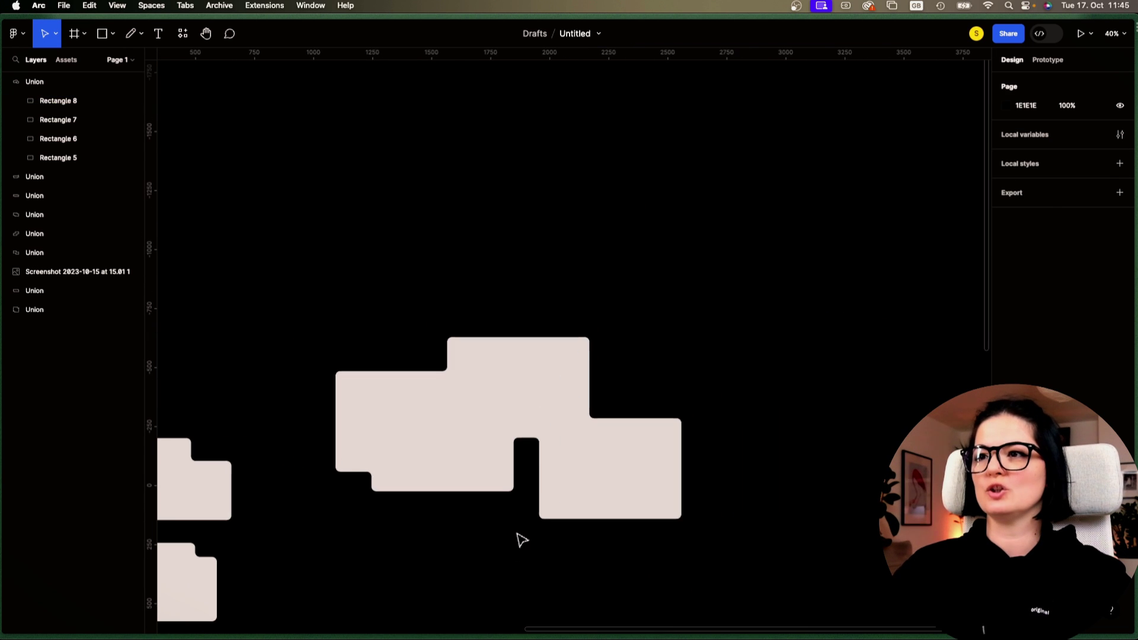
{"action": "left_click_drag", "start_coordinate": [500, 449], "coordinate": [579, 363]}
{"action": "left_click", "coordinate": [678, 487]}
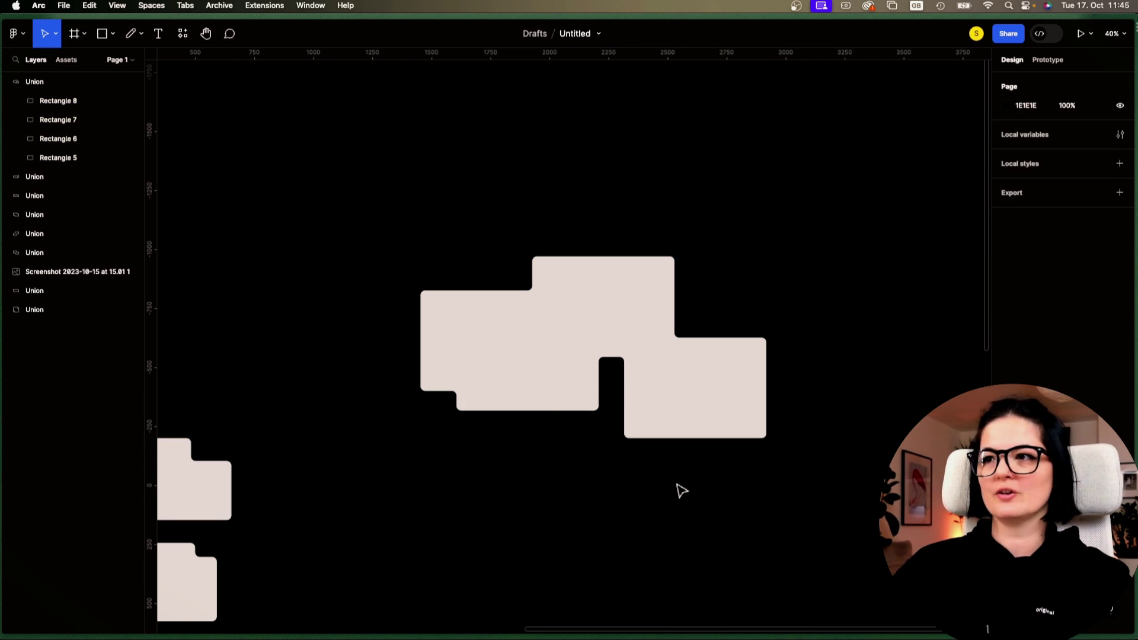
{"action": "left_click", "coordinate": [497, 354]}
{"action": "double_click", "coordinate": [493, 353]}
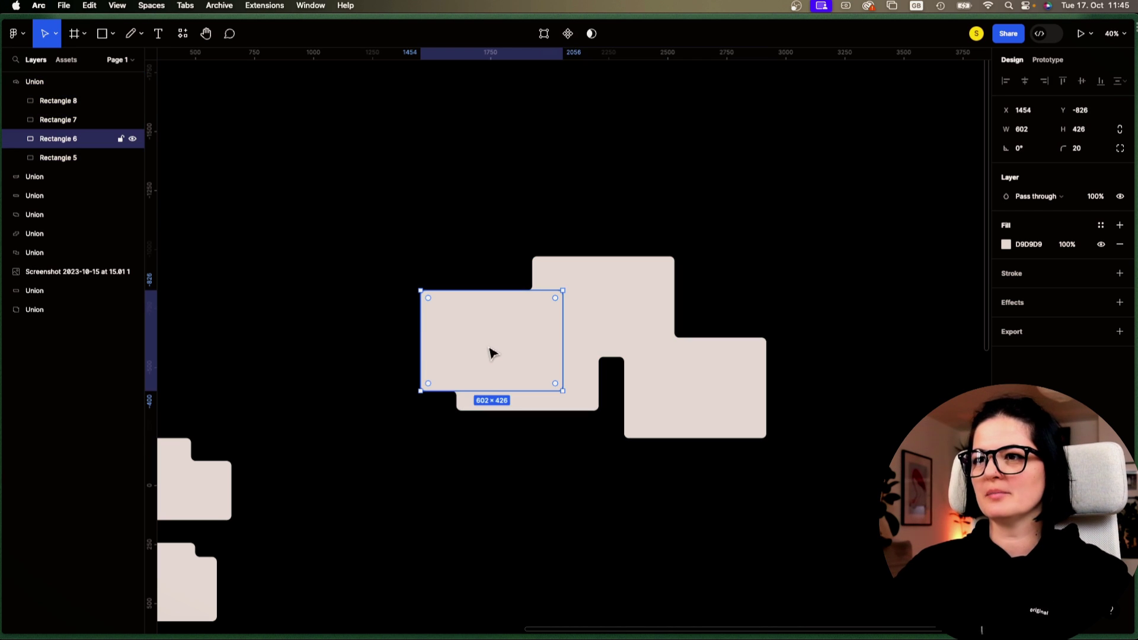
{"action": "left_click_drag", "start_coordinate": [432, 341], "coordinate": [381, 319]}
{"action": "left_click", "coordinate": [422, 440]}
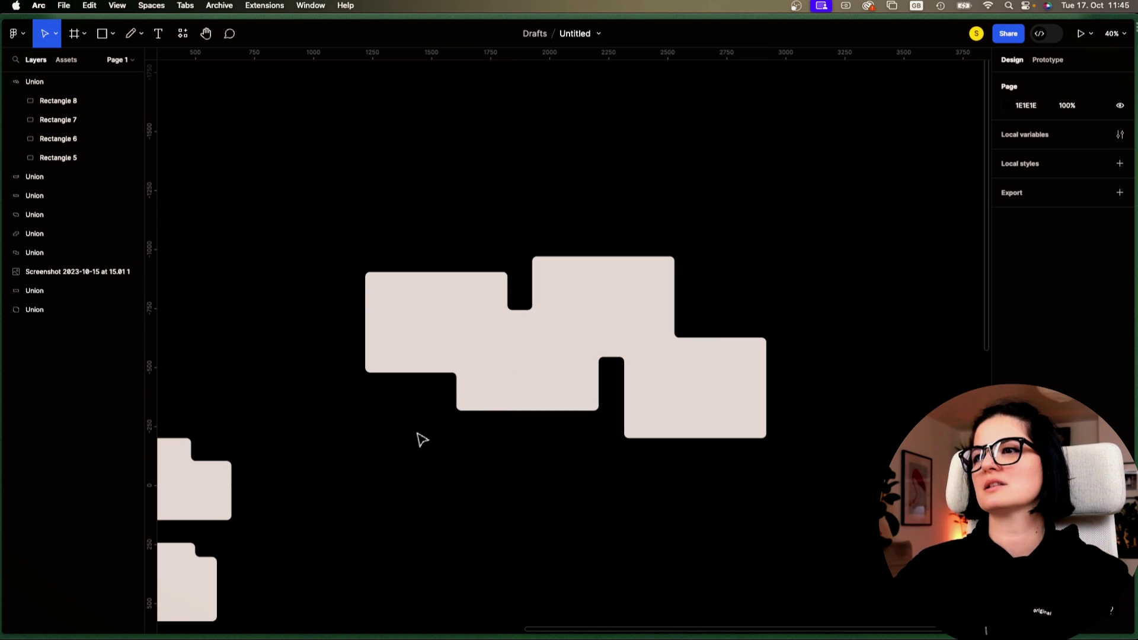
{"action": "left_click", "coordinate": [531, 346]}
- Add an export setting for the Union, change PNG to SVG, and export the file
{"action": "left_click", "coordinate": [1084, 336]}
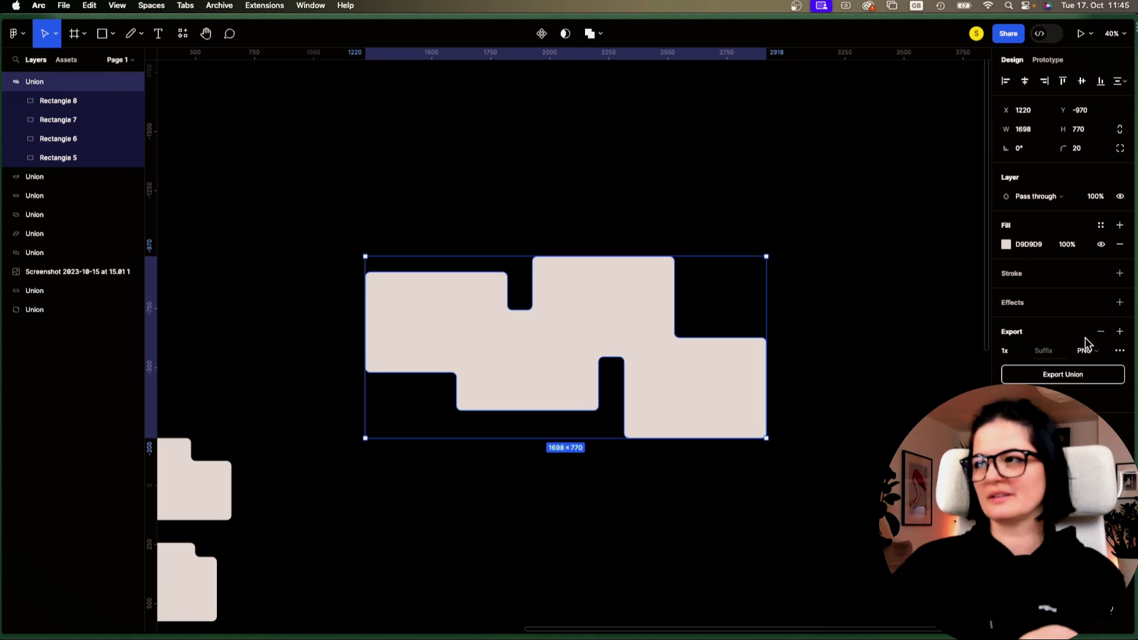
{"action": "left_click", "coordinate": [1091, 355]}
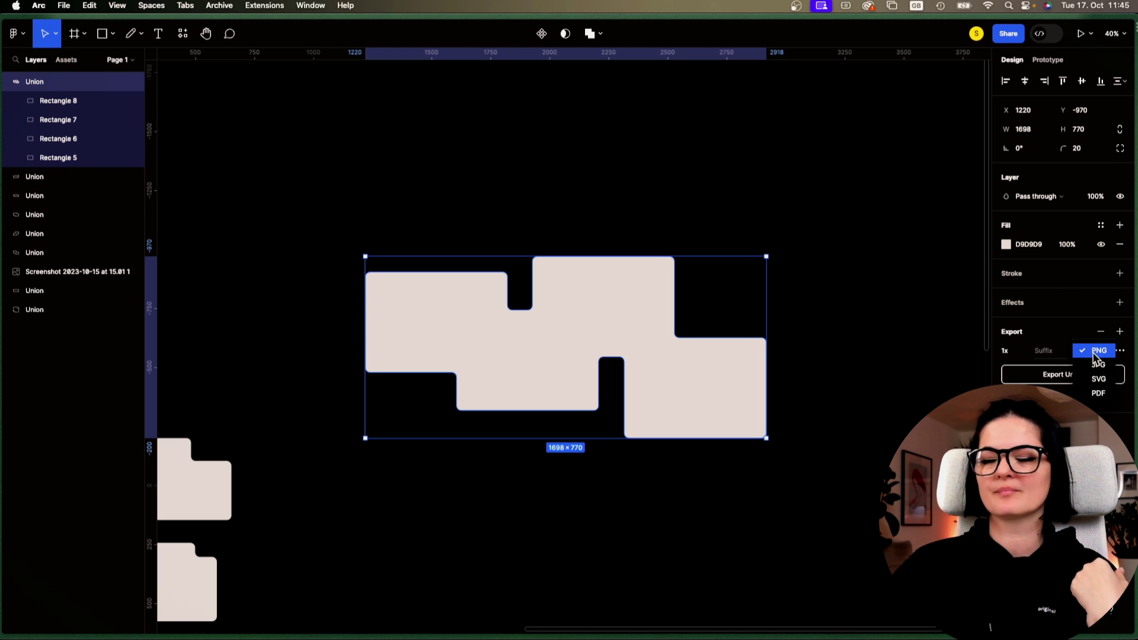
{"action": "left_click", "coordinate": [1096, 351]}
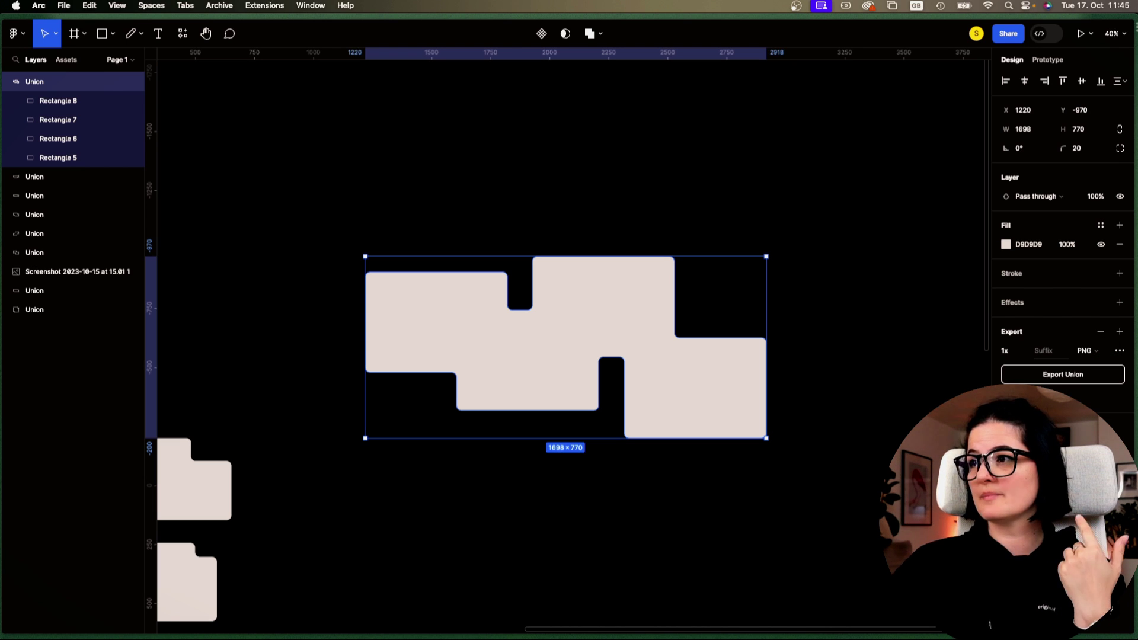
{"action": "left_click", "coordinate": [1086, 350]}
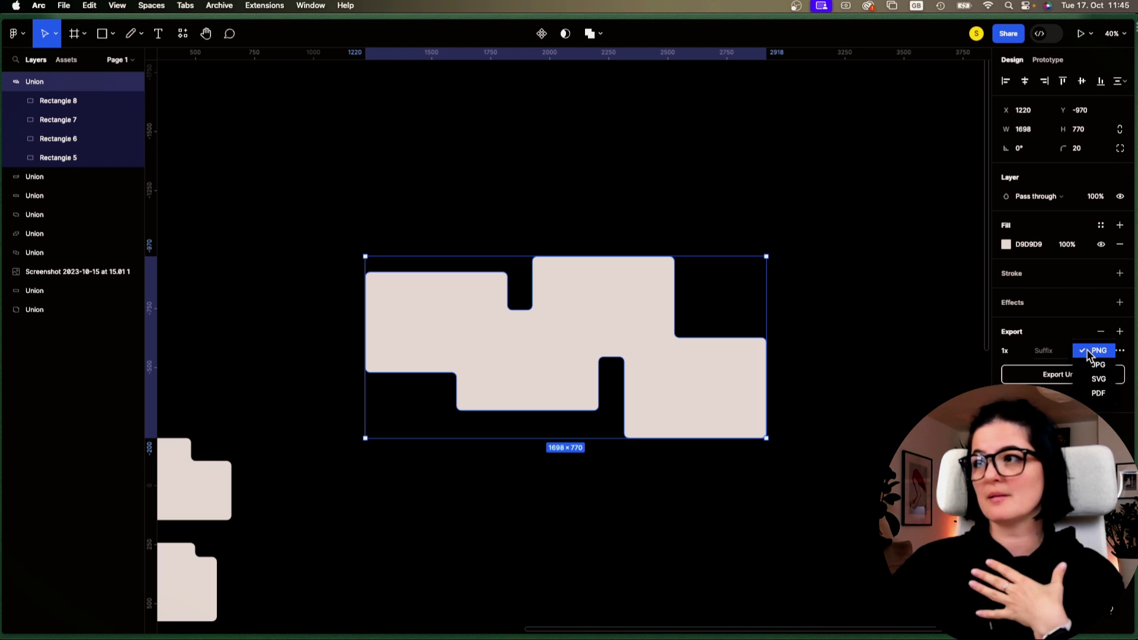
{"action": "left_click", "coordinate": [1099, 379]}
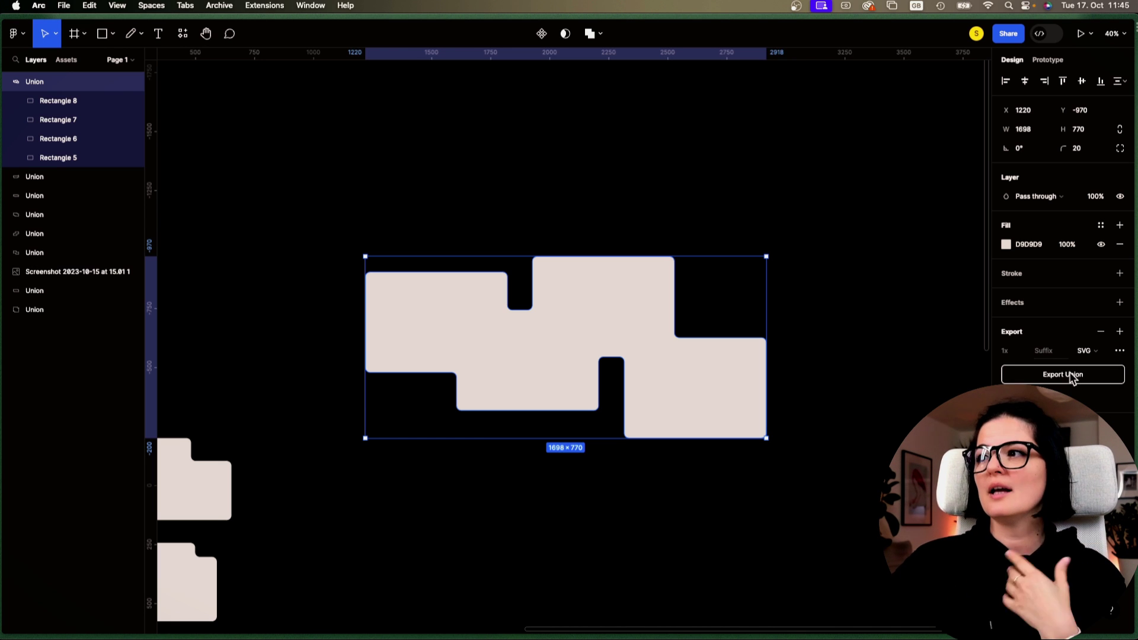
{"action": "left_click", "coordinate": [1070, 372]}
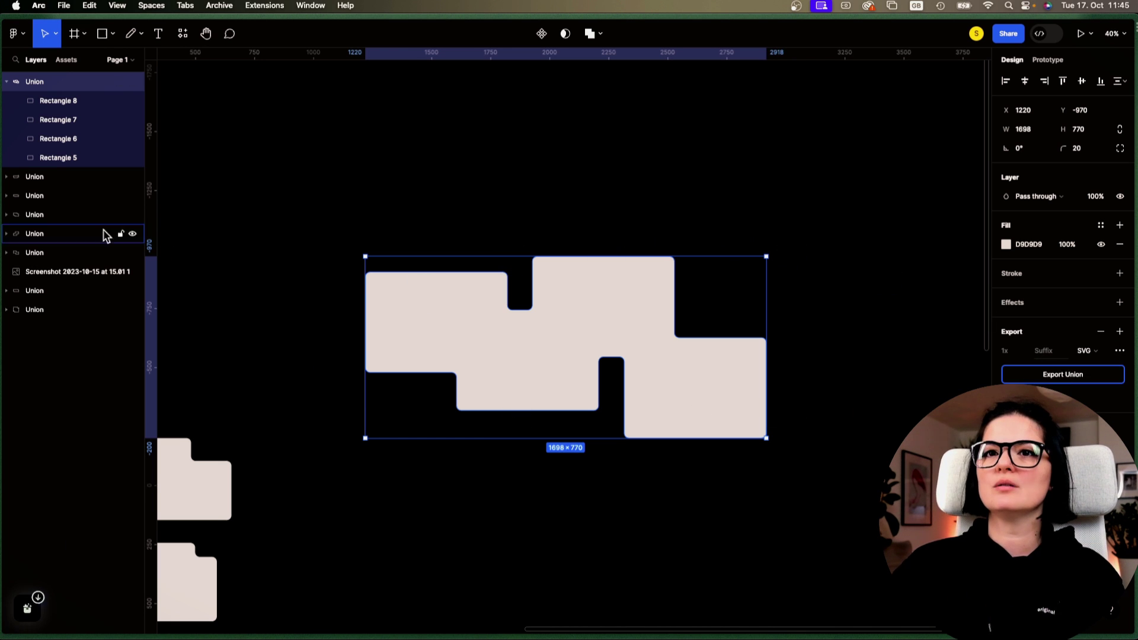
- Upload Union (11).svg and use it as the hero image's mask shape
{"action": "mouse_move", "coordinate": [20, 323]}
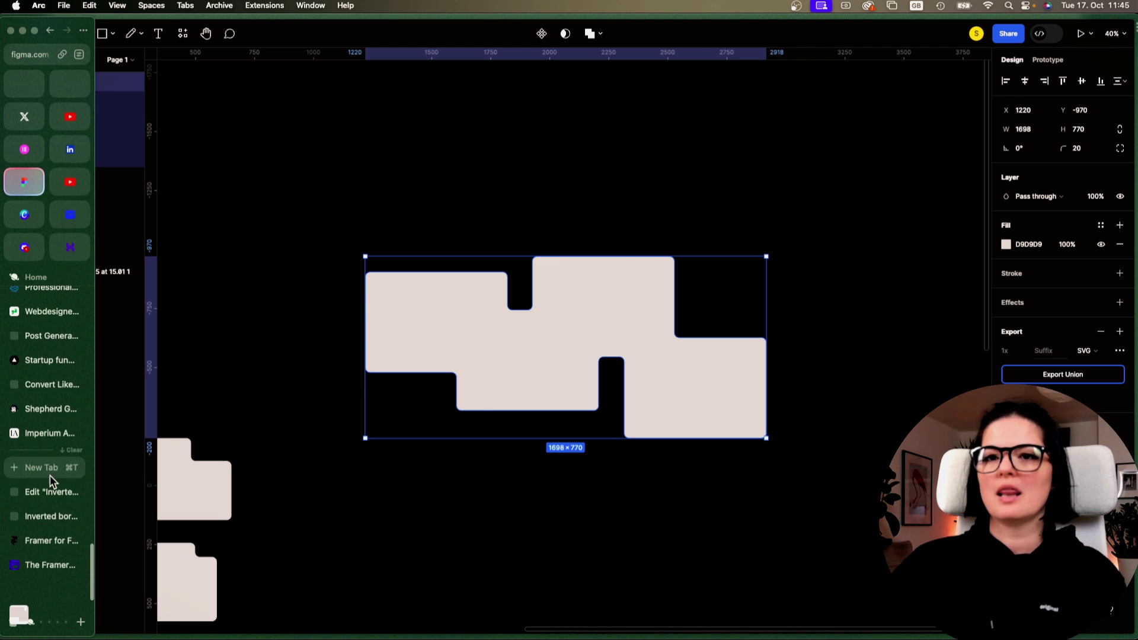
{"action": "left_click", "coordinate": [50, 491]}
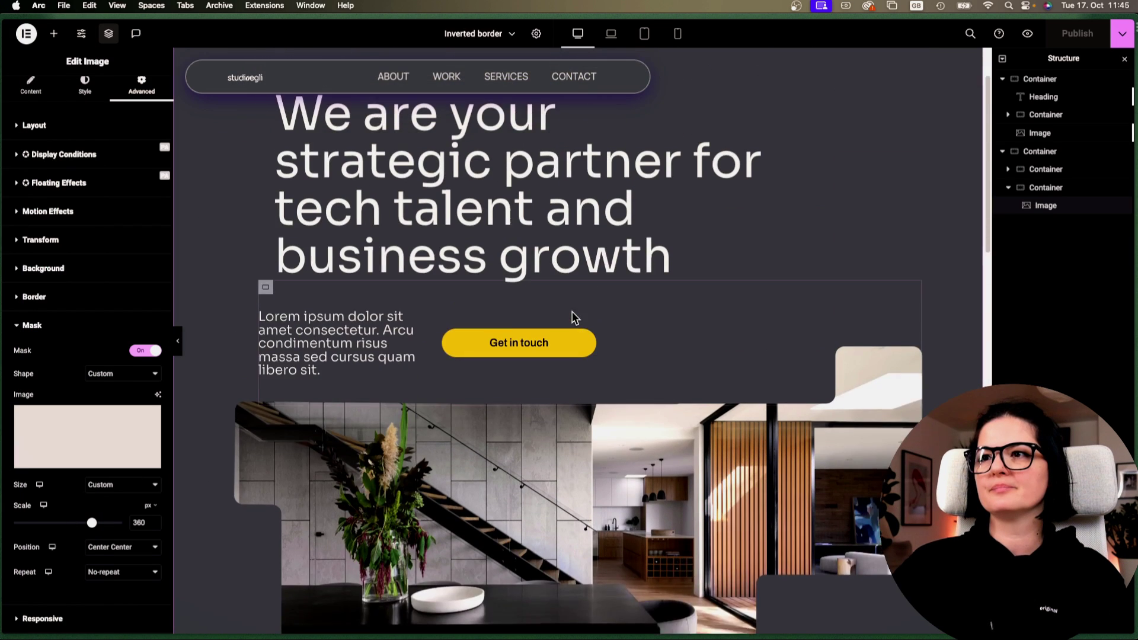
{"action": "scroll", "coordinate": [572, 323], "scroll_direction": "down", "scroll_amount": 3}
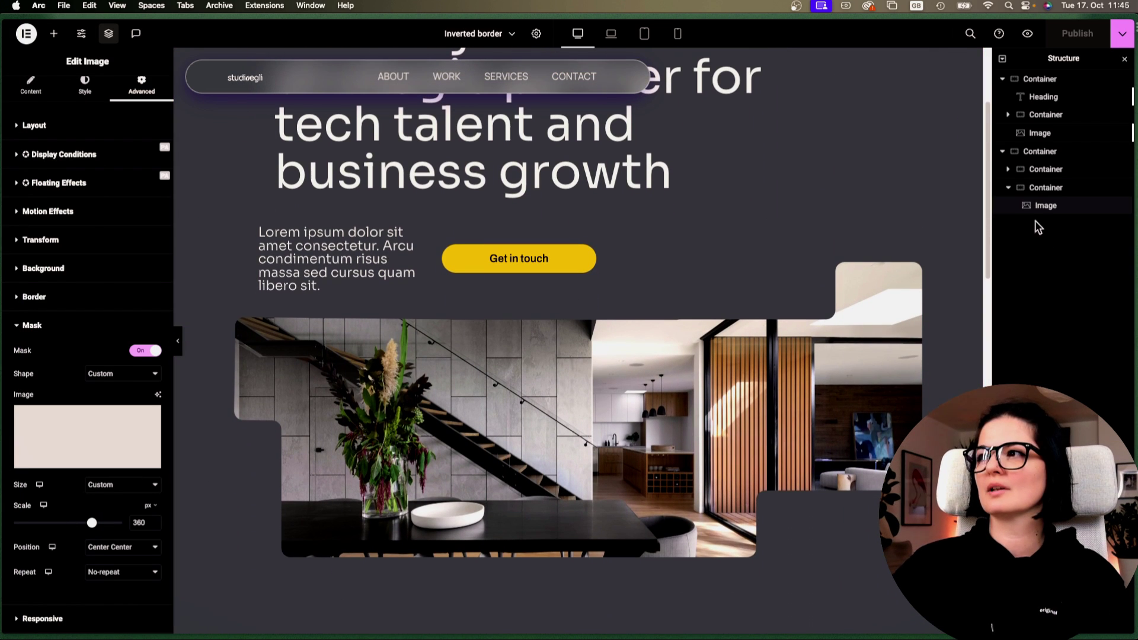
{"action": "left_click", "coordinate": [1036, 135]}
{"action": "scroll", "coordinate": [97, 335], "scroll_direction": "down", "scroll_amount": 5}
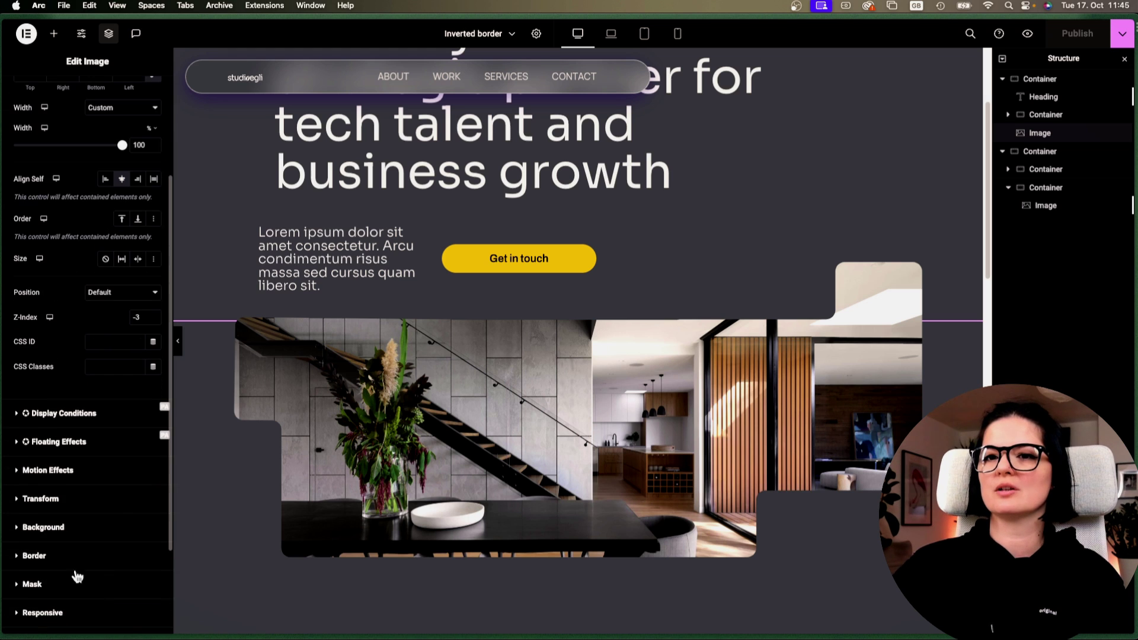
{"action": "left_click", "coordinate": [48, 598]}
{"action": "left_click", "coordinate": [95, 439]}
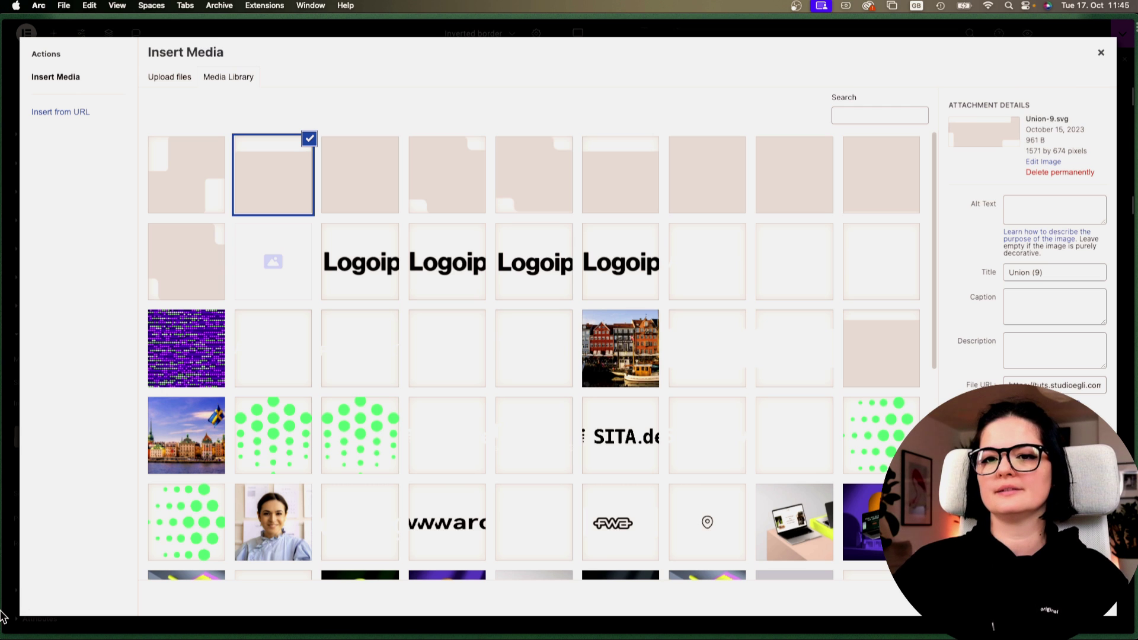
{"action": "mouse_move", "coordinate": [2, 516]}
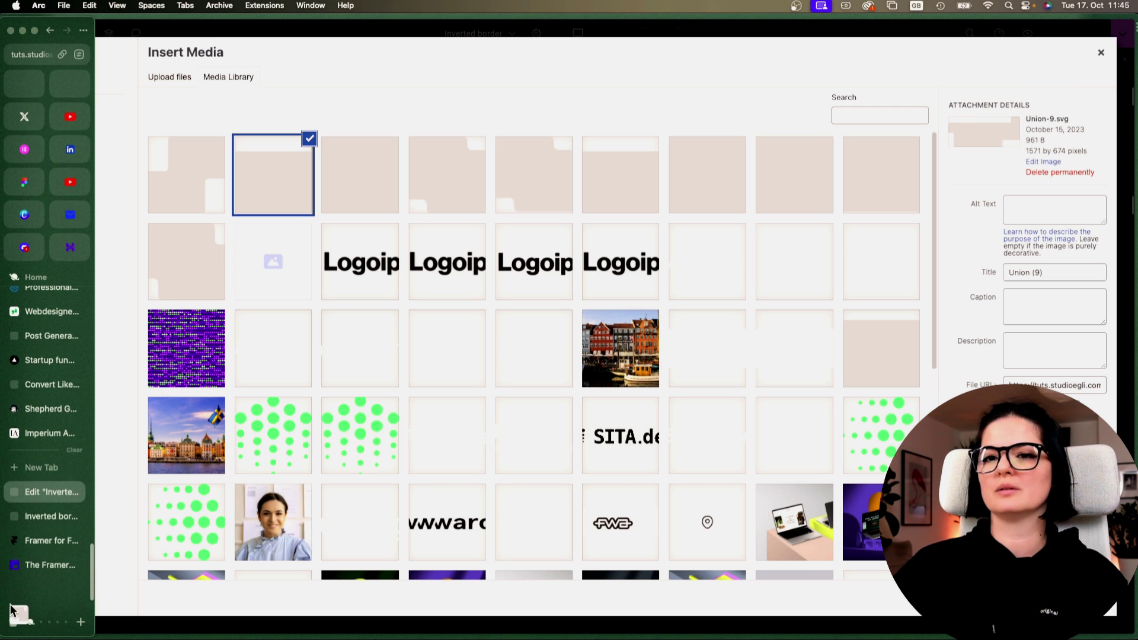
{"action": "left_click_drag", "start_coordinate": [143, 525], "coordinate": [292, 300]}
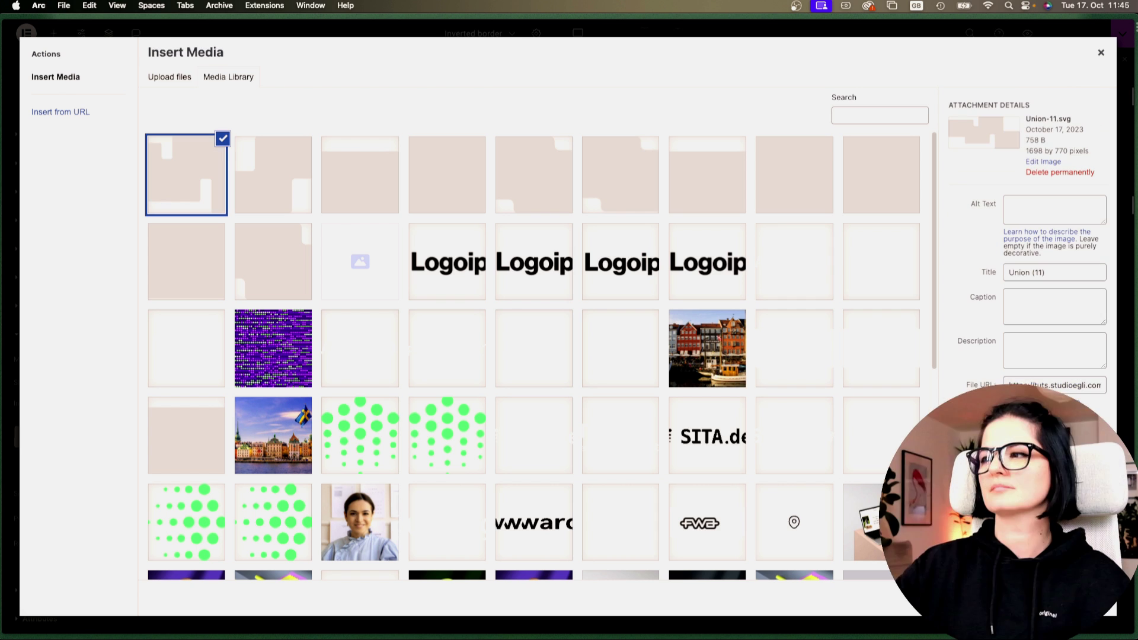
{"action": "left_click", "coordinate": [1076, 600]}
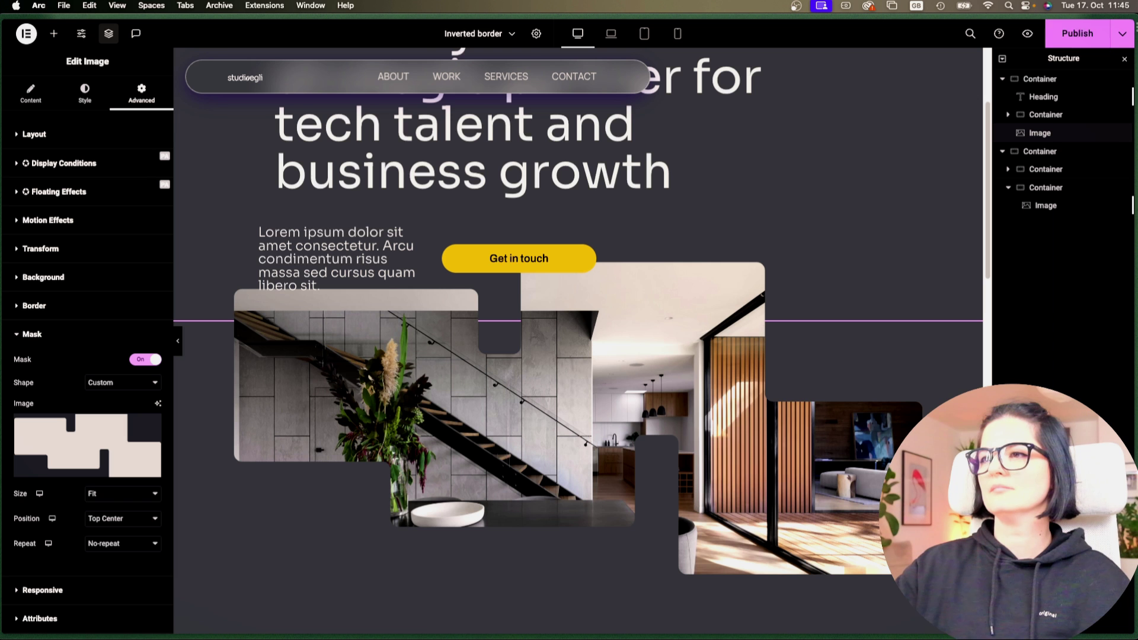
- Change the hero image's top margin from -100 to 0 and preview the result
{"action": "left_click", "coordinate": [178, 342]}
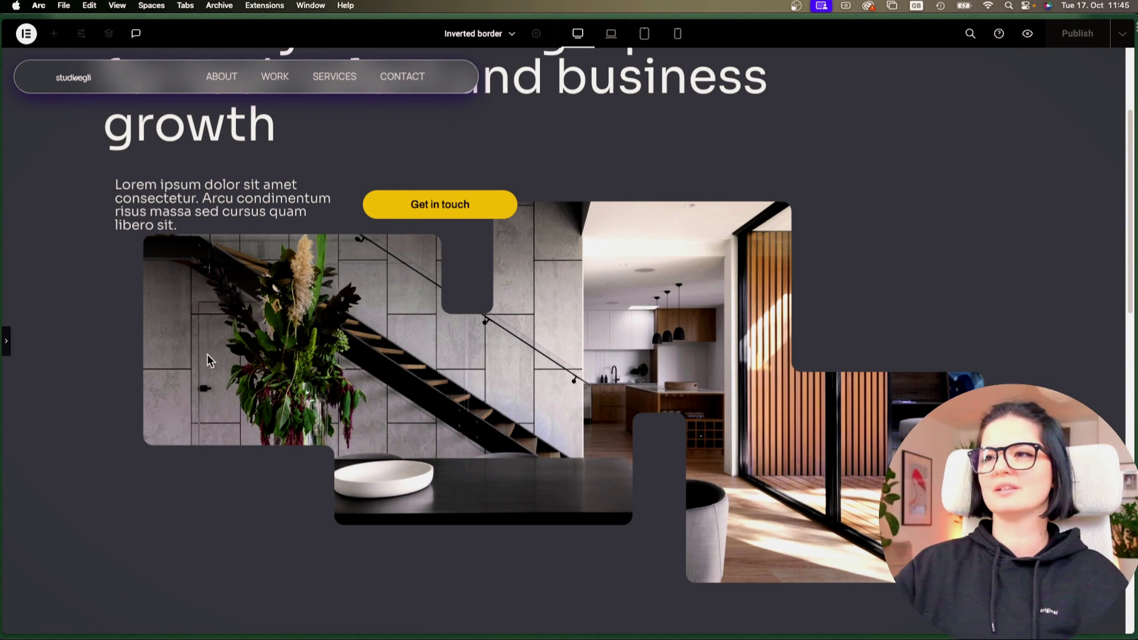
{"action": "left_click", "coordinate": [20, 335]}
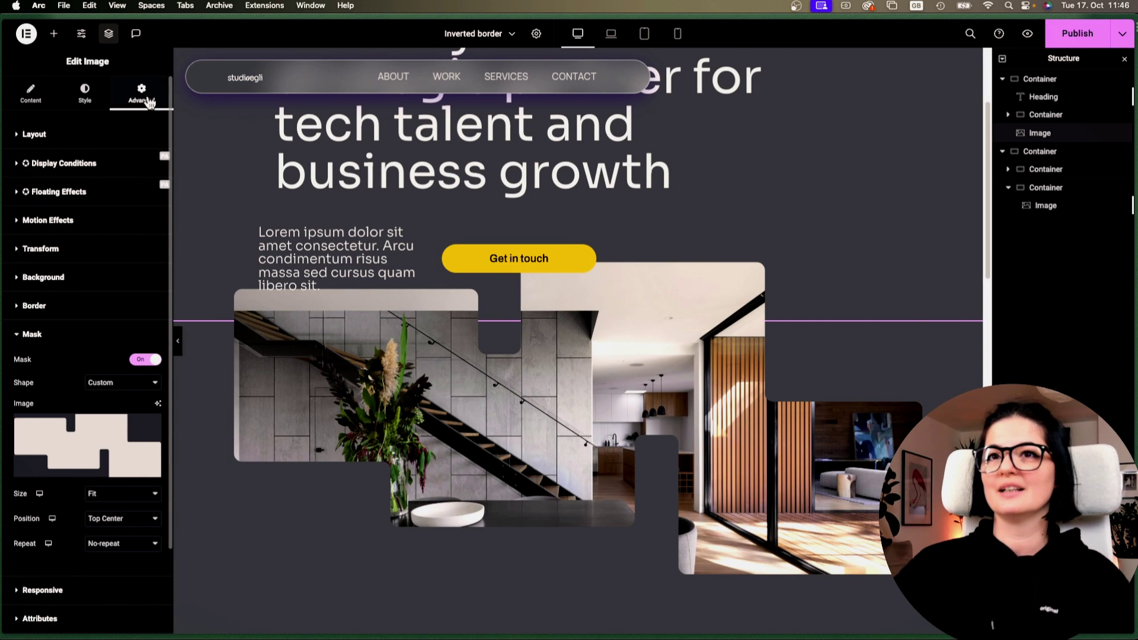
{"action": "left_click", "coordinate": [63, 142]}
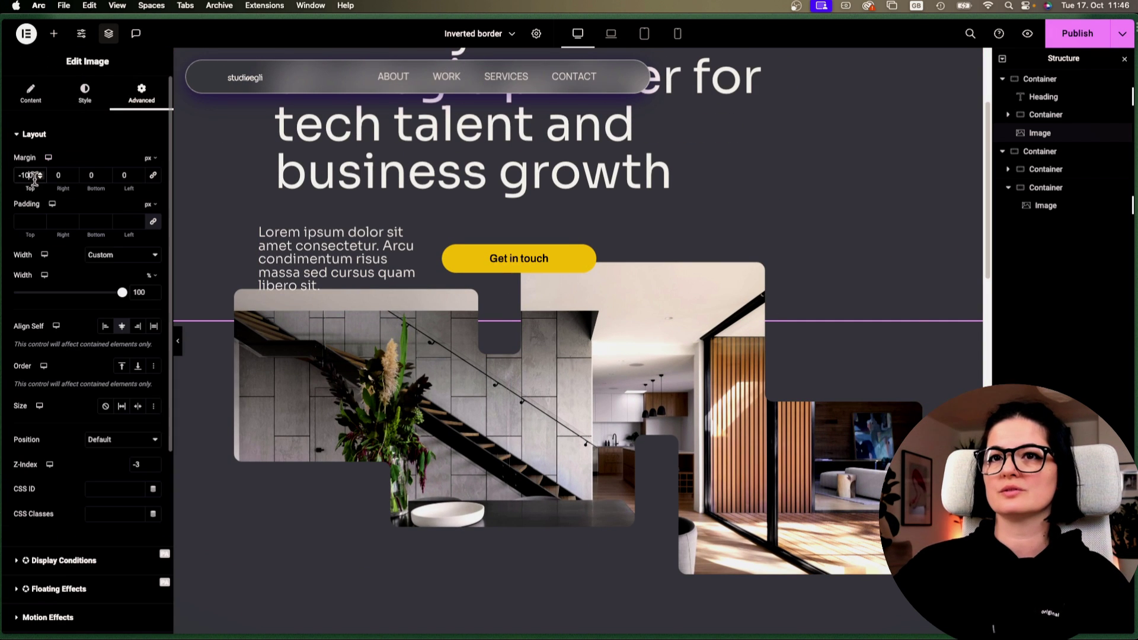
{"action": "double_click", "coordinate": [30, 176]}
{"action": "type", "text": "0"}
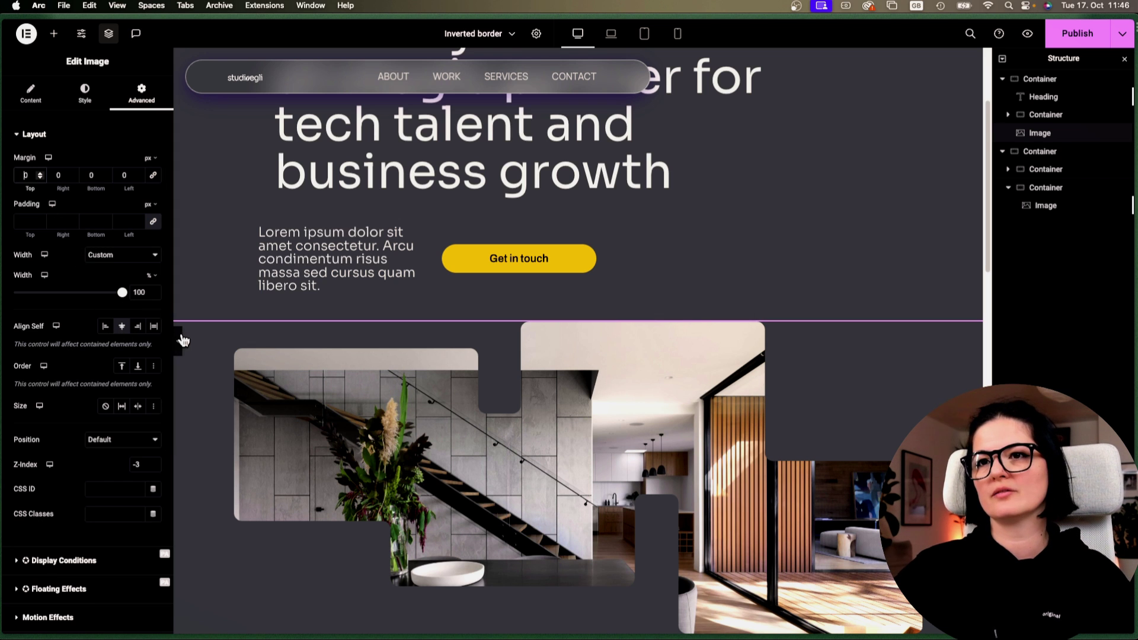
{"action": "left_click", "coordinate": [182, 339]}
{"action": "scroll", "coordinate": [507, 327], "scroll_direction": "down", "scroll_amount": 3}
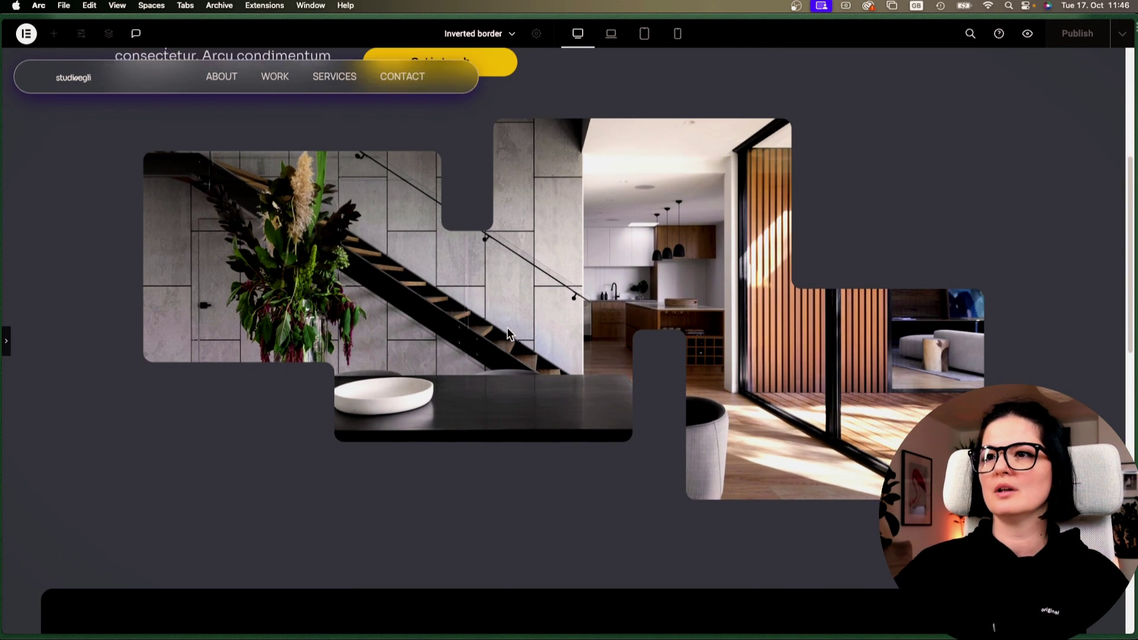
{"action": "scroll", "coordinate": [507, 334], "scroll_direction": "up", "scroll_amount": 5}
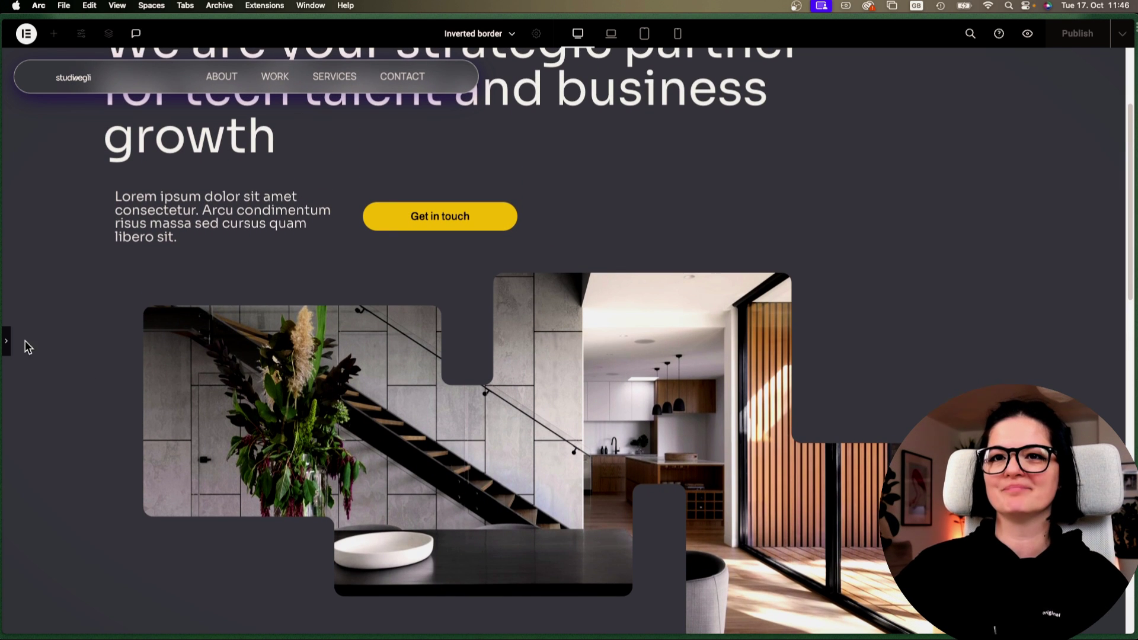
{"action": "left_click", "coordinate": [9, 341]}
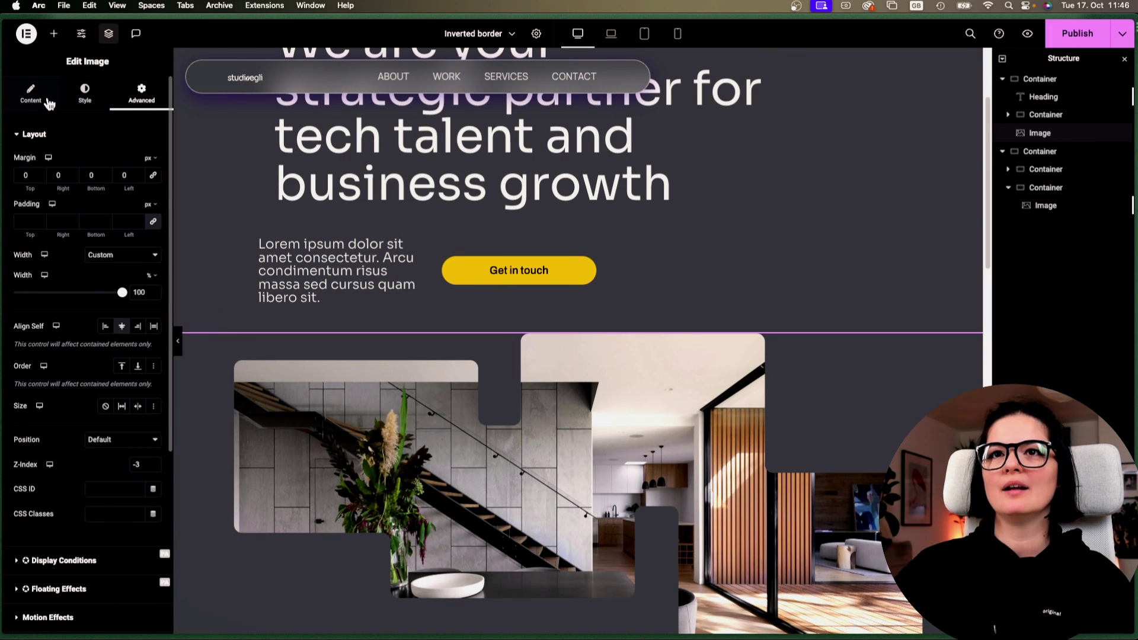
- Set the masked image's width to 100%, previewing the change
{"action": "left_click", "coordinate": [86, 95]}
{"action": "left_click_drag", "start_coordinate": [105, 180], "coordinate": [113, 183]}
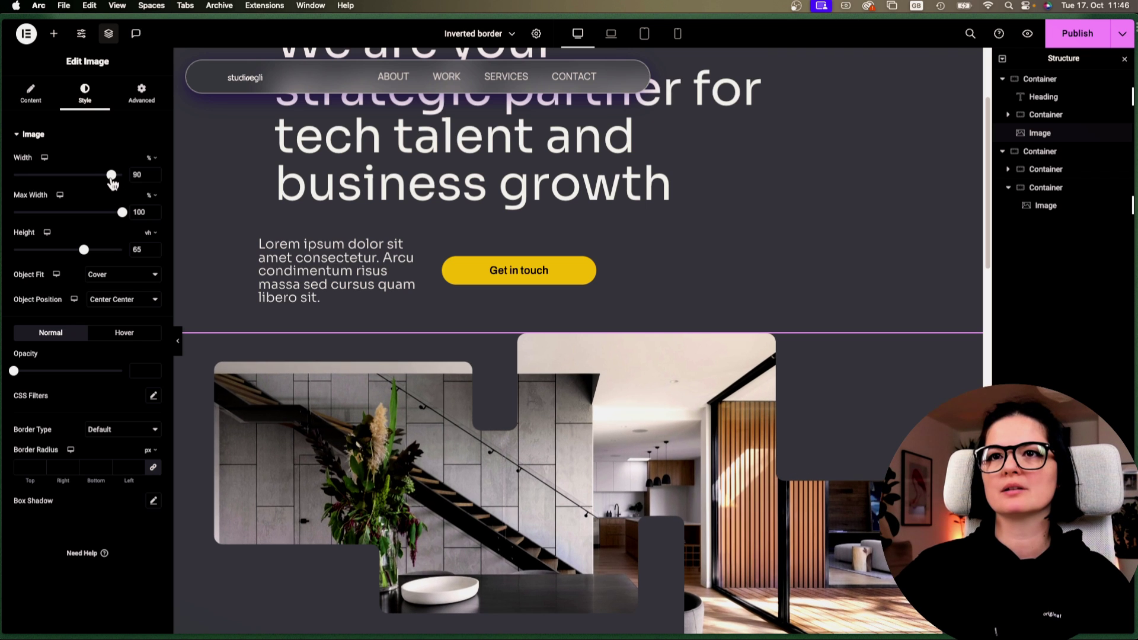
{"action": "left_click", "coordinate": [180, 344]}
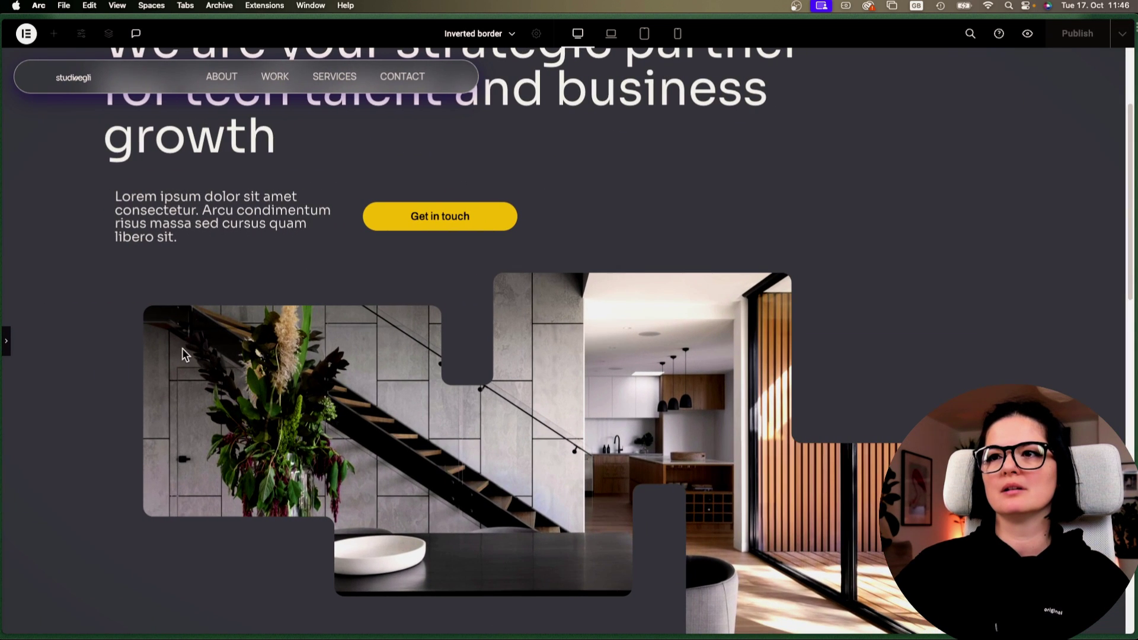
{"action": "left_click", "coordinate": [9, 341]}
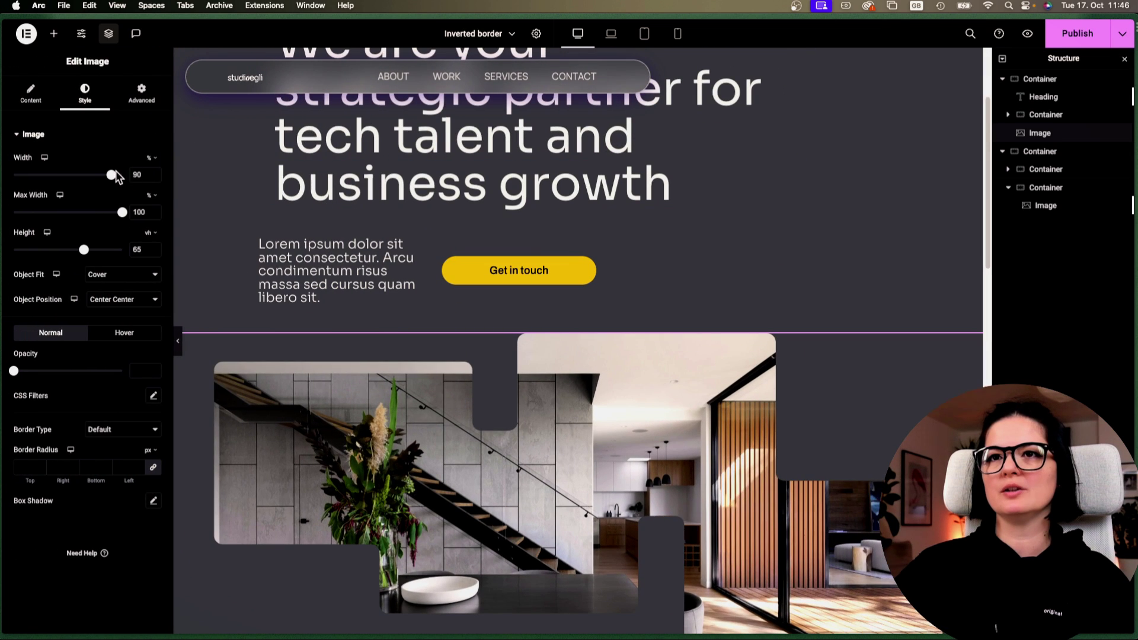
{"action": "left_click_drag", "start_coordinate": [114, 175], "coordinate": [135, 176]}
{"action": "left_click", "coordinate": [181, 342]}
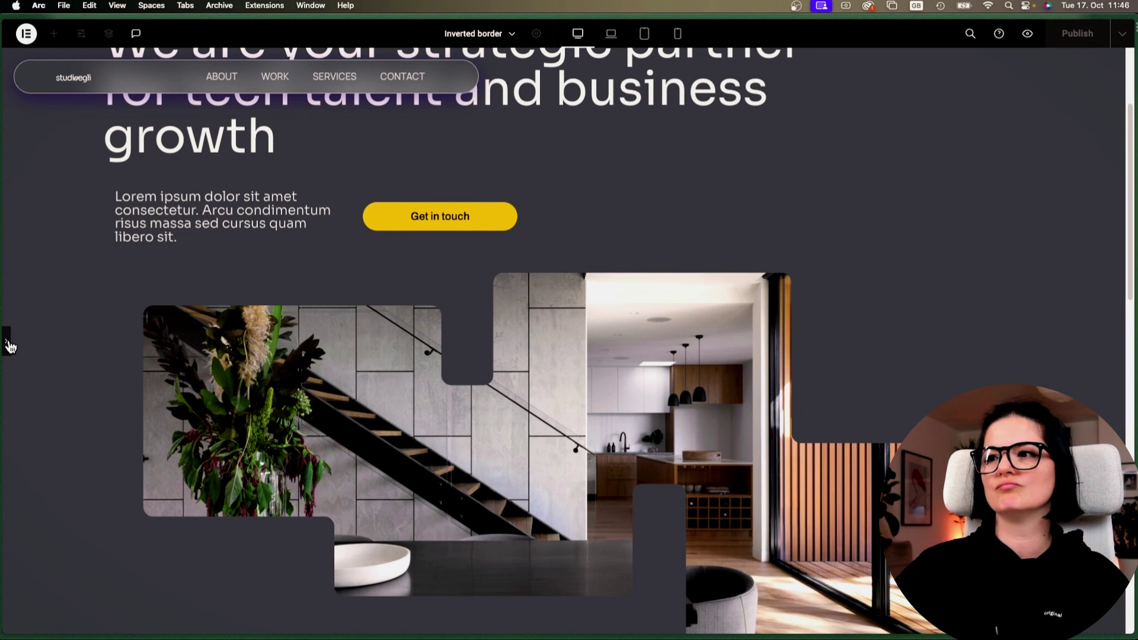
{"action": "scroll", "coordinate": [347, 387], "scroll_direction": "down", "scroll_amount": 5}
{"action": "left_click", "coordinate": [10, 347]}
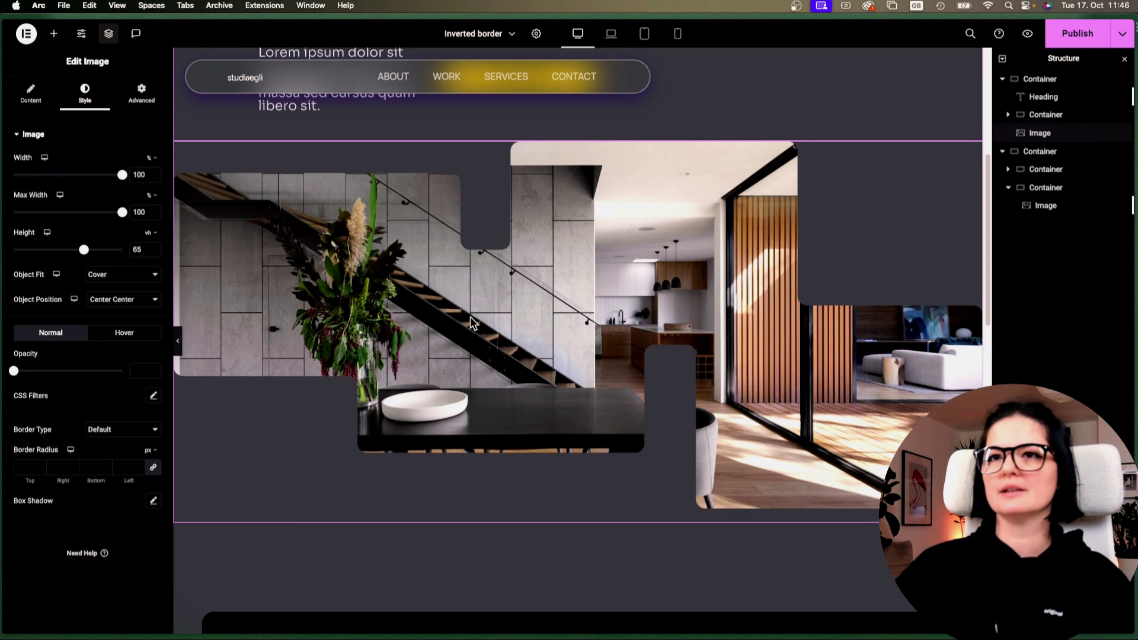
- Set the masked image's height to about 85 vh after previewing a taller version
{"action": "left_click_drag", "start_coordinate": [93, 254], "coordinate": [125, 252]}
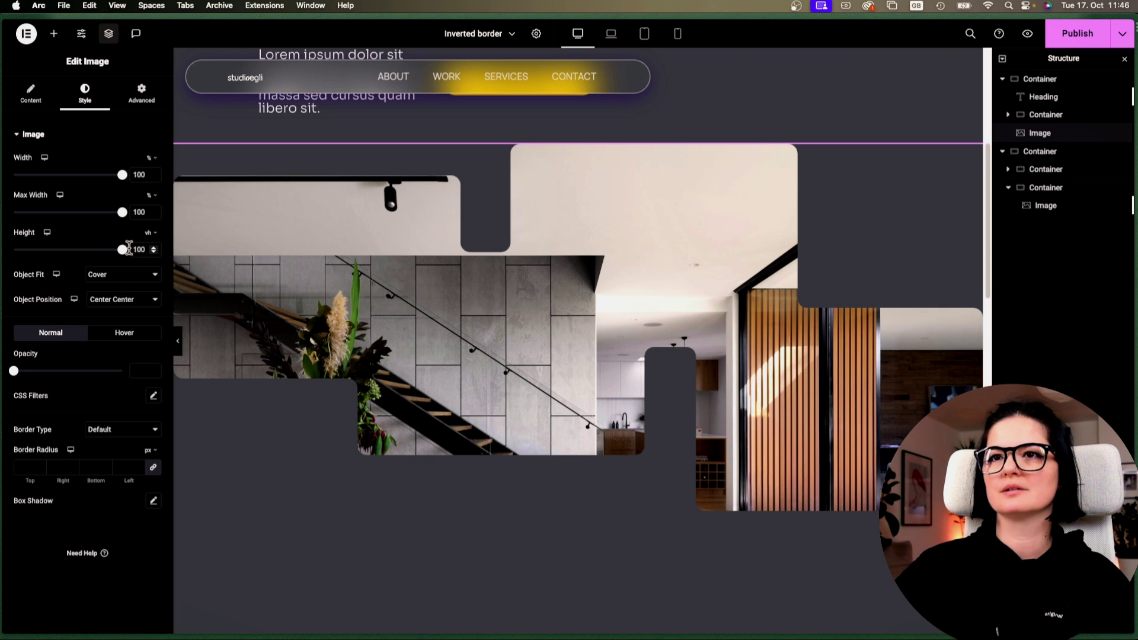
{"action": "left_click", "coordinate": [179, 345]}
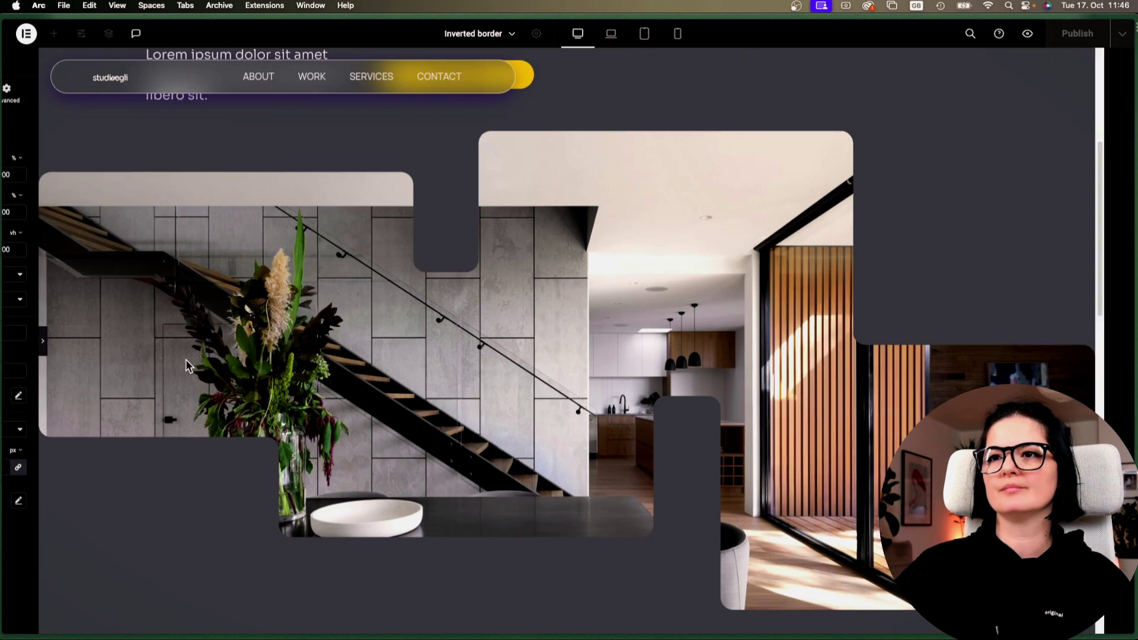
{"action": "scroll", "coordinate": [236, 356], "scroll_direction": "down", "scroll_amount": 2}
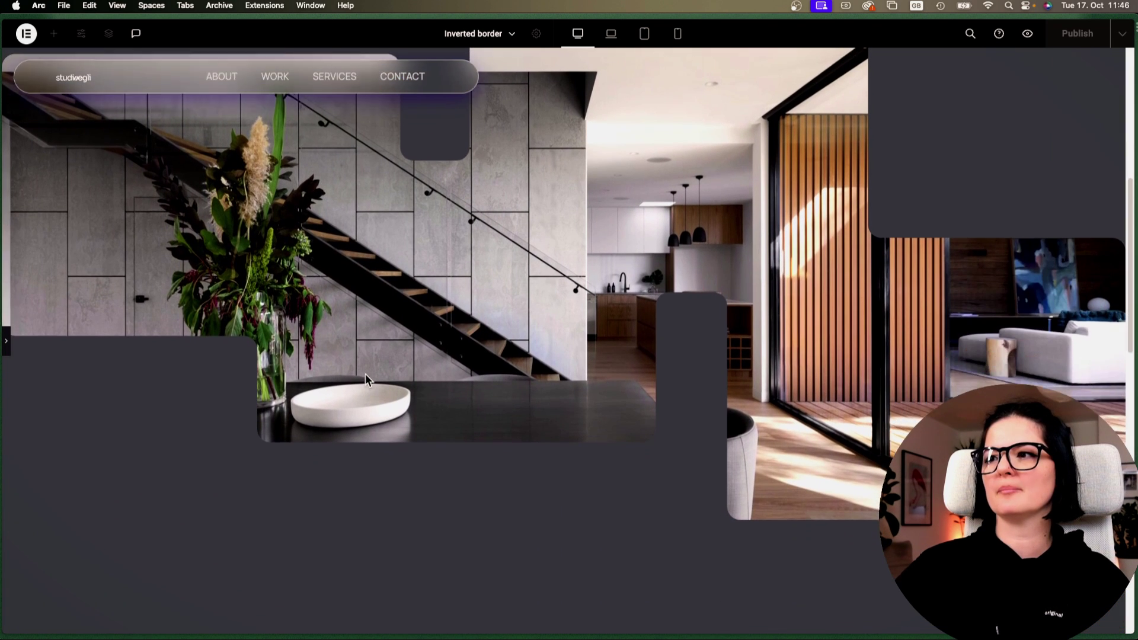
{"action": "left_click", "coordinate": [7, 341]}
{"action": "left_click_drag", "start_coordinate": [122, 254], "coordinate": [106, 255]}
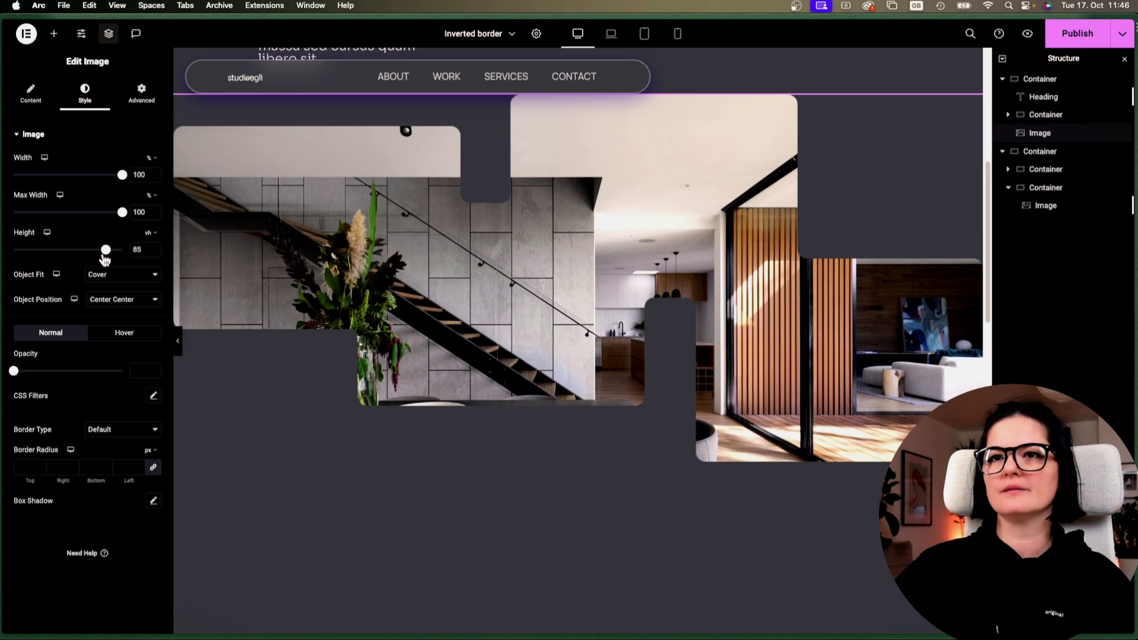
{"action": "left_click", "coordinate": [180, 346]}
{"action": "scroll", "coordinate": [244, 387], "scroll_direction": "up", "scroll_amount": 5}
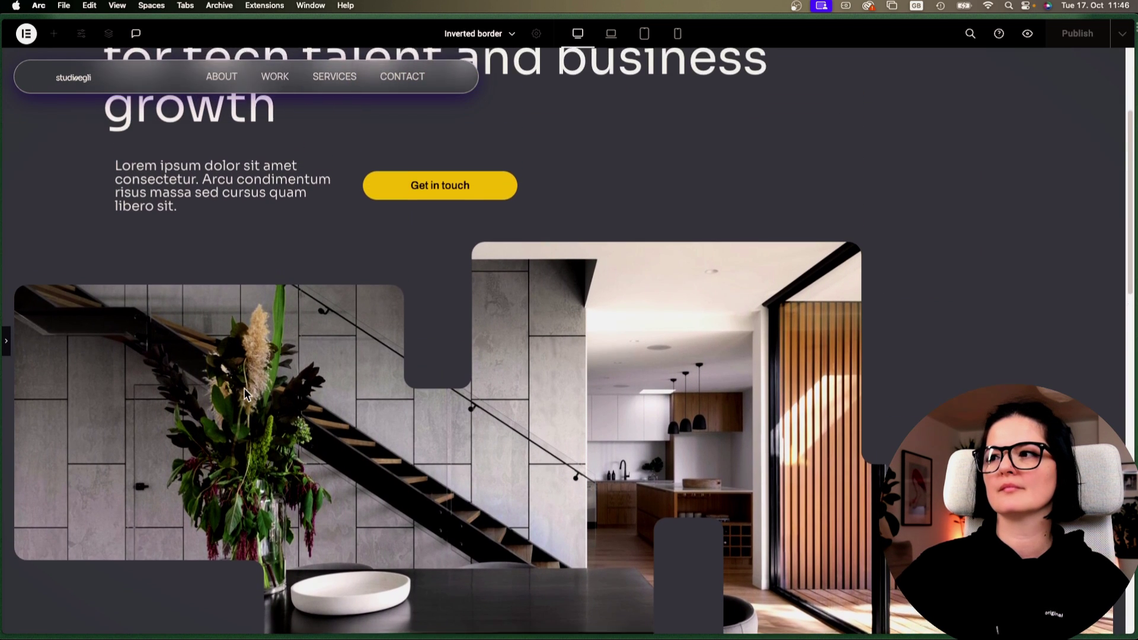
{"action": "scroll", "coordinate": [244, 387], "scroll_direction": "down", "scroll_amount": 4}
{"action": "scroll", "coordinate": [244, 388], "scroll_direction": "up", "scroll_amount": 2}
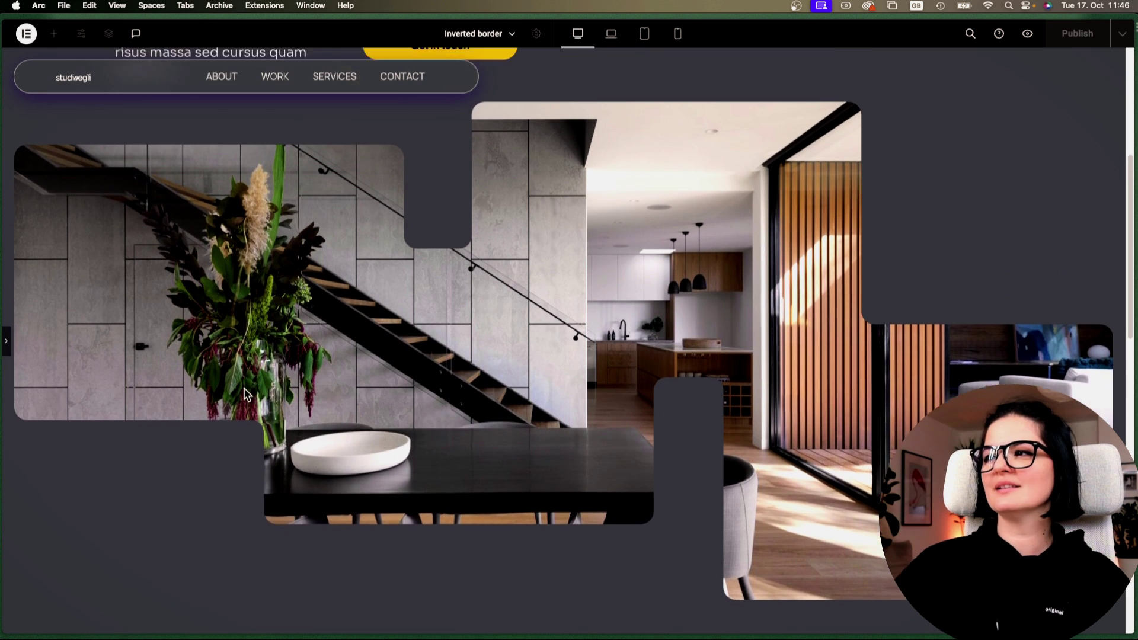
{"action": "scroll", "coordinate": [244, 389], "scroll_direction": "up", "scroll_amount": 5}
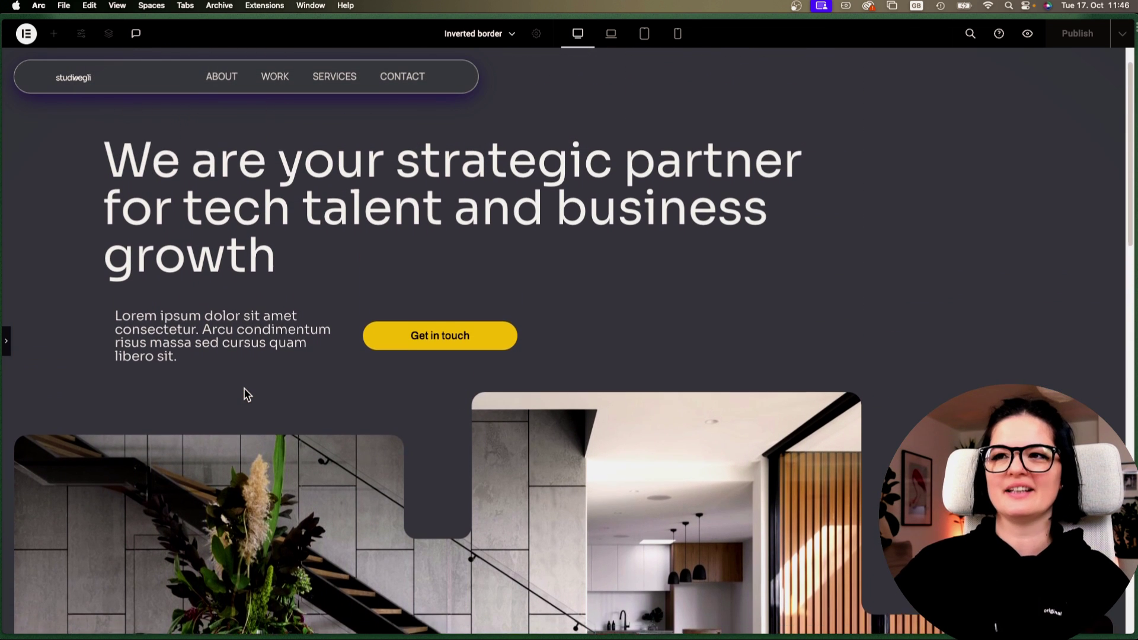
{"action": "scroll", "coordinate": [243, 388], "scroll_direction": "up", "scroll_amount": 1}
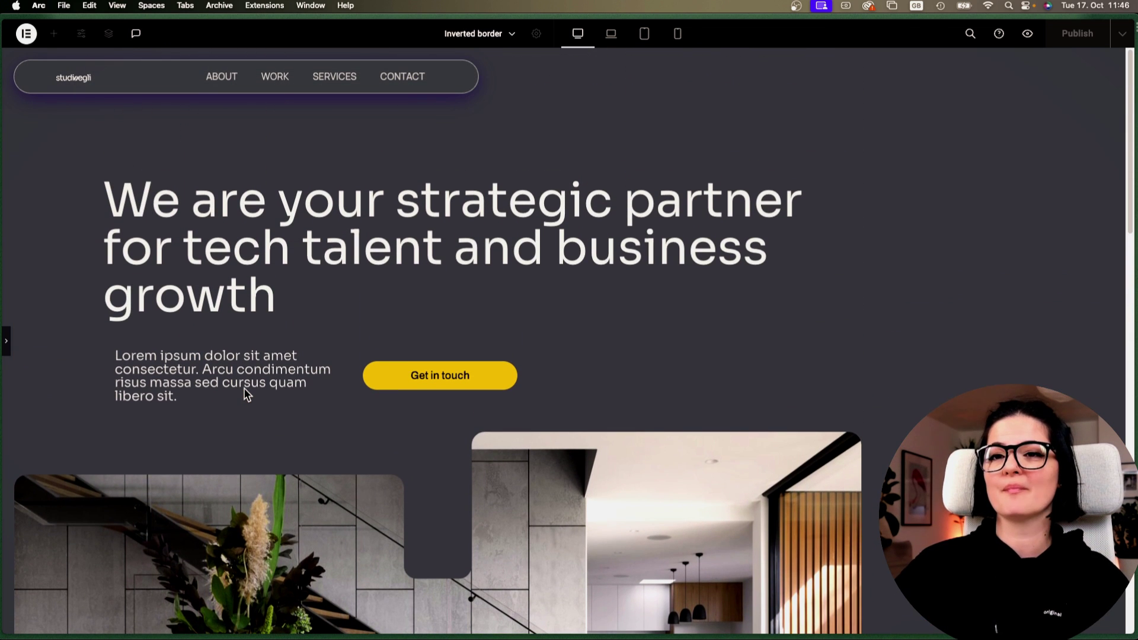
{"action": "scroll", "coordinate": [243, 388], "scroll_direction": "down", "scroll_amount": 5}
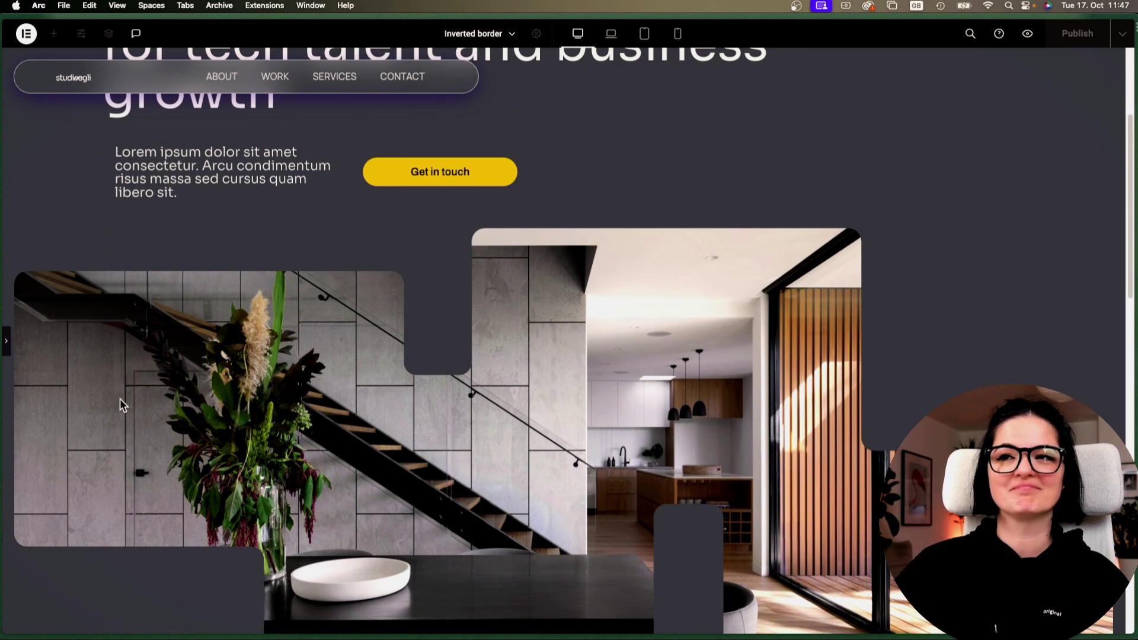
{"action": "scroll", "coordinate": [119, 398], "scroll_direction": "down", "scroll_amount": 5}
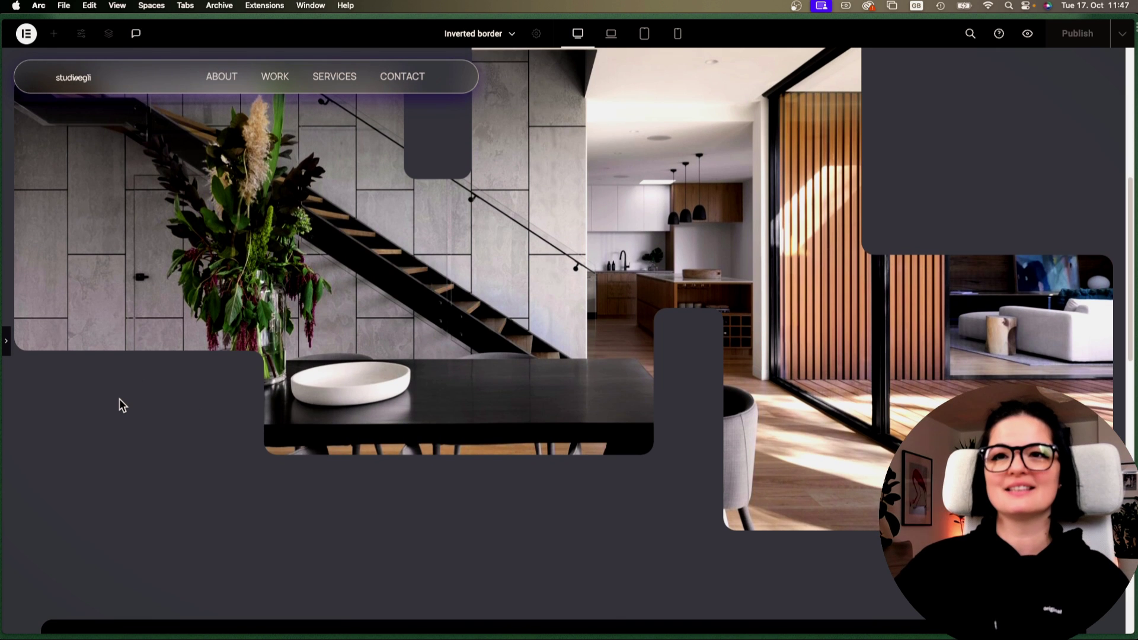
{"action": "left_click", "coordinate": [6, 341]}
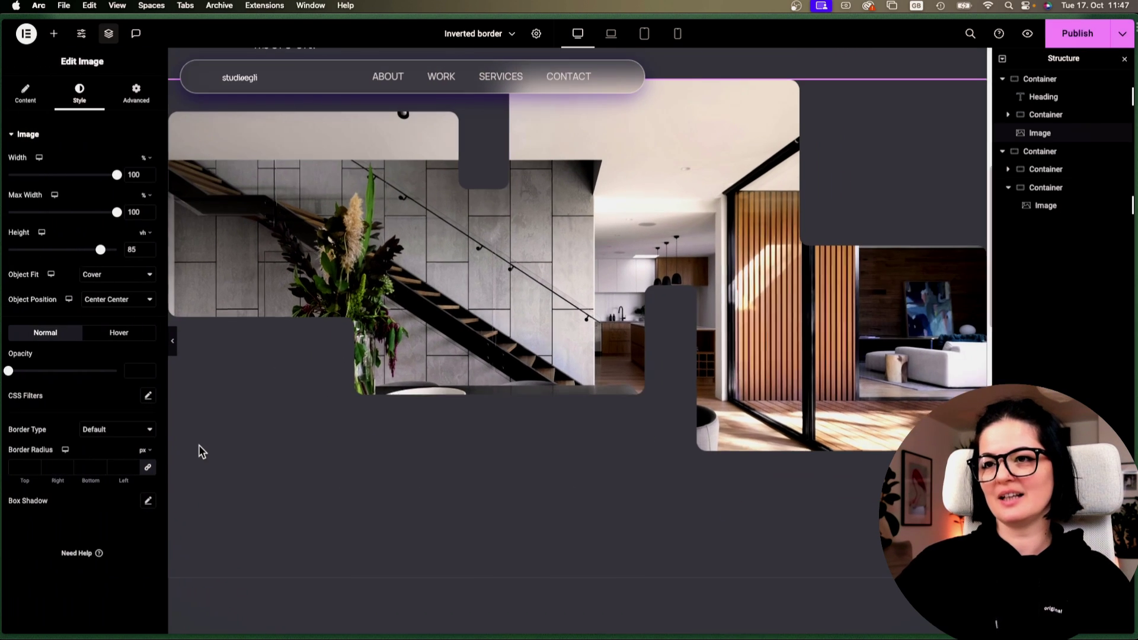